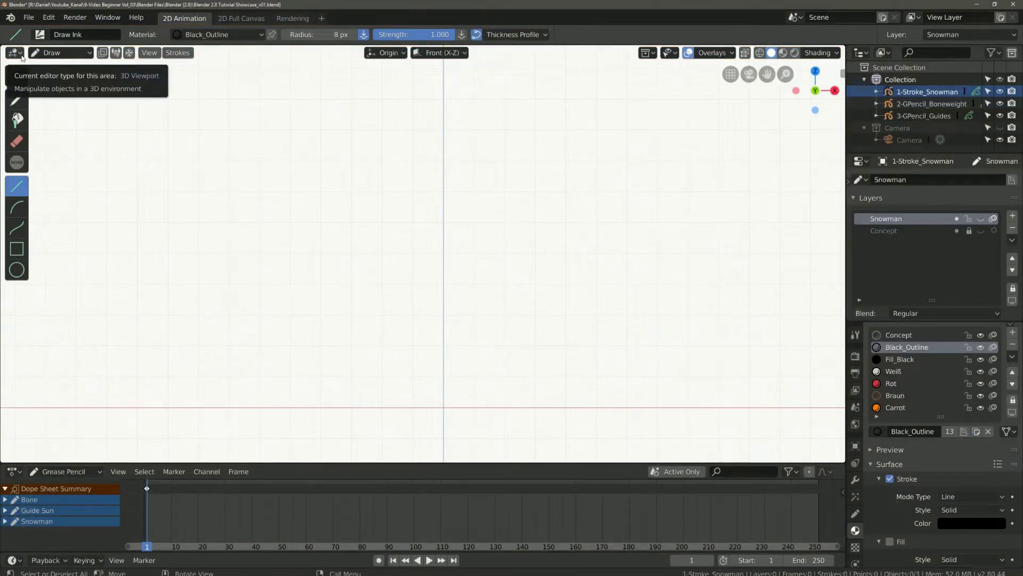
Step: Switch the drawing area to the Image Editor and back to the 3D Viewport
click(14, 53)
click(32, 111)
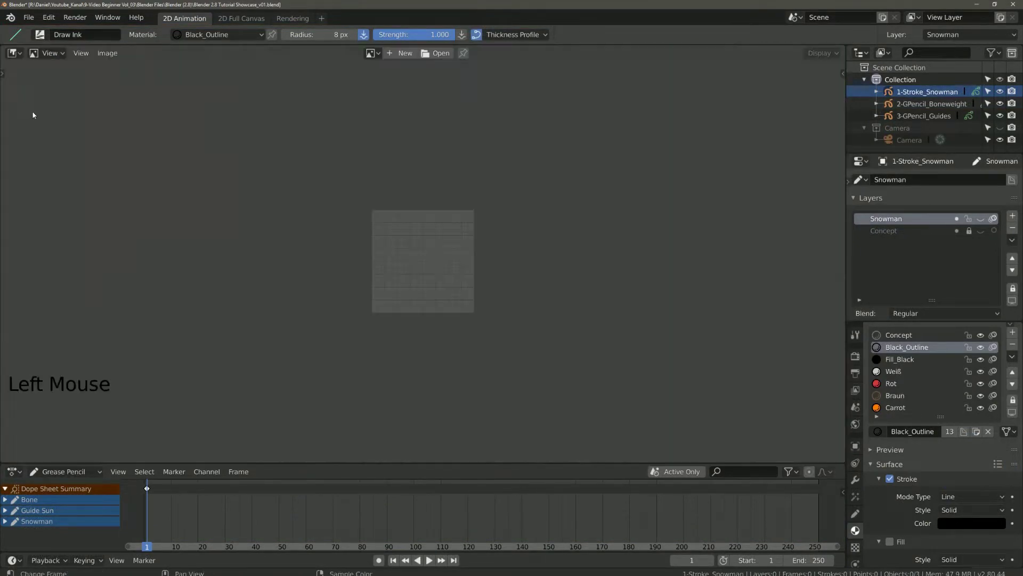
click(25, 51)
click(30, 99)
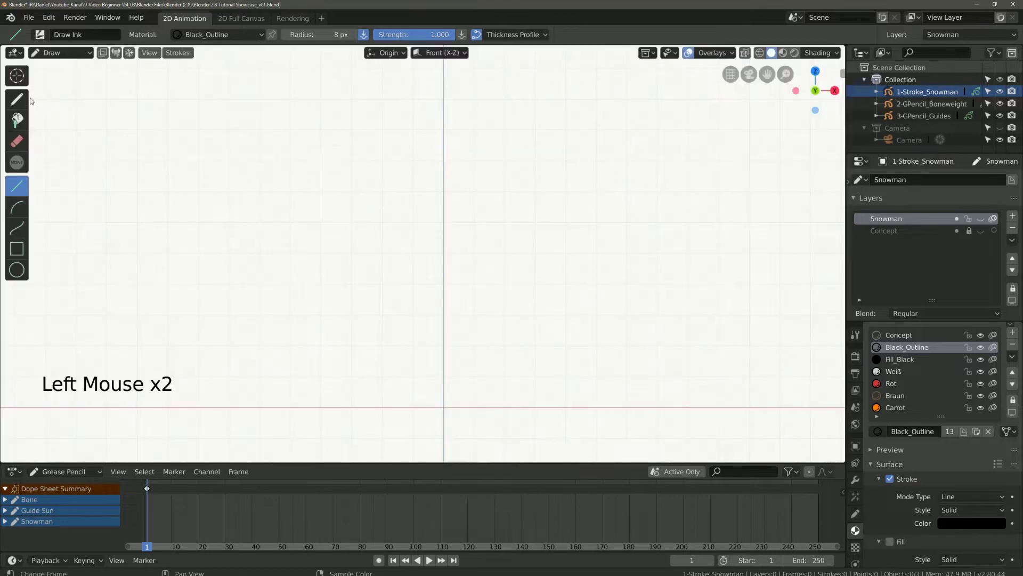
Step: Check the add-workspace, interaction mode and stroke placement menus, staying in Draw mode
click(321, 19)
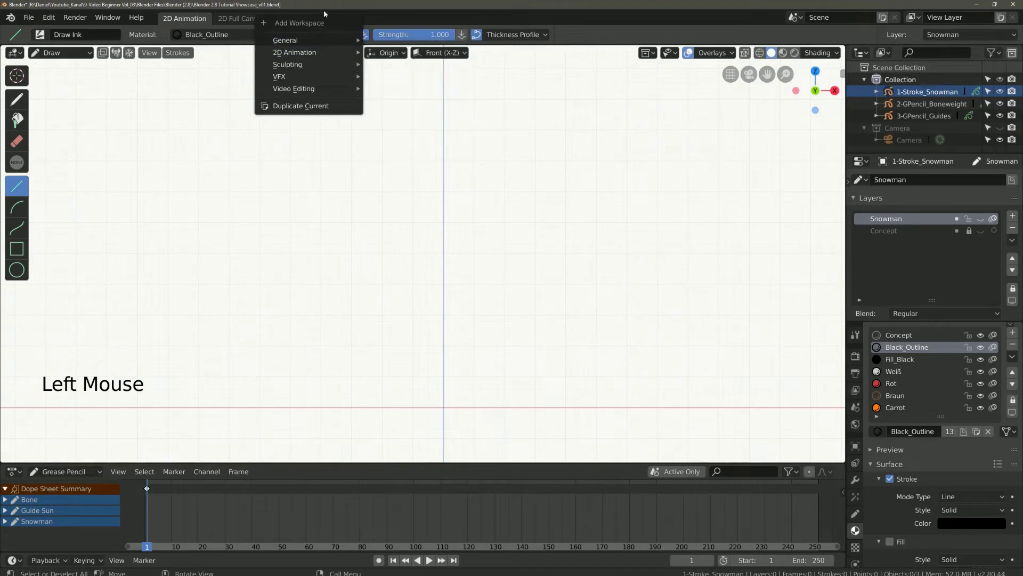
click(60, 52)
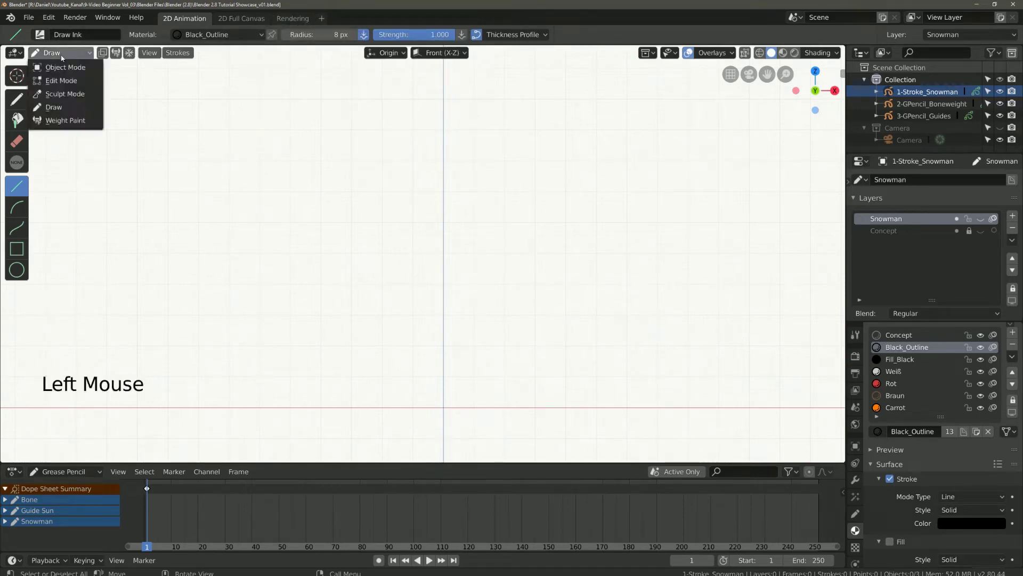
click(64, 103)
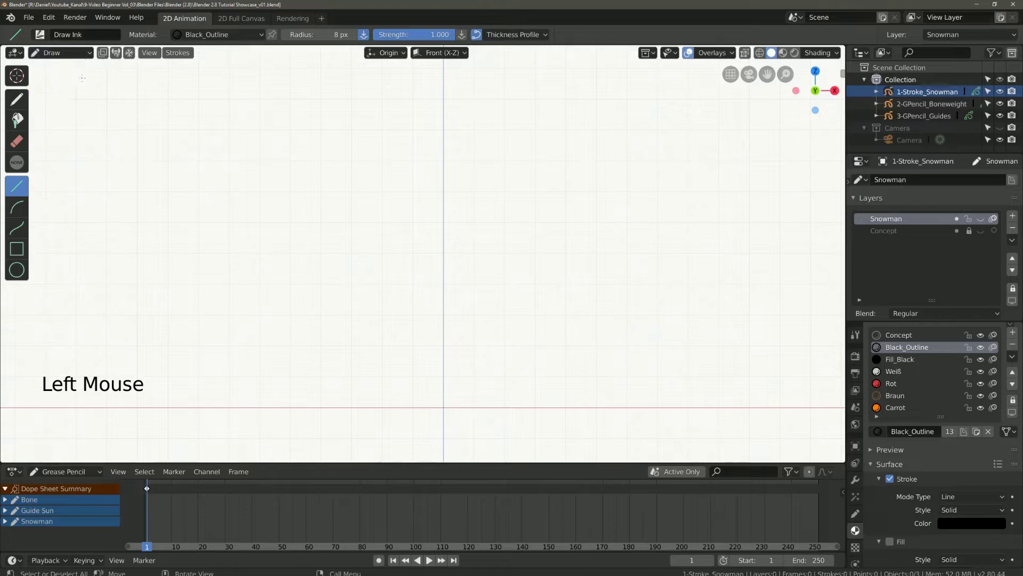
click(102, 54)
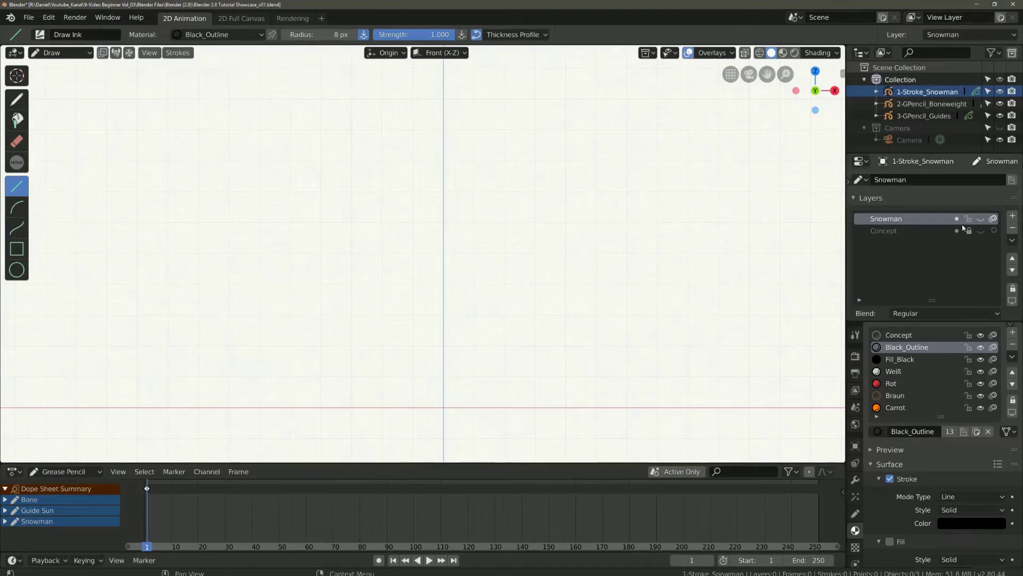
Step: Show the Concept and Snowman layers and make Snowman the active layer
click(980, 229)
click(981, 219)
scroll(479, 171, up, 3)
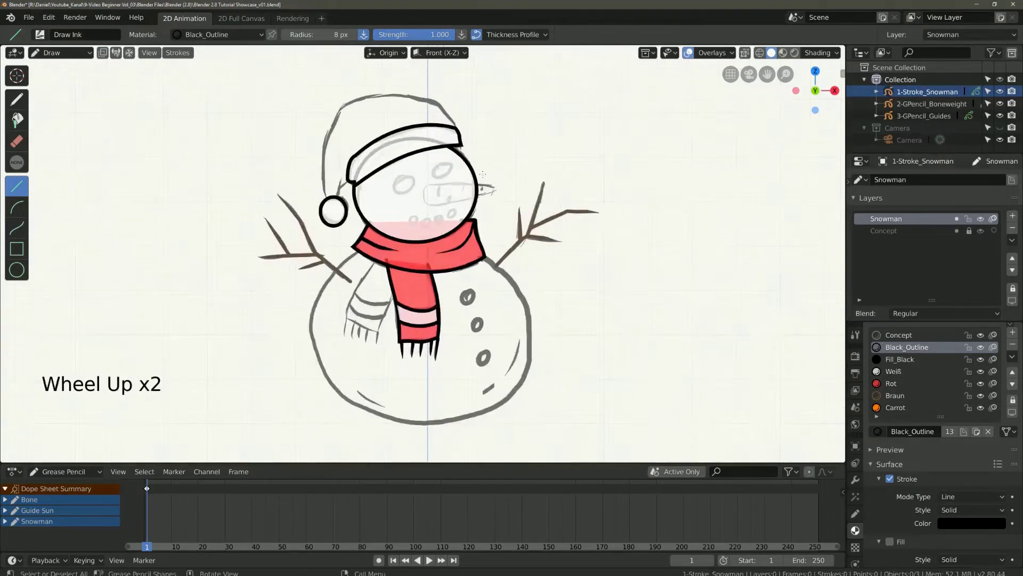
scroll(479, 171, down, 1)
scroll(480, 172, up, 1)
click(891, 220)
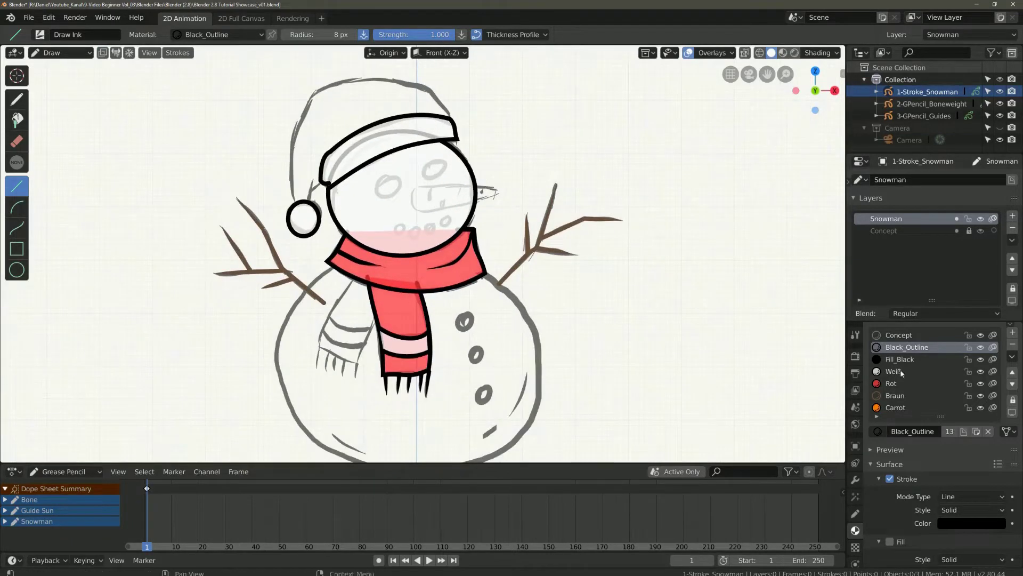
Step: With the Circle tool and Fill_Black material, draw solid black left and right eyes
click(16, 99)
click(17, 270)
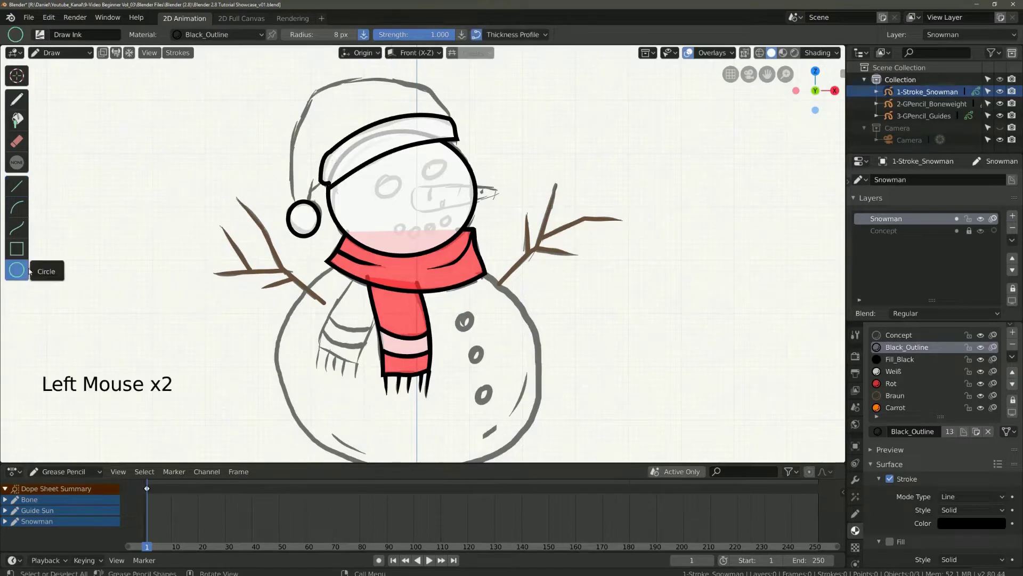
click(900, 360)
mouse_move(381, 177)
mouse_down()
mouse_move(402, 198)
mouse_move(393, 185)
mouse_move(402, 175)
mouse_up()
key(Escape)
click(476, 34)
middle_click(403, 175)
mouse_move(424, 172)
mouse_down()
mouse_move(443, 156)
mouse_move(446, 180)
mouse_move(425, 164)
mouse_up()
key(Escape)
key(Escape)
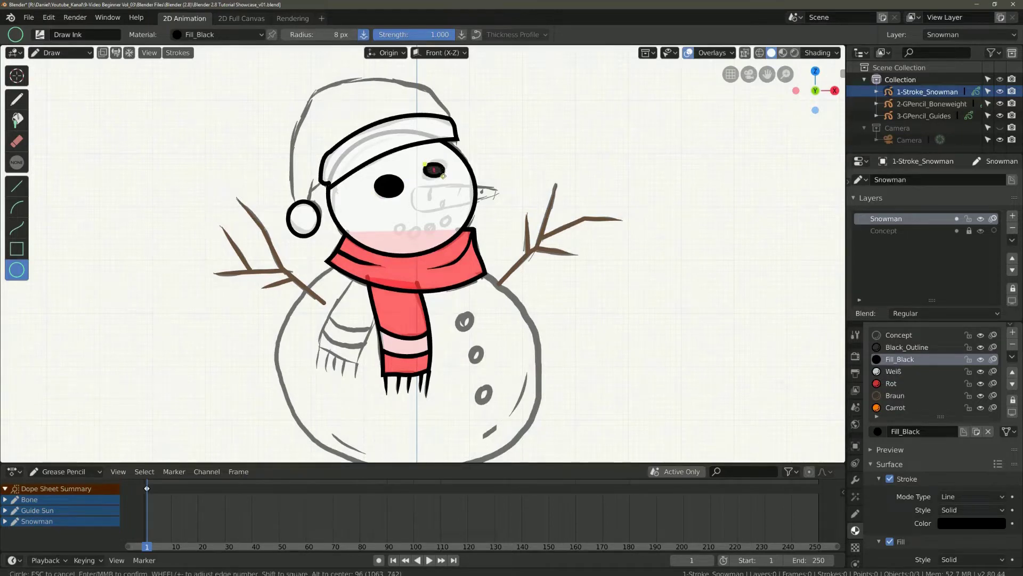
middle_click(448, 161)
Step: Draw the black mouth dots and a black circle for the top button
drag(397, 223, 405, 235)
middle_click(405, 235)
mouse_move(412, 229)
mouse_down()
mouse_move(420, 236)
mouse_move(449, 224)
mouse_up()
middle_click(420, 236)
drag(459, 316, 484, 363)
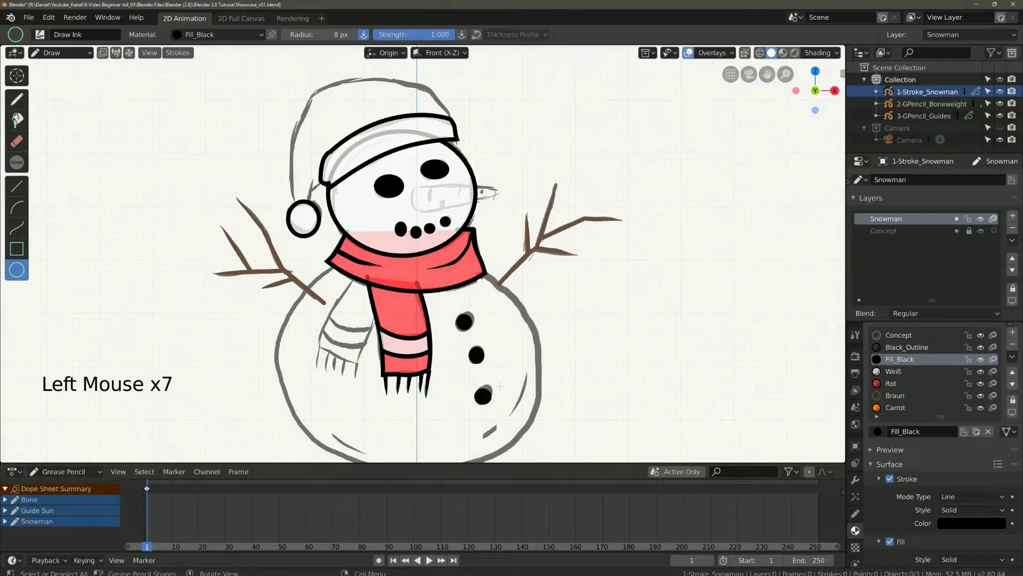
Step: Switch to the Black_Outline material and the freehand Draw tool, repositioning the view
shift+middle_drag(499, 386, 501, 359)
click(906, 346)
click(17, 99)
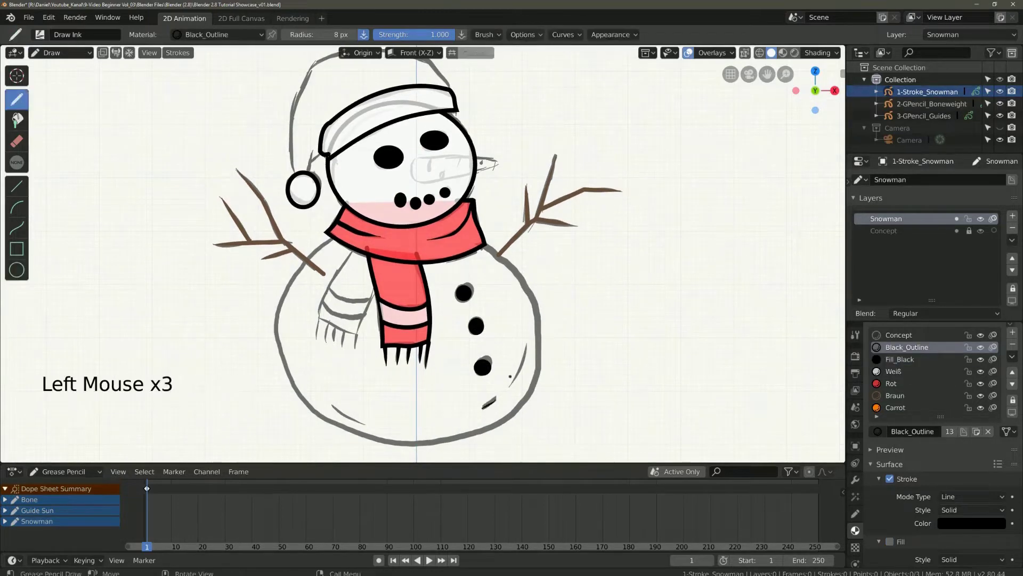
shift+middle_drag(521, 240, 529, 272)
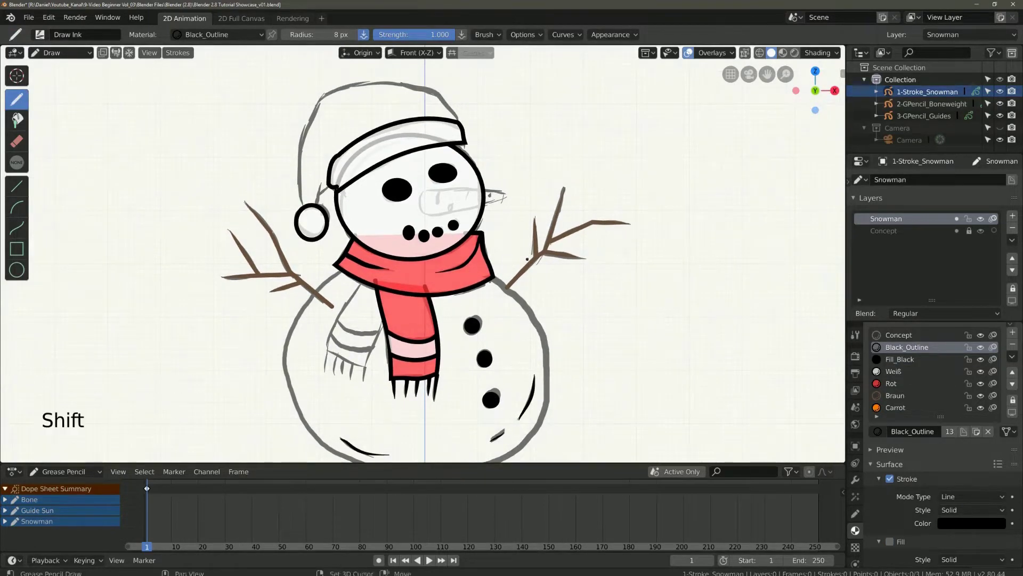
shift+middle_drag(562, 311, 561, 344)
Step: Pick the Curve tool and Rot material and draw a red curve along the hat brim
click(60, 52)
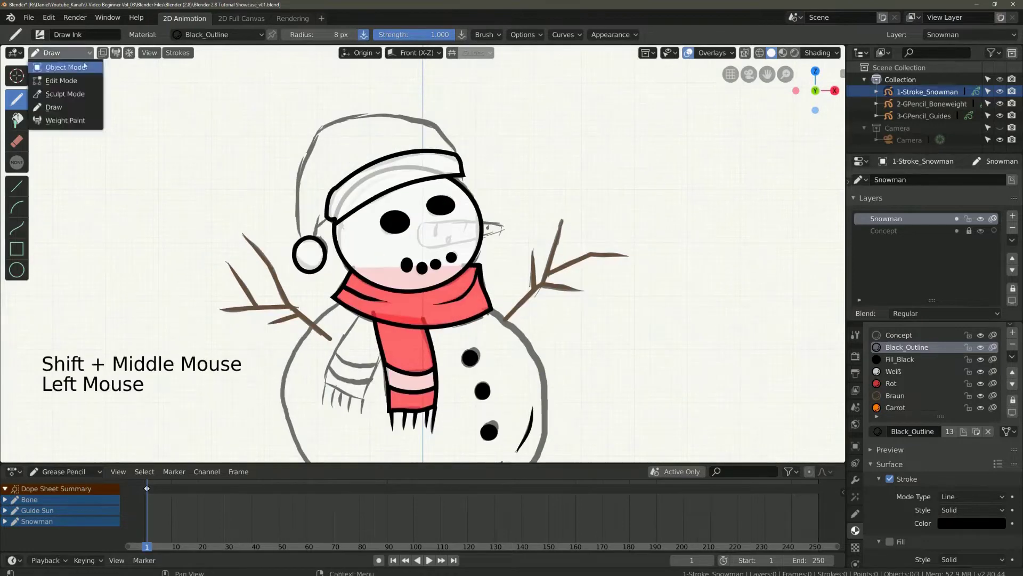
click(61, 52)
click(16, 228)
click(891, 383)
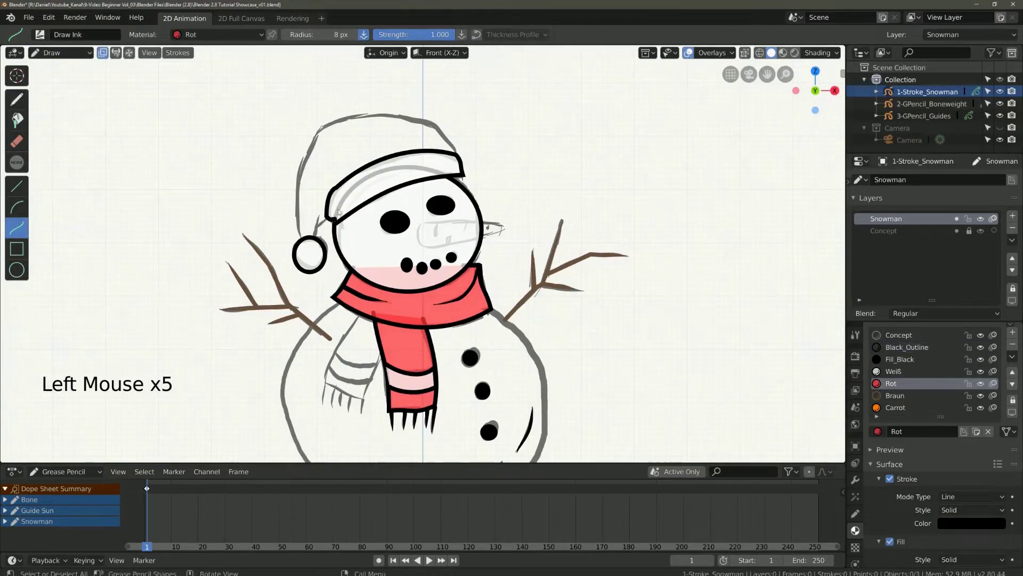
drag(329, 215, 457, 152)
drag(391, 184, 374, 173)
Step: Extend the red curve over the hat top and left side to the pom-pom
key(e)
click(390, 115)
drag(423, 133, 437, 111)
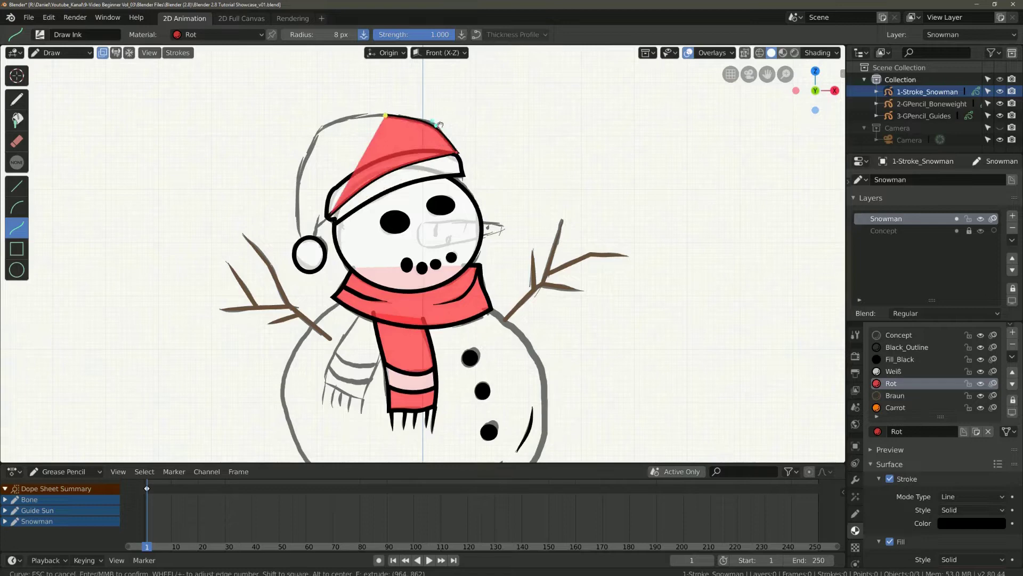
key(e)
click(319, 128)
drag(355, 121, 354, 107)
key(e)
drag(301, 232, 313, 241)
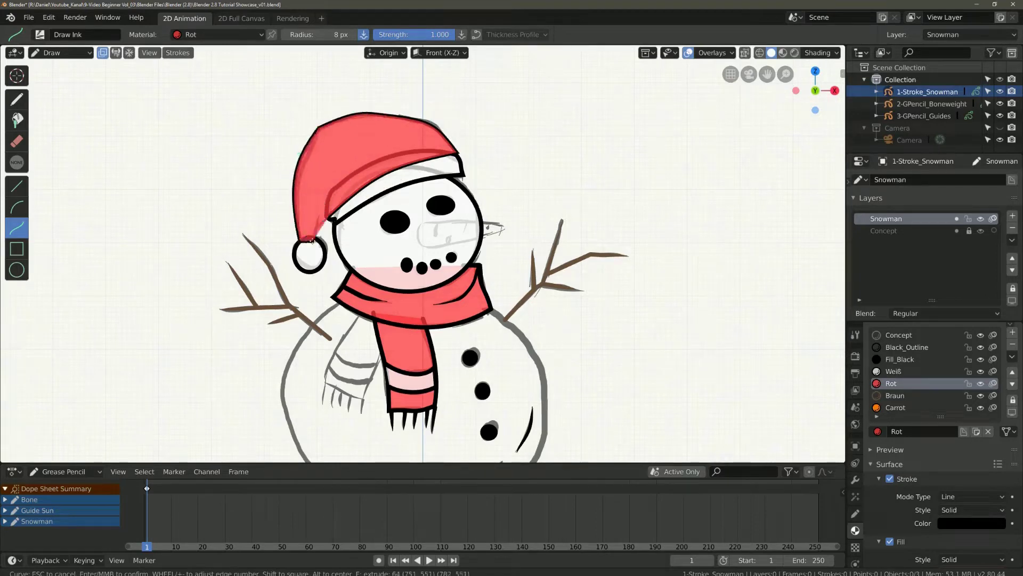
key(Return)
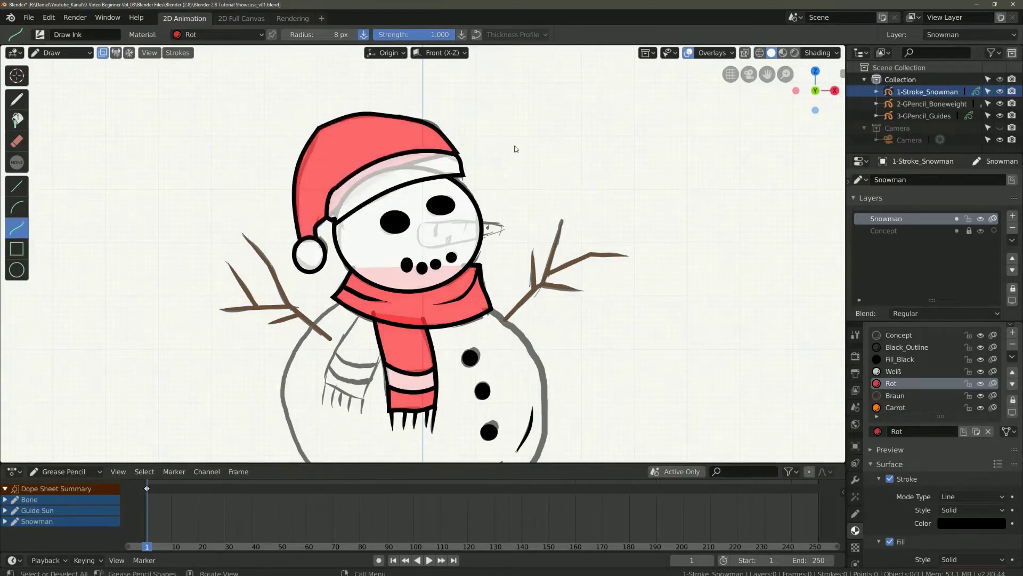
Step: Zoom to the scarf and start a red curve along the second scarf tail
shift+middle_drag(501, 203, 507, 144)
shift+middle_drag(507, 143, 529, 107)
drag(407, 298, 372, 369)
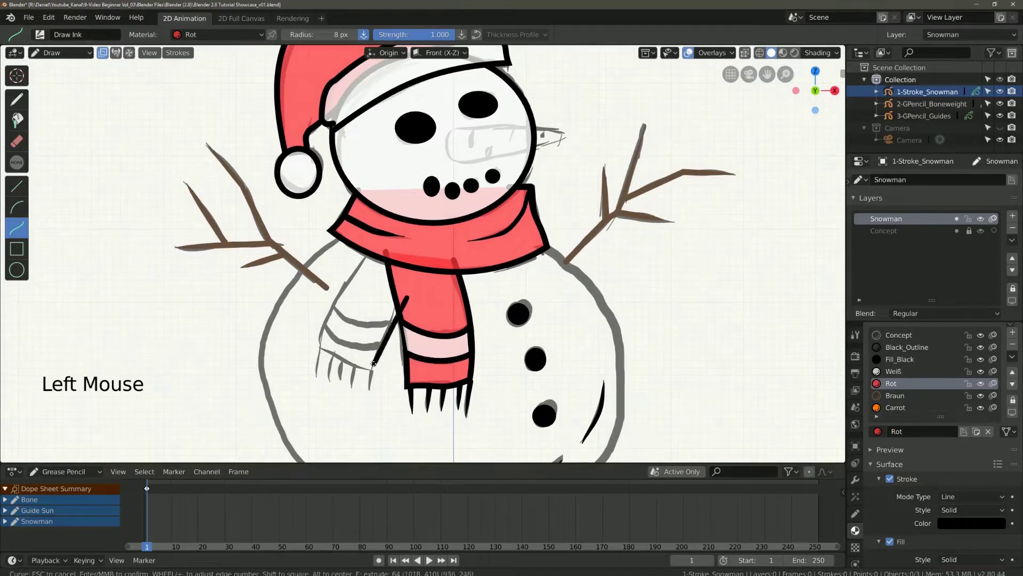
drag(389, 334, 383, 330)
key(e)
click(320, 348)
drag(345, 358, 346, 356)
key(e)
click(371, 247)
Step: Shape the tail's left and right edges and close the red scarf-tail curve
drag(345, 297, 324, 312)
drag(344, 298, 340, 304)
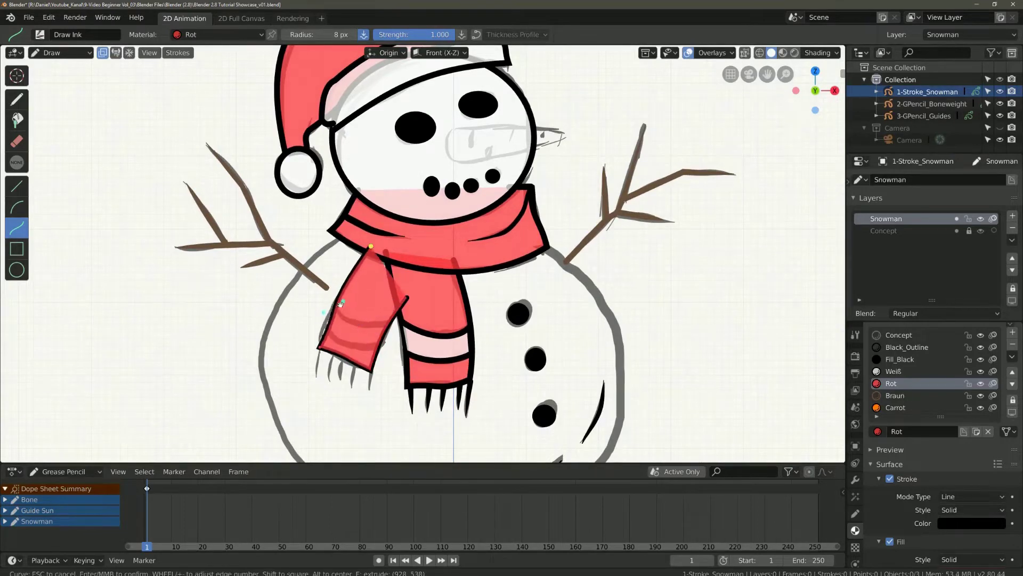
key(e)
click(426, 255)
key(e)
click(407, 298)
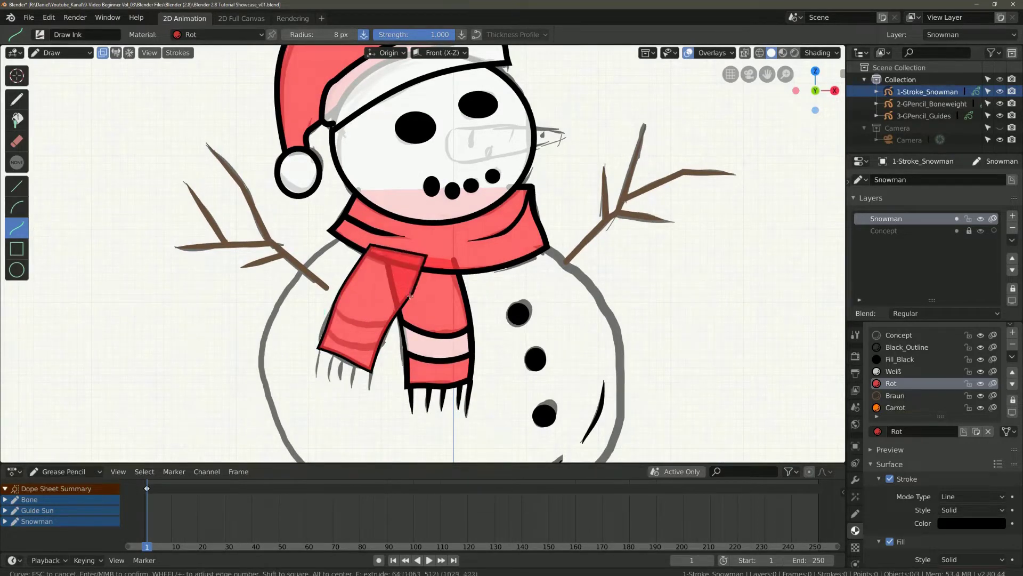
drag(418, 276, 425, 285)
key(Return)
Step: Draw a pointed orange carrot nose with the Carrot material
mouse_move(437, 303)
shift+middle_down()
mouse_move(427, 319)
mouse_move(426, 298)
shift+middle_up()
mouse_move(426, 299)
shift+middle_down()
mouse_move(432, 309)
mouse_move(442, 304)
mouse_move(443, 320)
shift+middle_up()
click(895, 407)
mouse_move(459, 144)
mouse_down()
mouse_move(459, 169)
mouse_move(508, 135)
mouse_up()
key(e)
click(547, 153)
key(e)
click(460, 145)
key(Return)
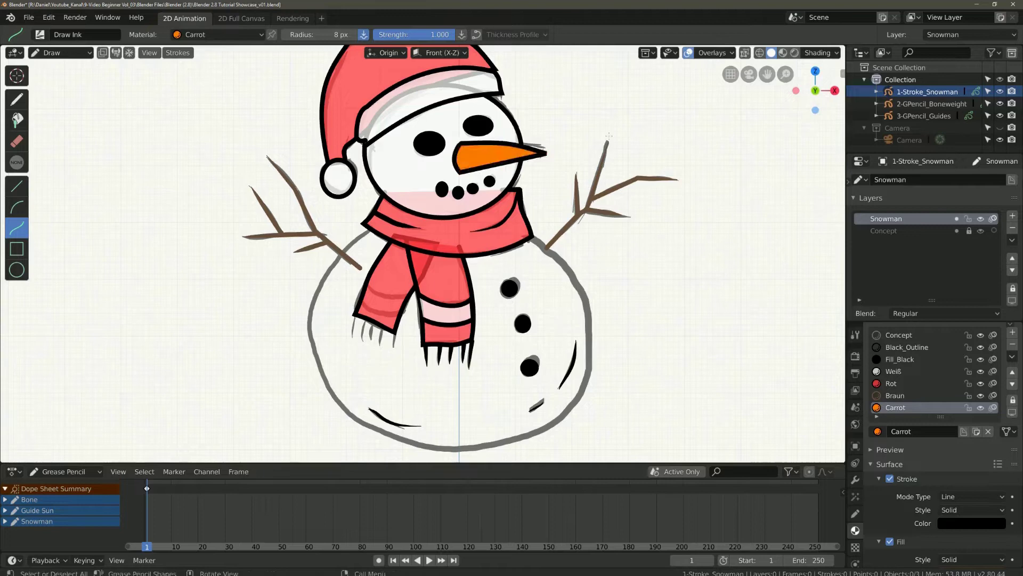
Step: Make the Weiß and Rot material fills fully opaque
click(906, 371)
scroll(970, 501, down, 3)
click(971, 527)
drag(954, 510, 995, 507)
click(906, 339)
click(986, 530)
shift+middle_drag(640, 298, 635, 341)
shift+middle_drag(635, 341, 632, 323)
Step: Draw a large white Weiß circle behind existing strokes to fill the body
click(103, 52)
click(893, 326)
click(855, 334)
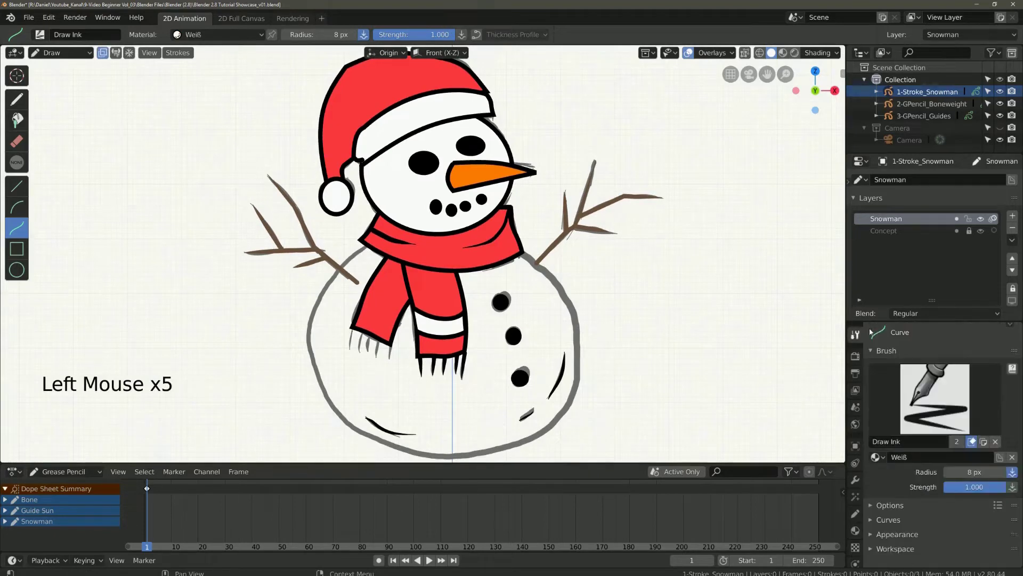
click(17, 270)
drag(565, 230, 312, 453)
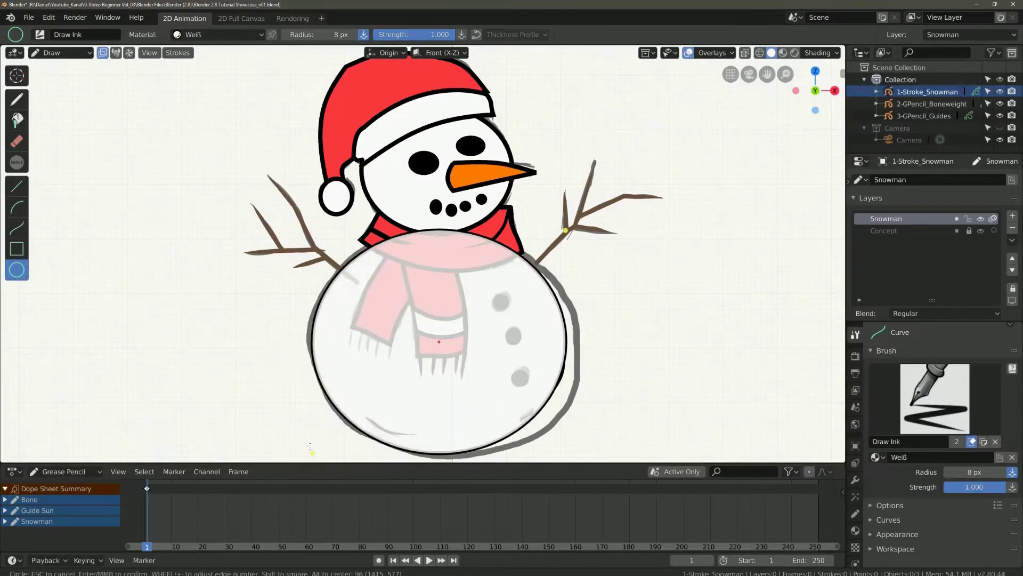
drag(566, 231, 585, 222)
drag(313, 454, 312, 459)
key(Return)
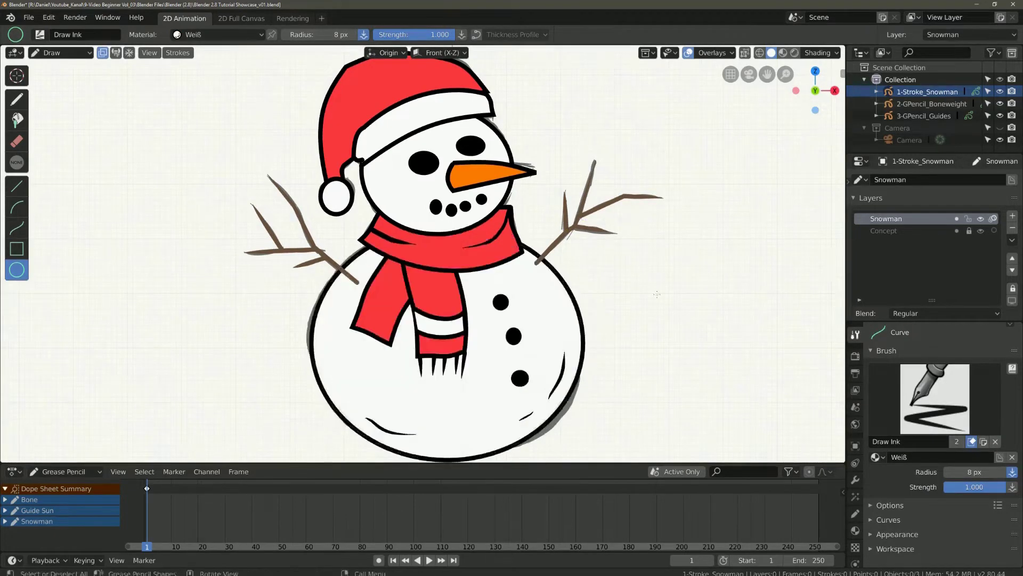
Step: Hide the Concept sketch layer and recentre the snowman in view
shift+middle_drag(656, 252, 639, 236)
ctrl+middle_drag(639, 236, 639, 243)
mouse_move(639, 242)
shift+middle_down()
mouse_move(679, 255)
mouse_move(679, 246)
shift+middle_up()
click(980, 231)
shift+middle_drag(679, 246, 669, 255)
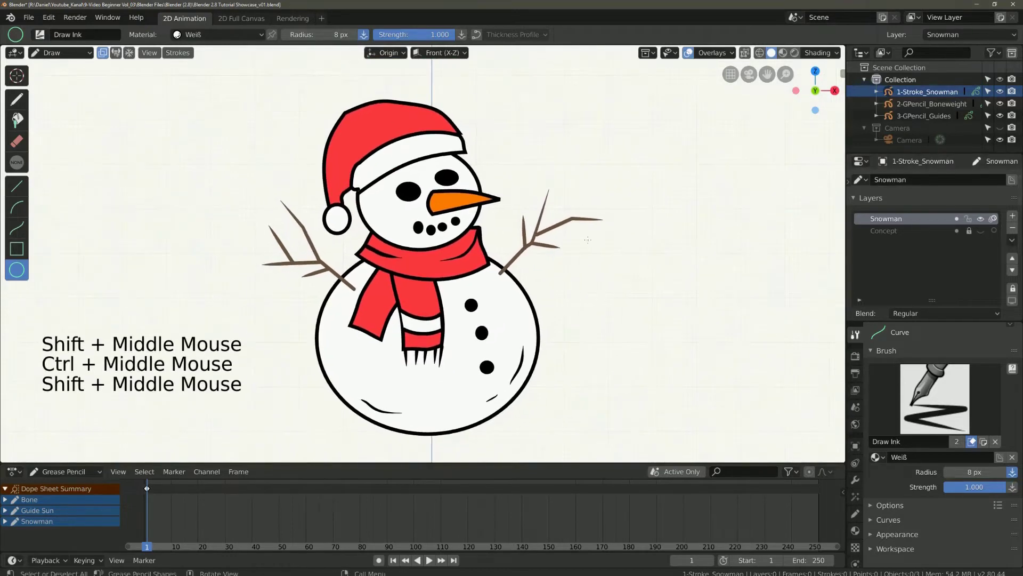
click(85, 53)
click(102, 53)
Step: Turn off drawing behind strokes and select the Black_Outline material, zooming to the face
click(856, 513)
click(856, 528)
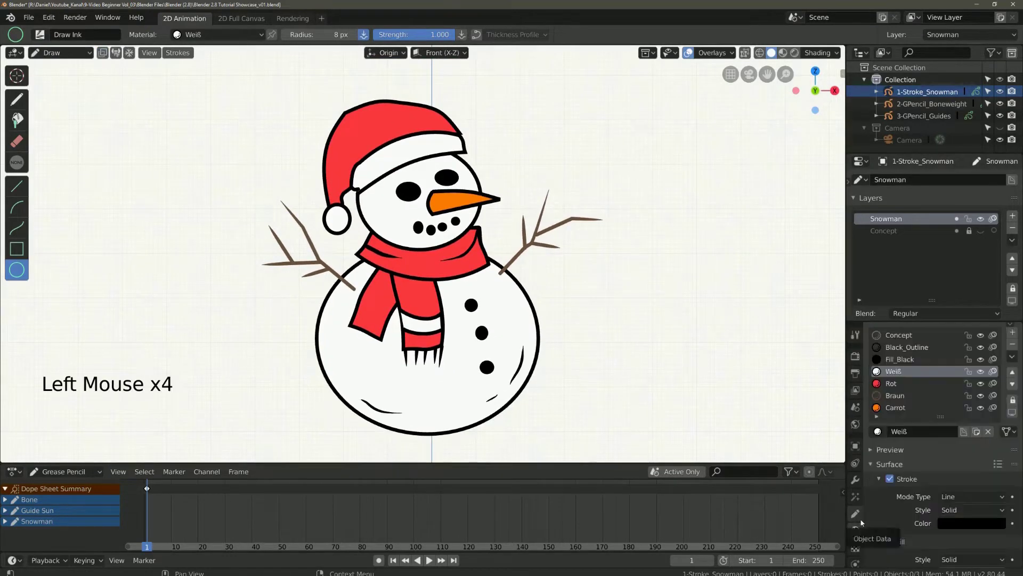
click(917, 349)
shift+middle_drag(640, 298, 669, 240)
mouse_move(669, 240)
ctrl+middle_down()
mouse_move(669, 280)
mouse_move(629, 334)
ctrl+middle_up()
ctrl+middle_drag(629, 334, 621, 229)
Step: Draw three black marks on the carrot plus a few stray dots beside the snowman
click(23, 100)
drag(403, 186, 401, 195)
drag(425, 184, 424, 192)
drag(451, 185, 449, 191)
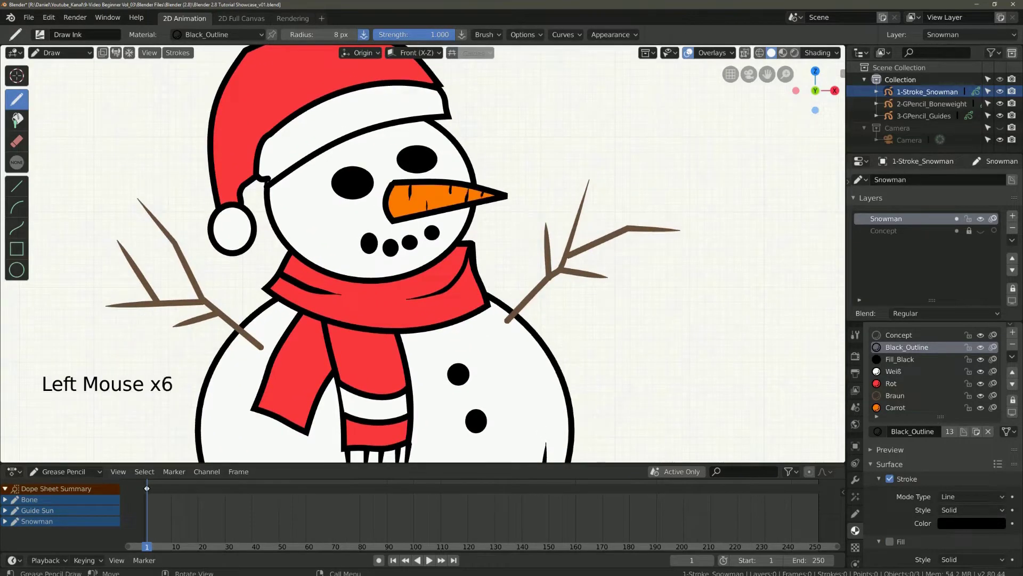
double_click(737, 414)
shift+middle_drag(737, 373, 687, 256)
ctrl+middle_drag(687, 256, 688, 303)
ctrl+middle_drag(687, 261, 686, 320)
mouse_move(703, 229)
shift+middle_down()
mouse_move(641, 246)
mouse_move(640, 270)
shift+middle_up()
click(620, 210)
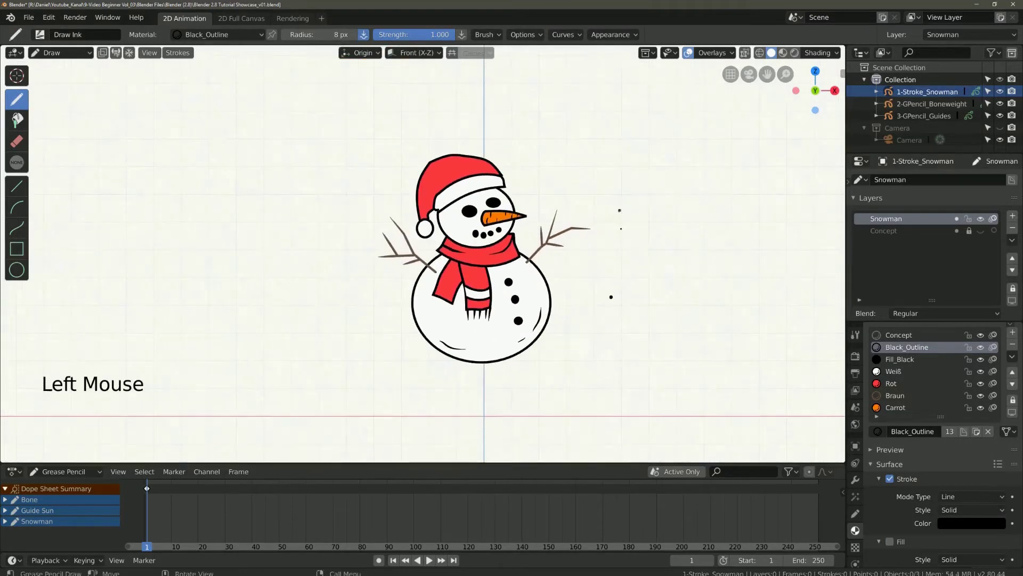
Step: In Edit Mode, select all strokes, run Clean Up > Loose Points, and return to Object Mode
key(Tab)
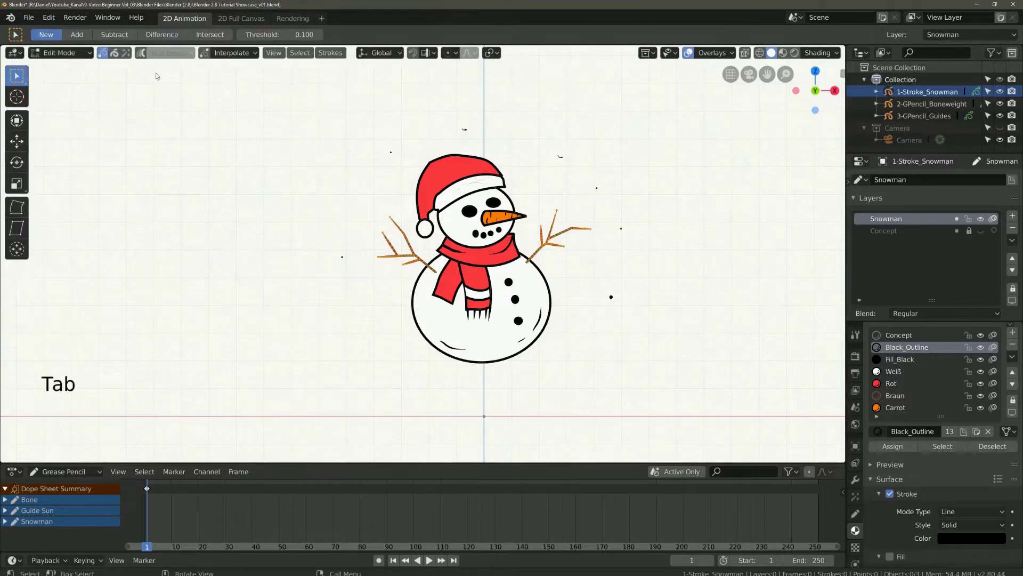
key(a)
click(84, 58)
key(a)
key(a)
click(331, 53)
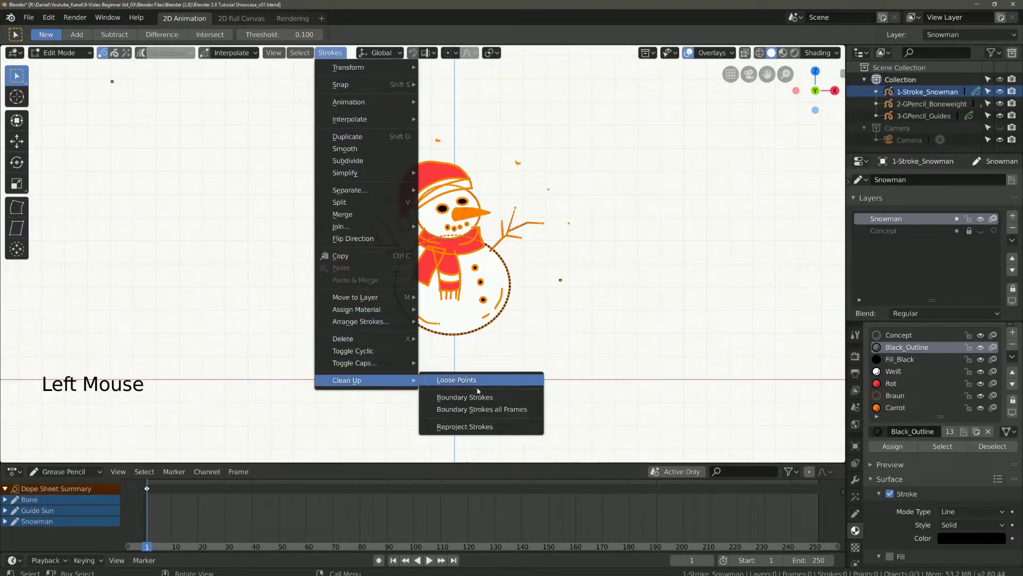
key(x)
key(Tab)
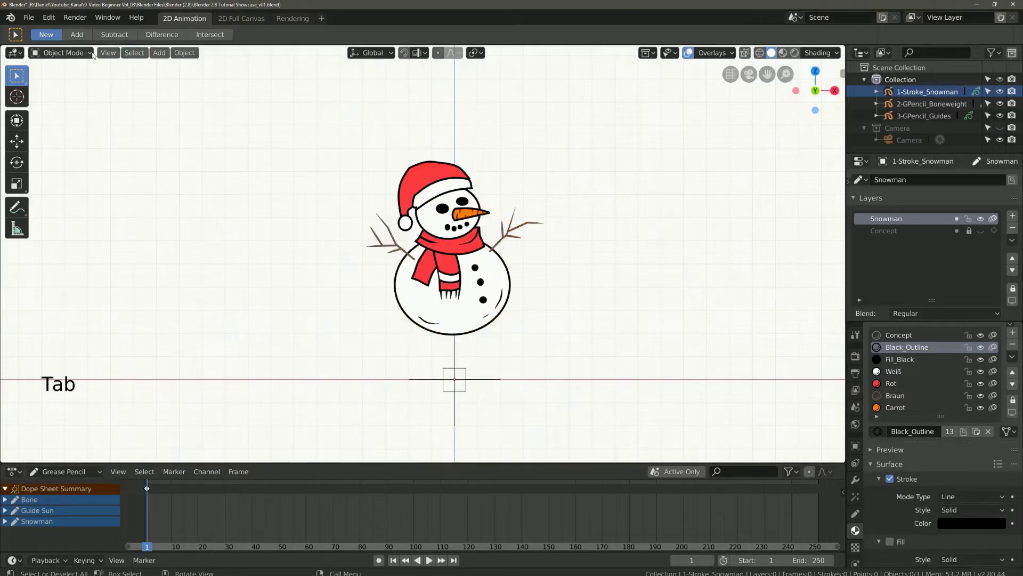
Step: Hide the snowman drawing and return to Object Mode
click(60, 52)
click(62, 107)
scroll(440, 219, up, 2)
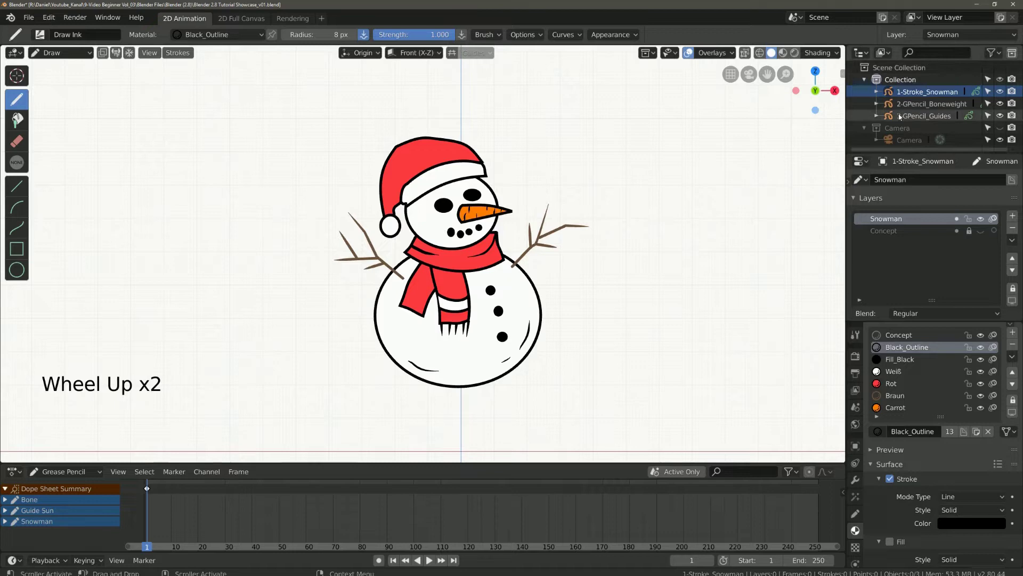
click(983, 222)
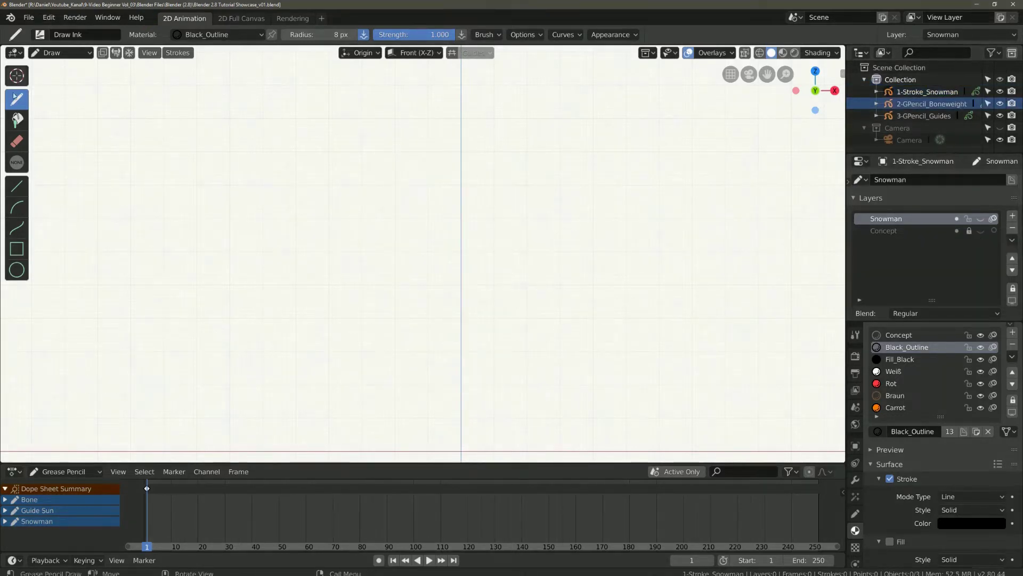
click(17, 269)
click(61, 53)
Step: Select 2-GPencil_Boneweight and draw a stick figure: a circle head plus straight-line body and legs
click(64, 66)
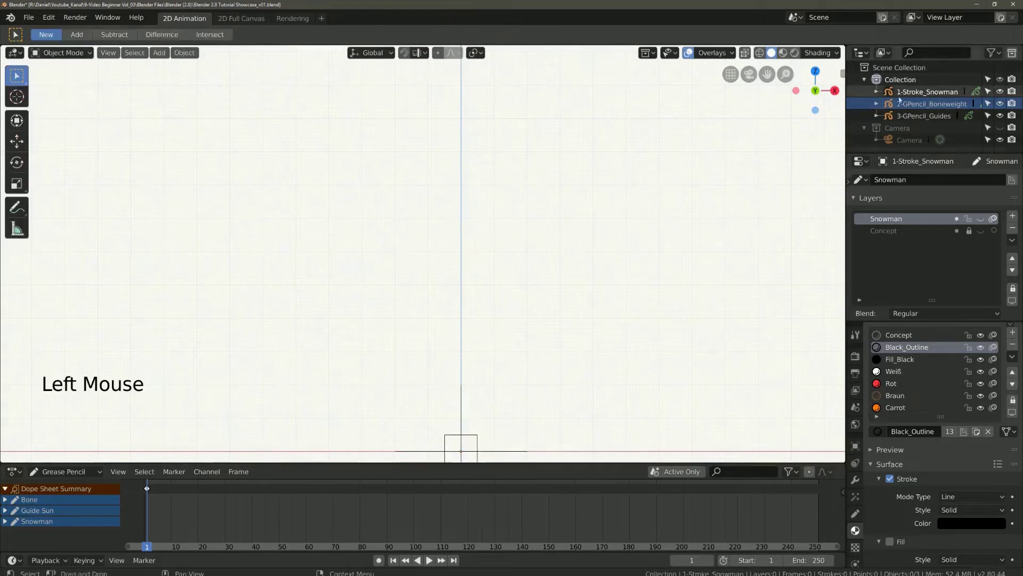
click(902, 102)
click(61, 53)
click(59, 105)
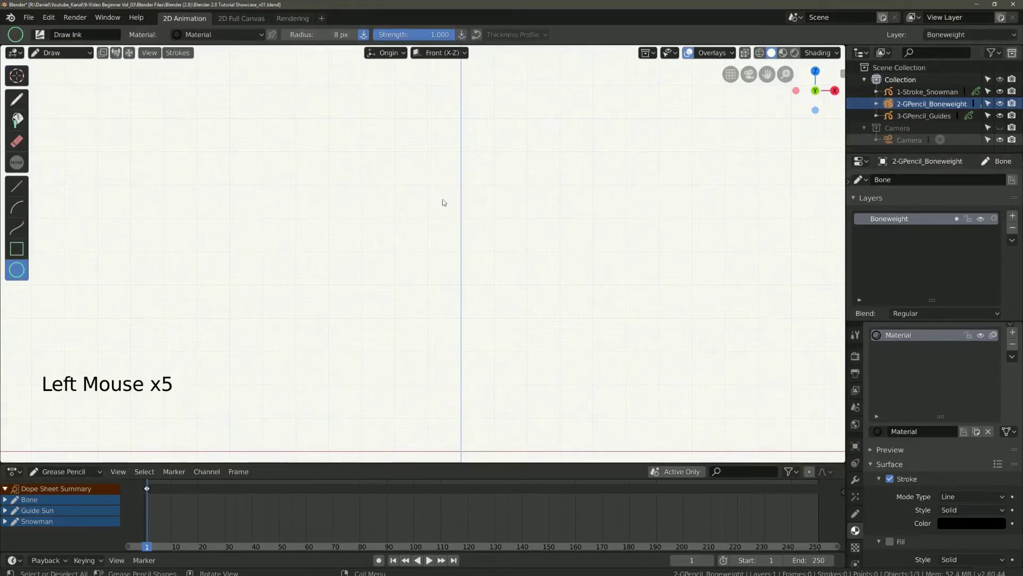
mouse_move(425, 186)
mouse_down()
mouse_move(497, 256)
mouse_move(463, 368)
mouse_move(406, 446)
mouse_up()
middle_click(497, 256)
click(16, 186)
key(e)
click(511, 450)
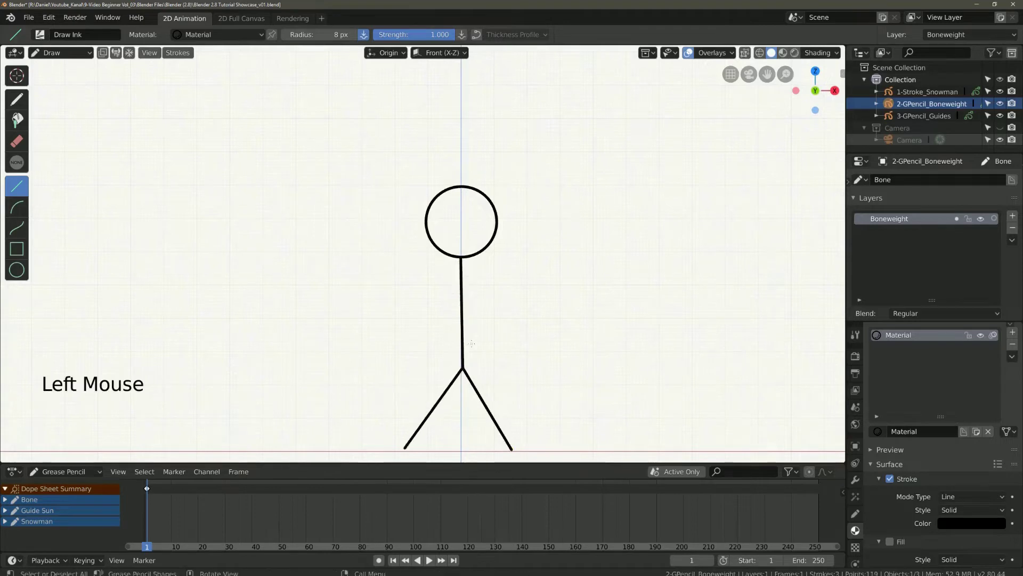
scroll(468, 366, down, 2)
scroll(468, 366, up, 1)
click(60, 53)
Step: Add an armature and edit its bone so the tip reaches the figure's head
click(70, 69)
scroll(465, 336, down, 2)
scroll(464, 337, up, 2)
key(shift+a)
click(442, 345)
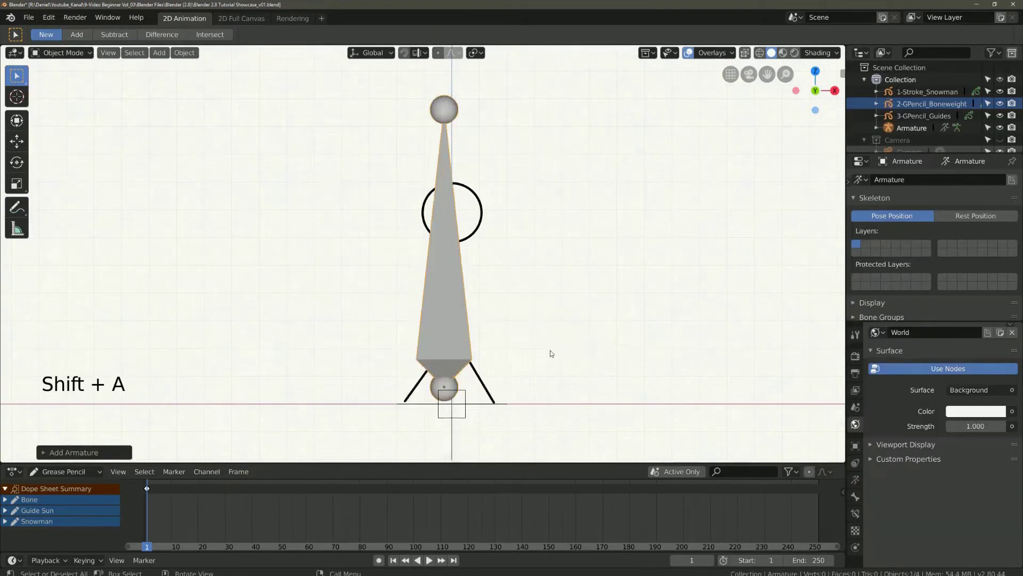
scroll(447, 286, down, 5)
scroll(447, 287, up, 3)
key(shift+s)
key(shift+s)
key(Tab)
right_click(451, 176)
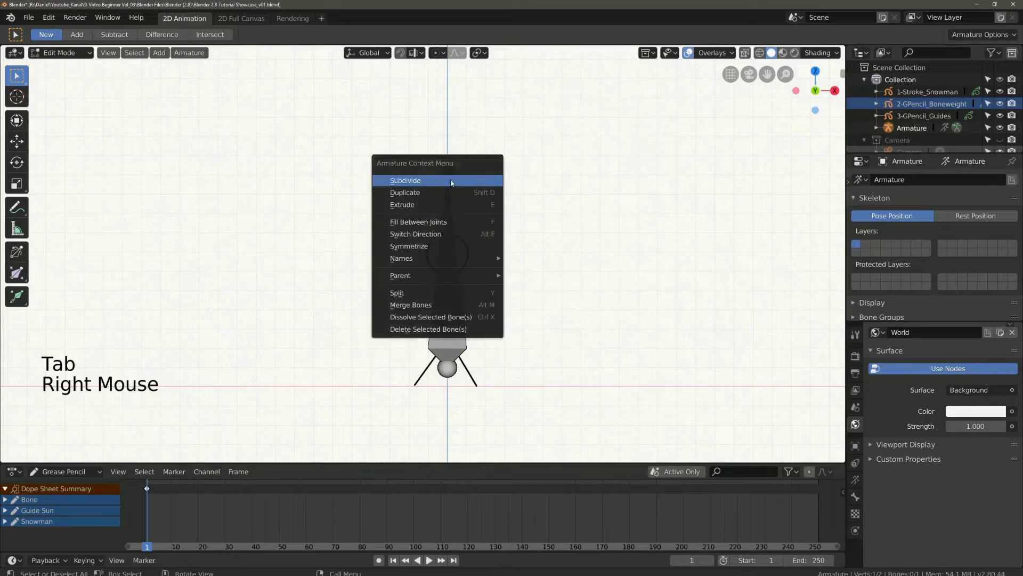
key(g)
key(Tab)
Step: Select the figure, then the armature, and parent them With Automatic Weights
click(453, 325)
click(457, 388)
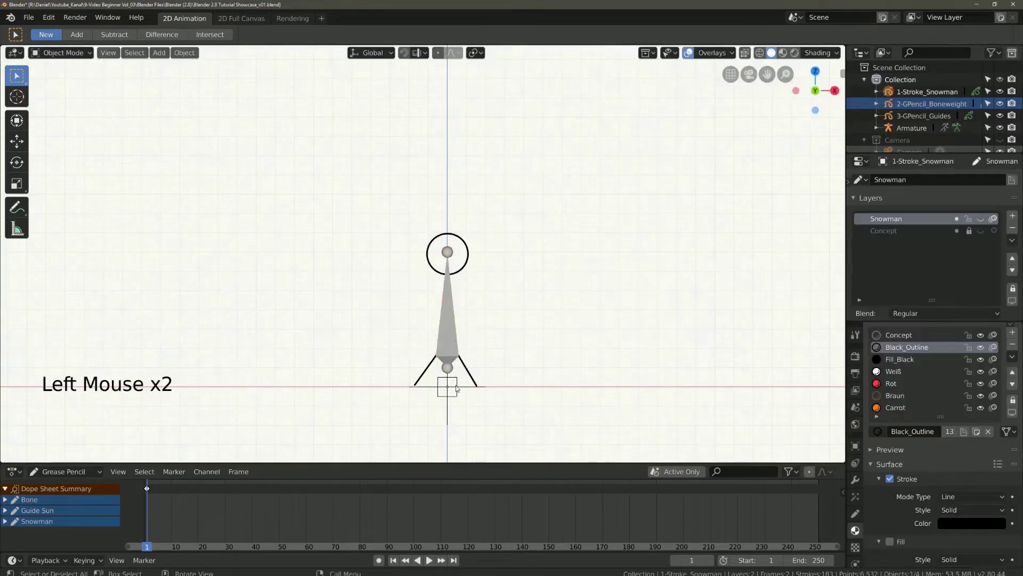
click(463, 382)
shift+click(450, 323)
key(ctrl+p)
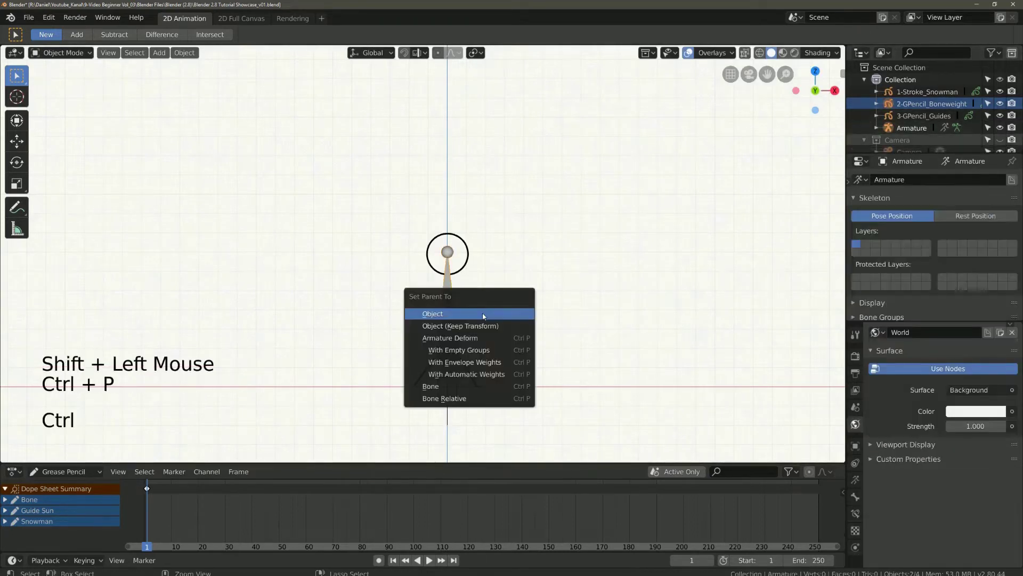
click(487, 373)
Step: Test the bone in Pose Mode, then reselect 2-GPencil_Boneweight and show its data properties
click(62, 53)
click(59, 91)
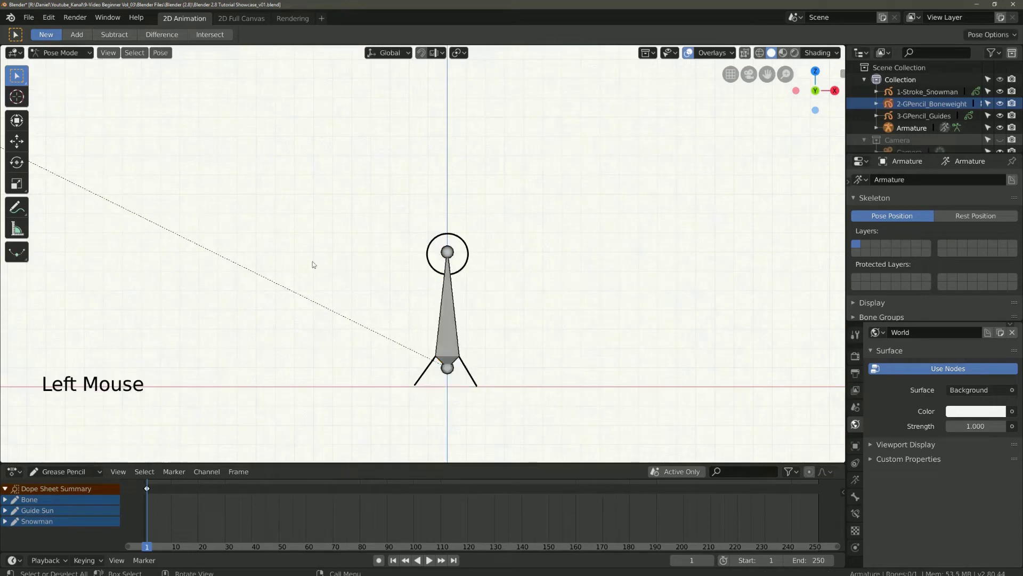
click(447, 320)
key(g)
right_click(453, 317)
click(74, 54)
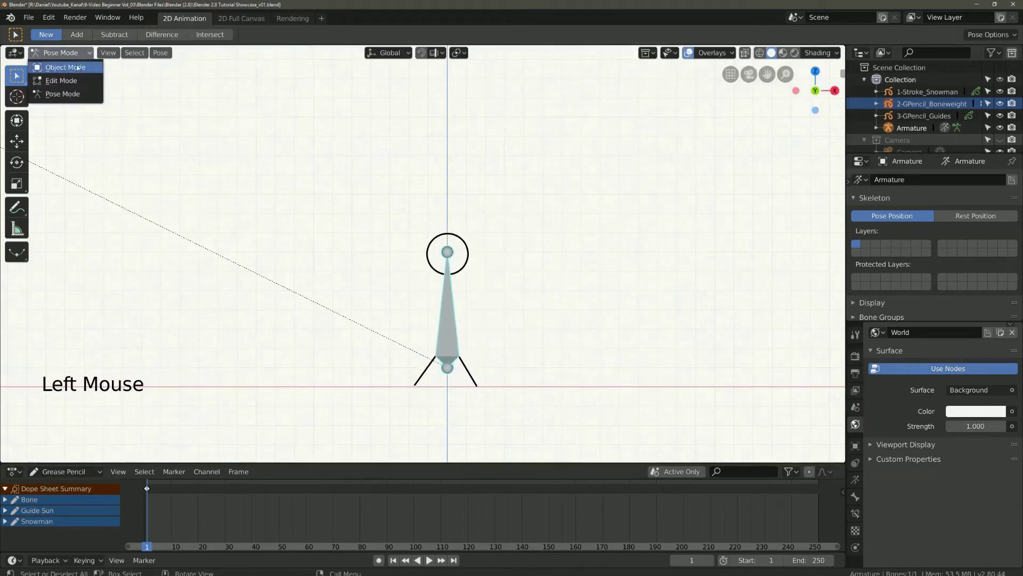
click(67, 67)
click(897, 104)
scroll(856, 505, down, 4)
click(855, 504)
Step: Expand the Vertex Groups panel and select all the figure's strokes in Edit Mode
scroll(910, 530, down, 4)
click(910, 530)
scroll(910, 529, down, 9)
scroll(911, 529, down, 4)
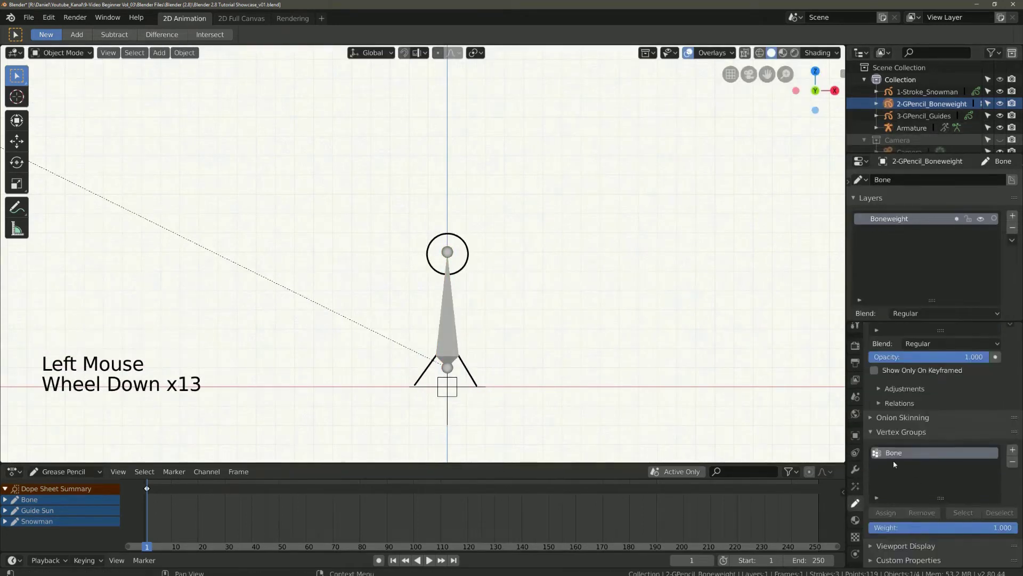
click(64, 52)
click(65, 80)
key(Tab)
key(a)
key(a)
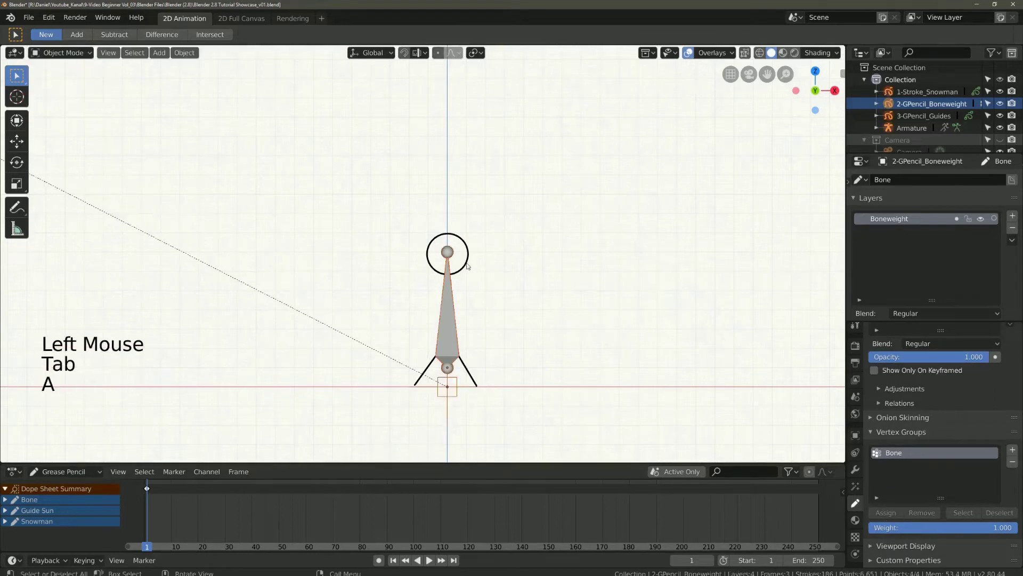
Step: Assign all the selected strokes to the Bone vertex group, then leave Edit Mode
click(63, 54)
click(64, 68)
click(891, 104)
key(Tab)
key(a)
click(886, 513)
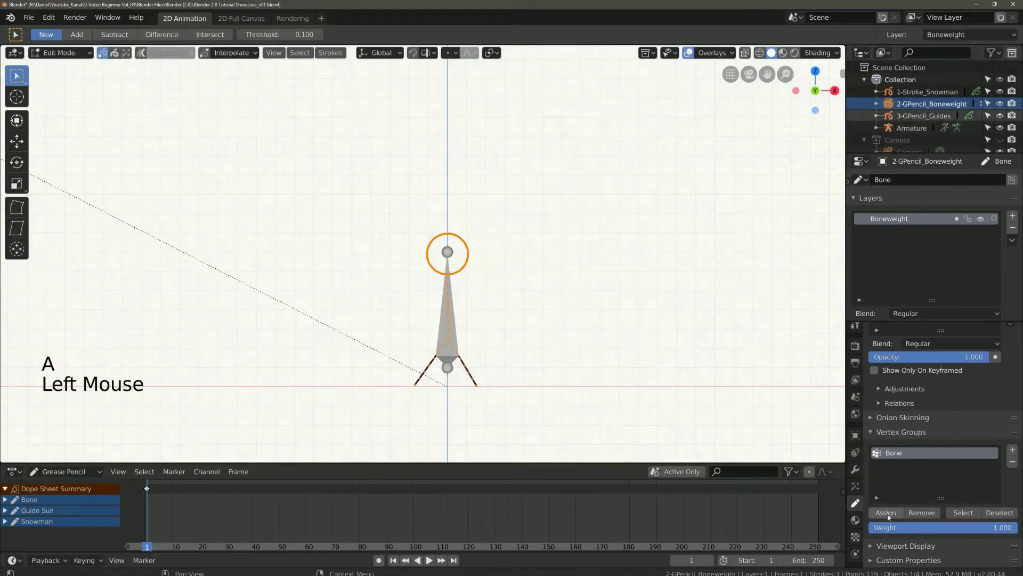
key(Tab)
Step: In Draw mode, enable Add Weight Data with Bone active and draw left and right straight arms
click(60, 53)
click(53, 107)
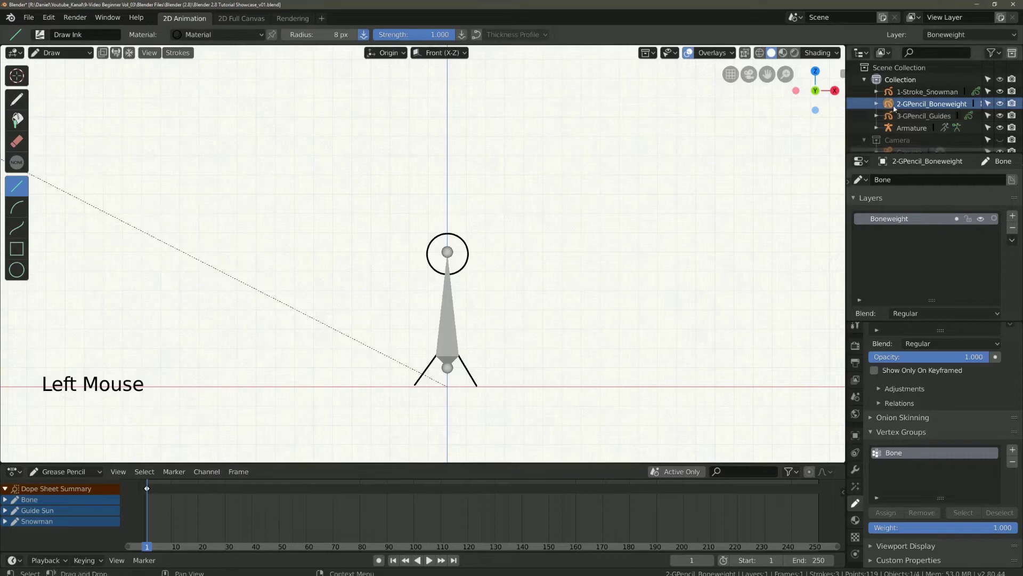
click(115, 52)
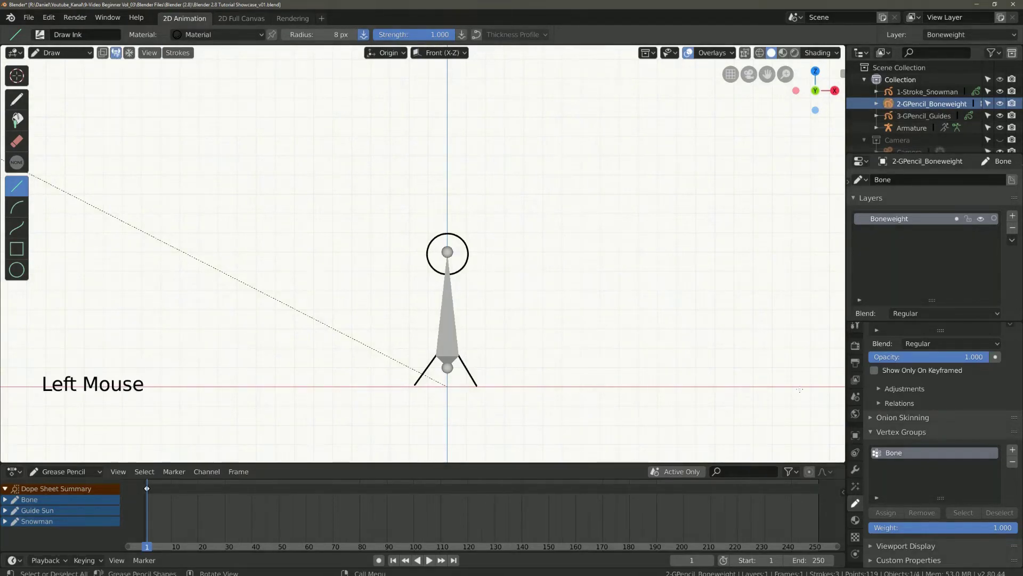
click(900, 454)
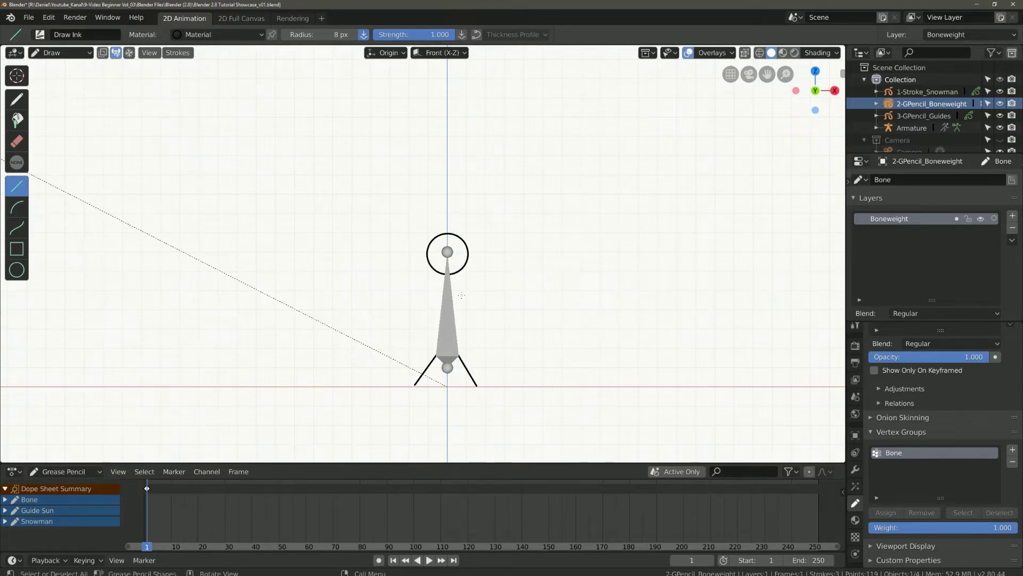
drag(452, 299, 481, 273)
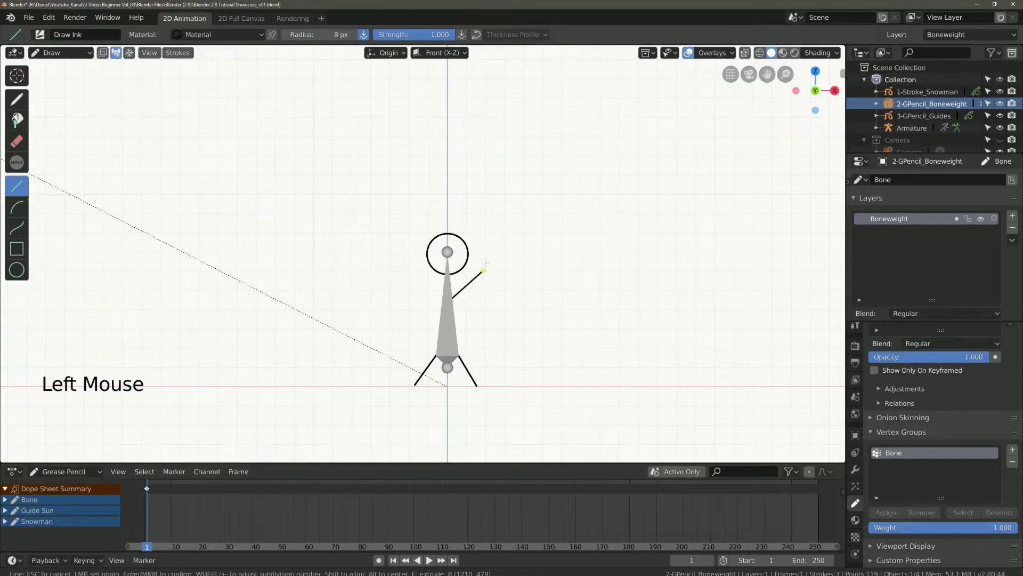
click(485, 262)
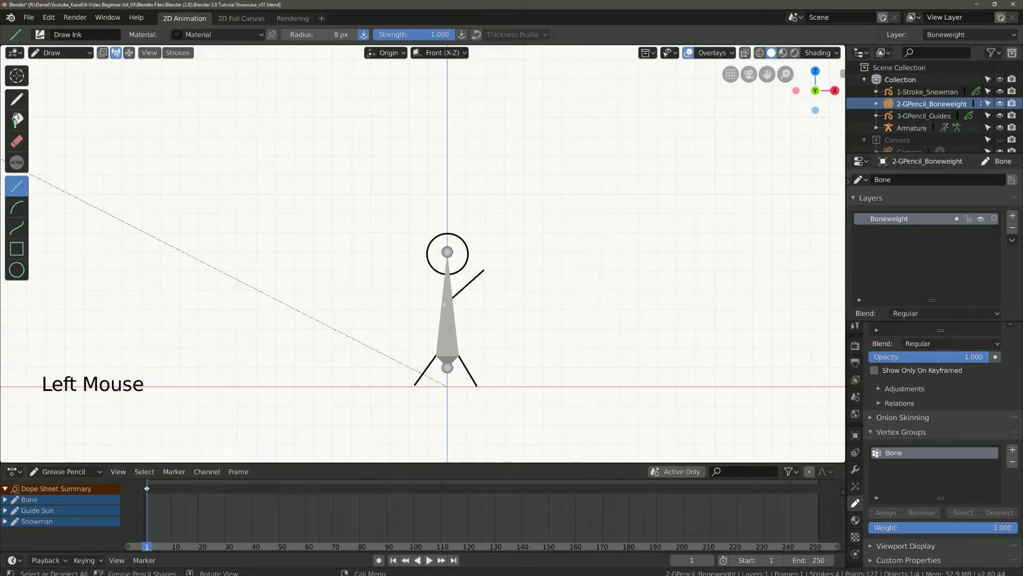
drag(445, 300, 403, 276)
click(403, 276)
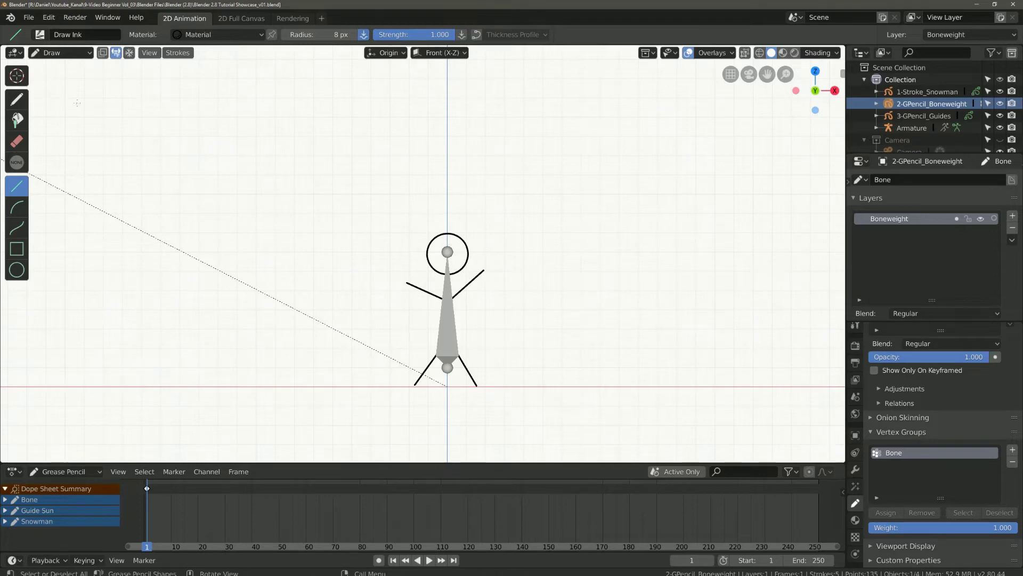
click(71, 53)
Step: Try moving the armature, then move and rotate its bone in Pose Mode to bend the figure
click(72, 66)
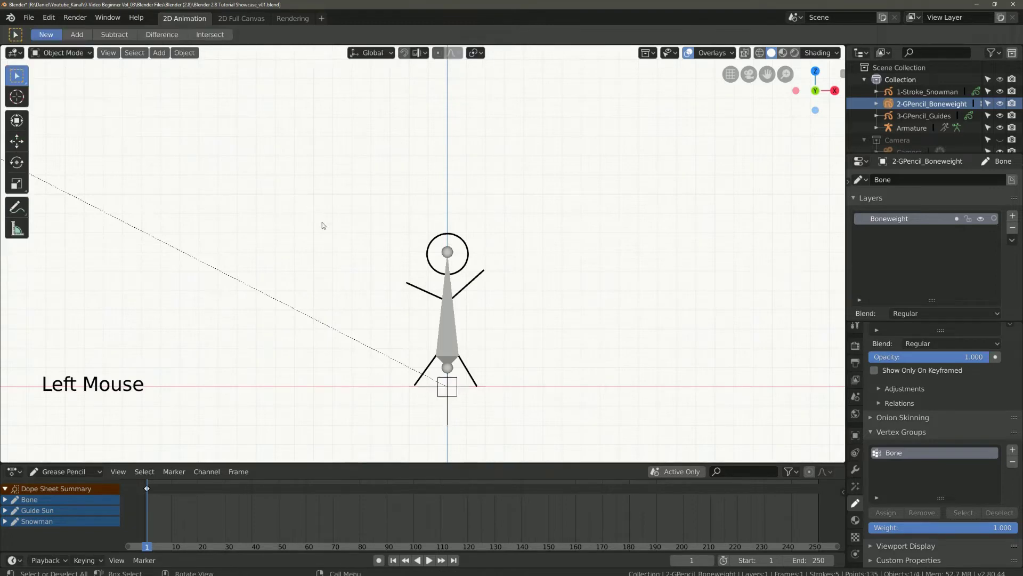
click(445, 326)
key(g)
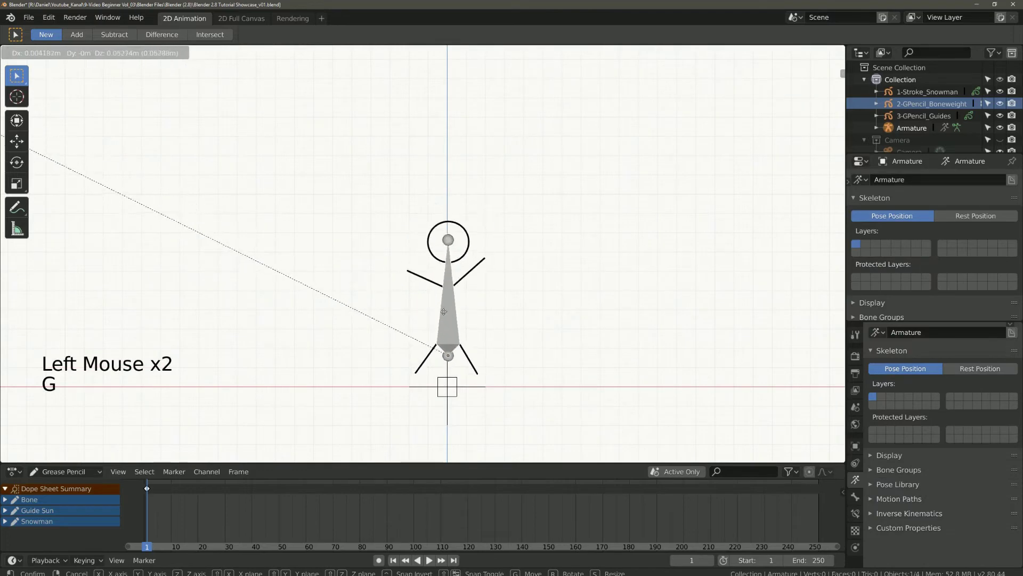
right_click(443, 310)
click(73, 56)
click(80, 96)
key(g)
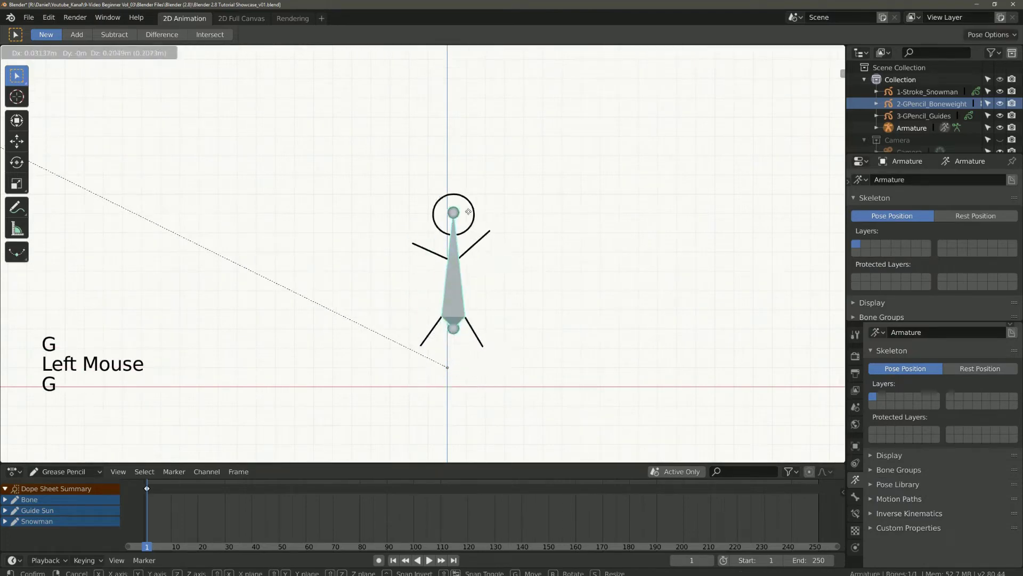
right_click(473, 264)
key(r)
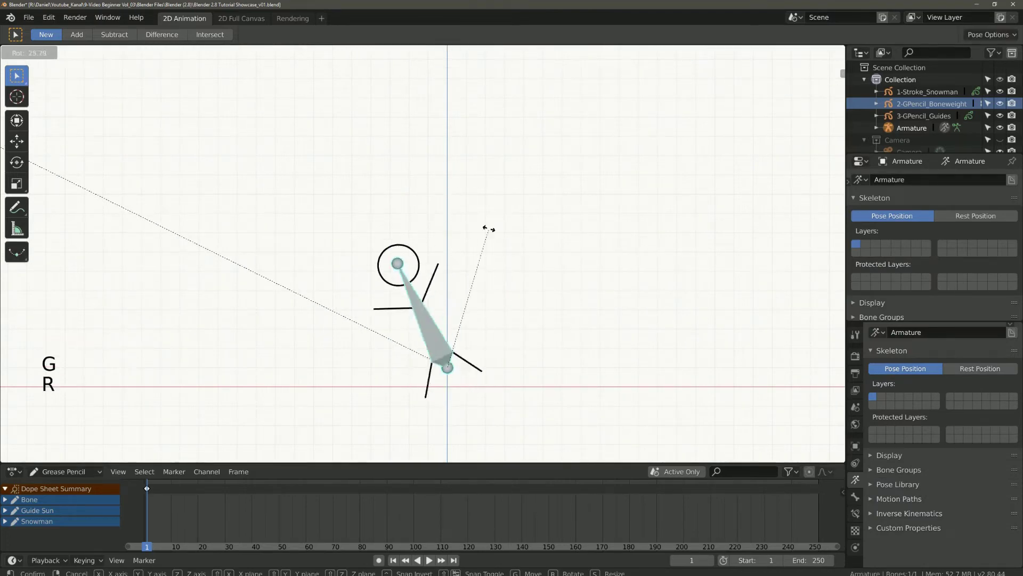
key(g)
right_click(440, 314)
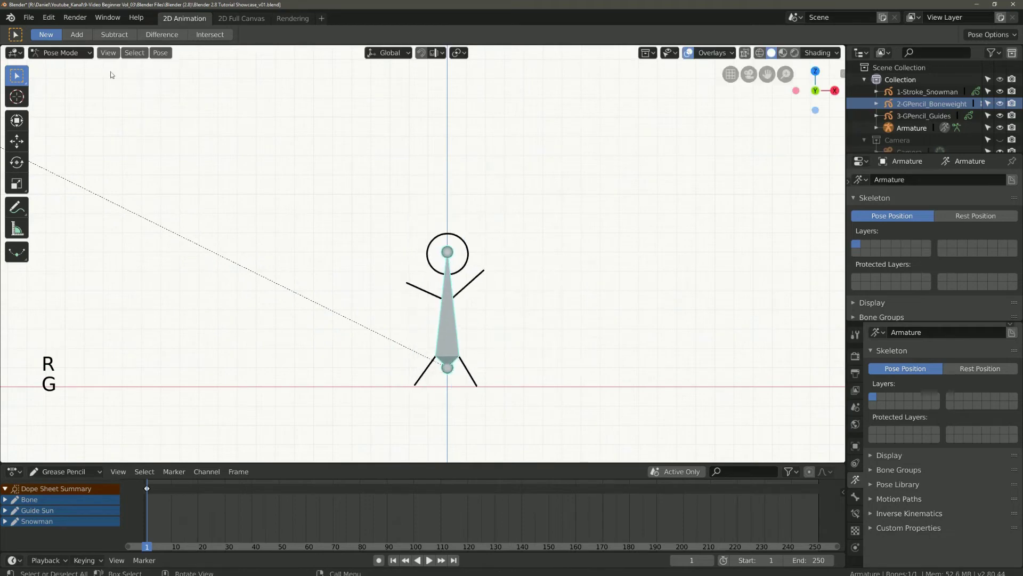
Step: Return to Object Mode and delete the armature with X
click(62, 52)
click(71, 70)
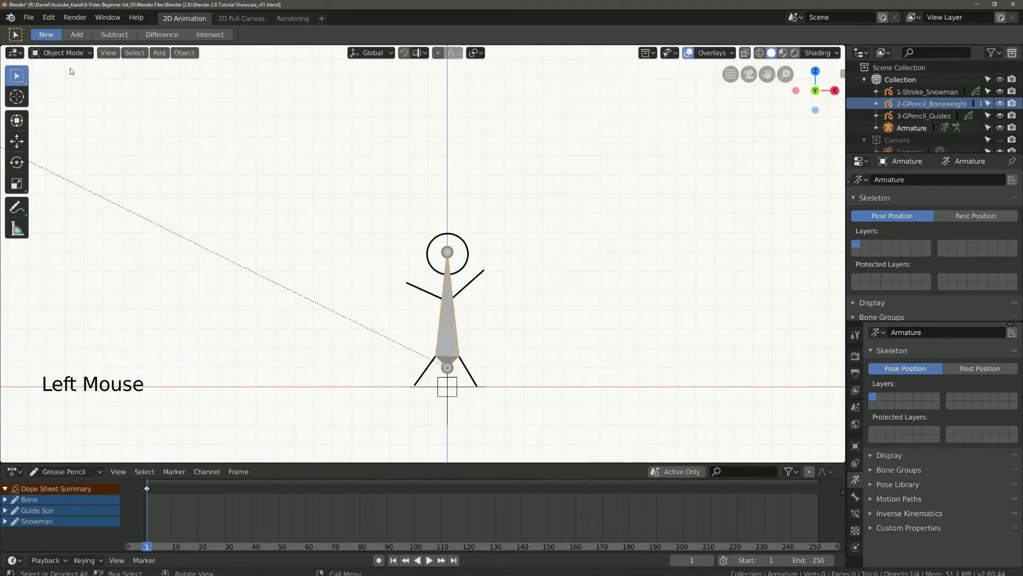
key(x)
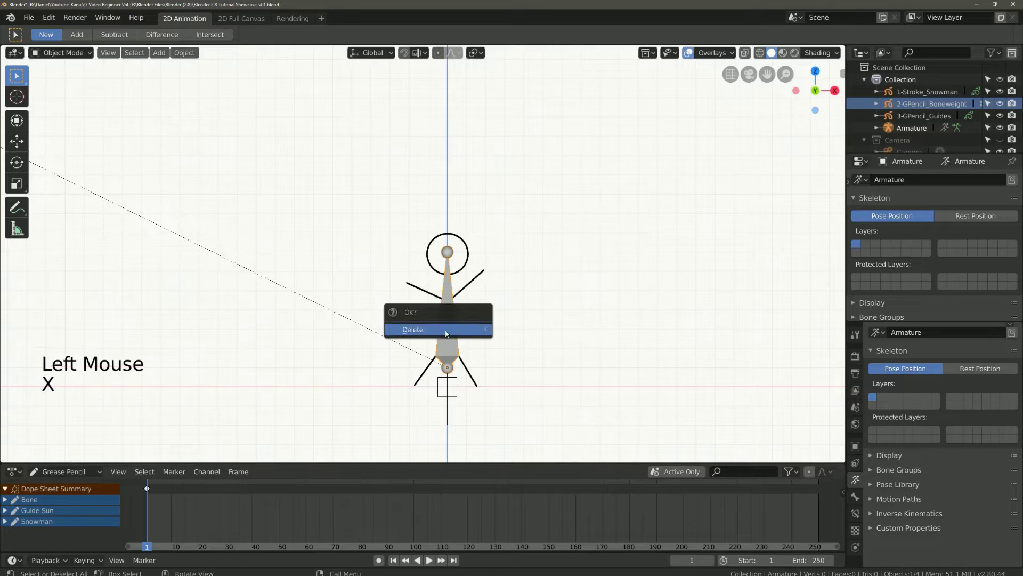
click(446, 330)
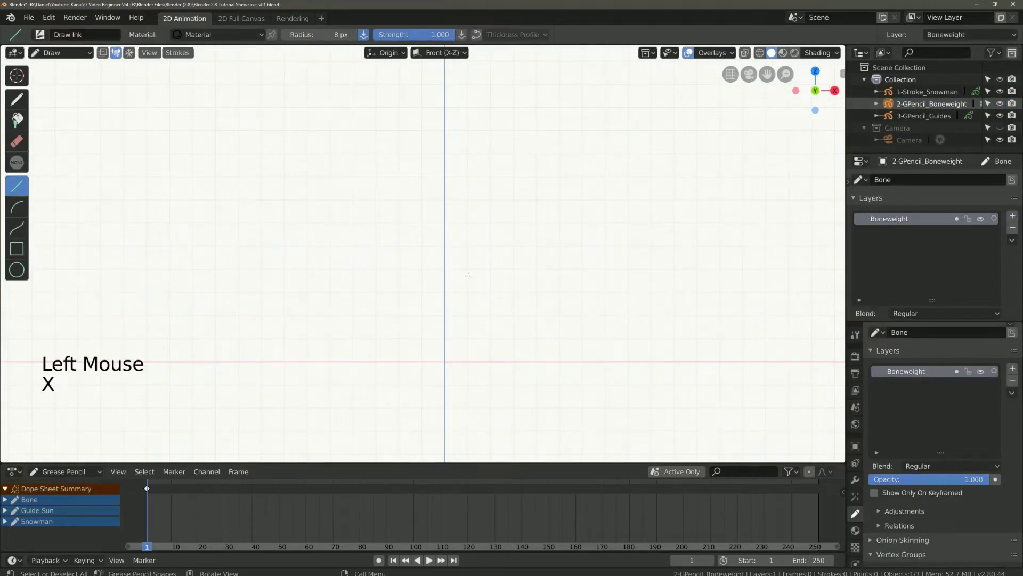
Step: Switch off the previous header drawing option and turn on Additive Drawing
scroll(468, 275, down, 1)
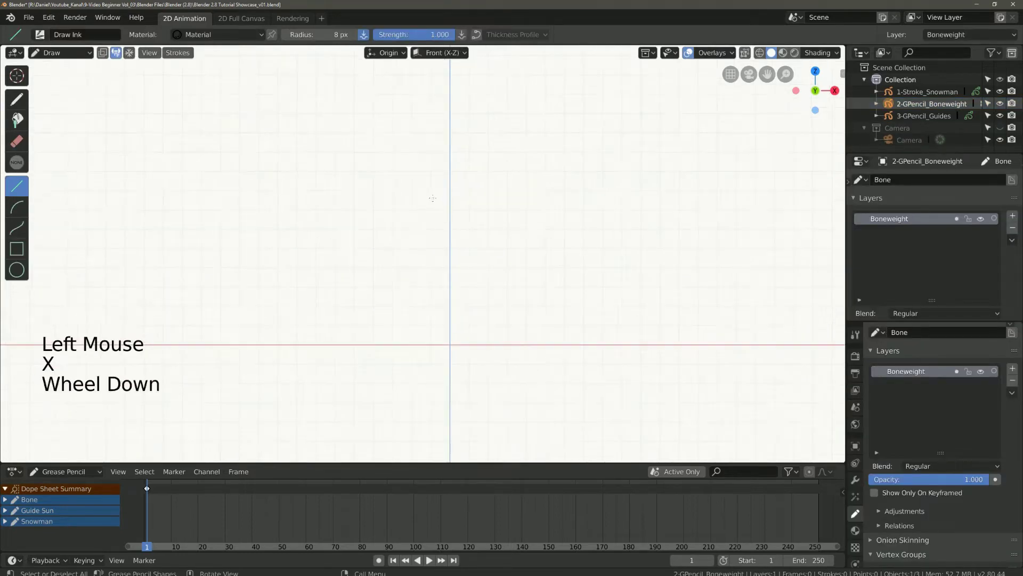
scroll(347, 240, up, 3)
scroll(266, 213, down, 1)
scroll(244, 201, up, 1)
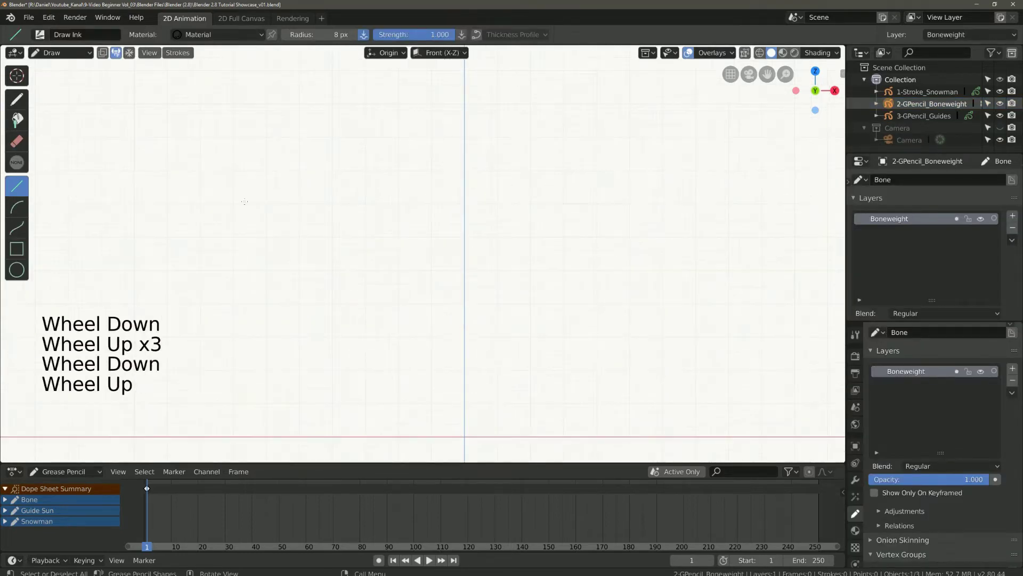
click(116, 53)
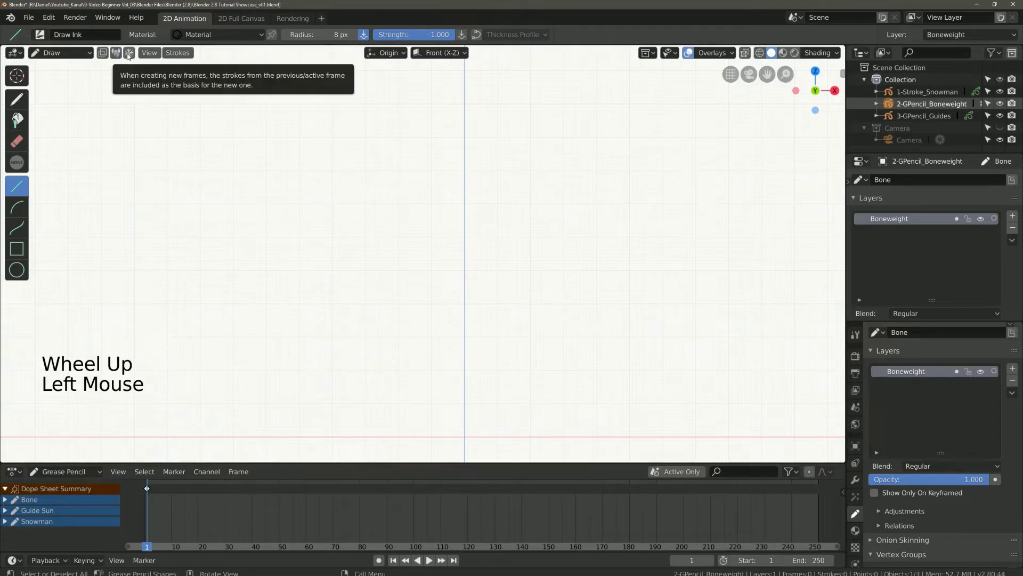
click(129, 53)
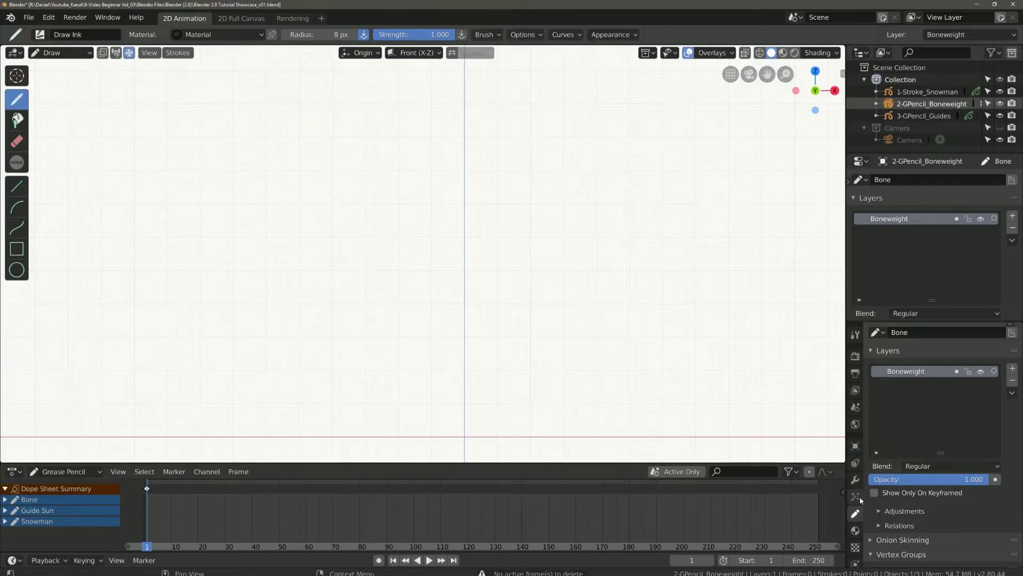
Step: Set the material Fill color to alpha 1 and mid-grey, and tick Fill
click(855, 529)
click(954, 478)
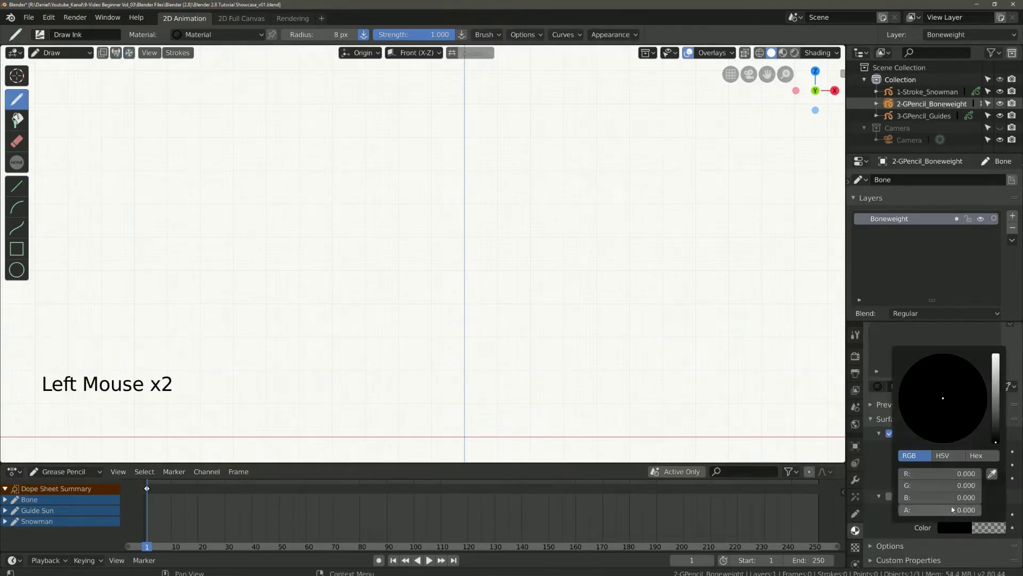
drag(951, 506, 996, 510)
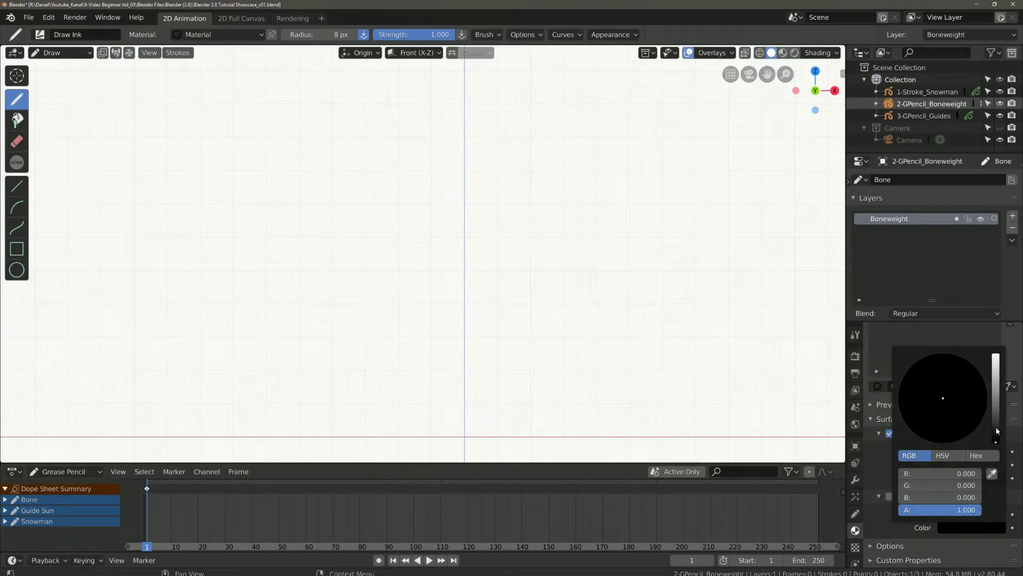
drag(998, 431, 998, 401)
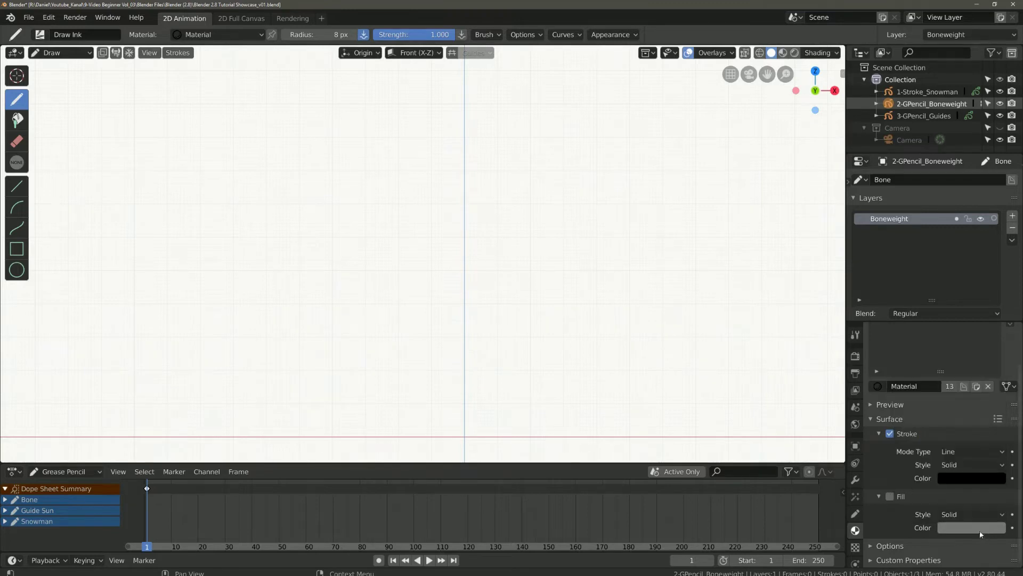
click(889, 495)
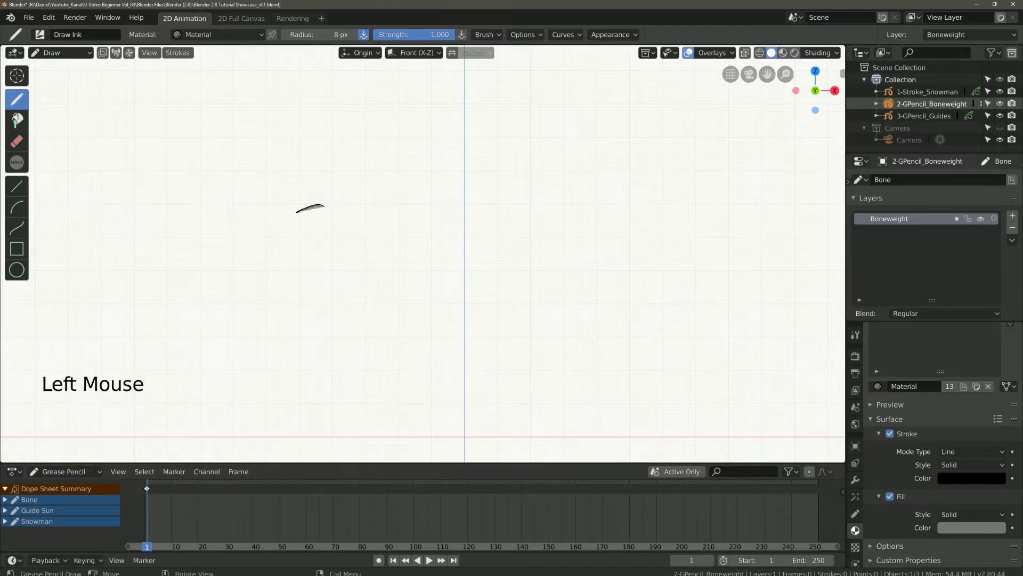
mouse_move(297, 212)
mouse_down()
mouse_move(251, 302)
mouse_move(330, 328)
mouse_move(366, 314)
mouse_up()
key(Right)
mouse_move(459, 183)
mouse_down()
mouse_move(396, 259)
mouse_move(504, 272)
mouse_up()
key(Right)
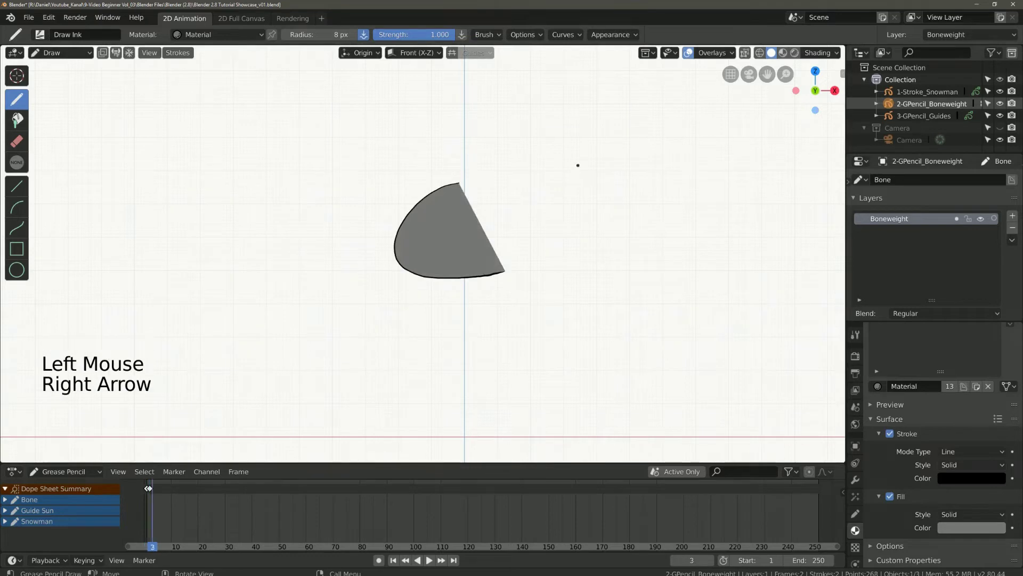
mouse_move(578, 165)
mouse_down()
mouse_move(612, 250)
mouse_move(644, 213)
mouse_up()
key(Left)
key(Left)
key(Left)
key(Left)
key(Right)
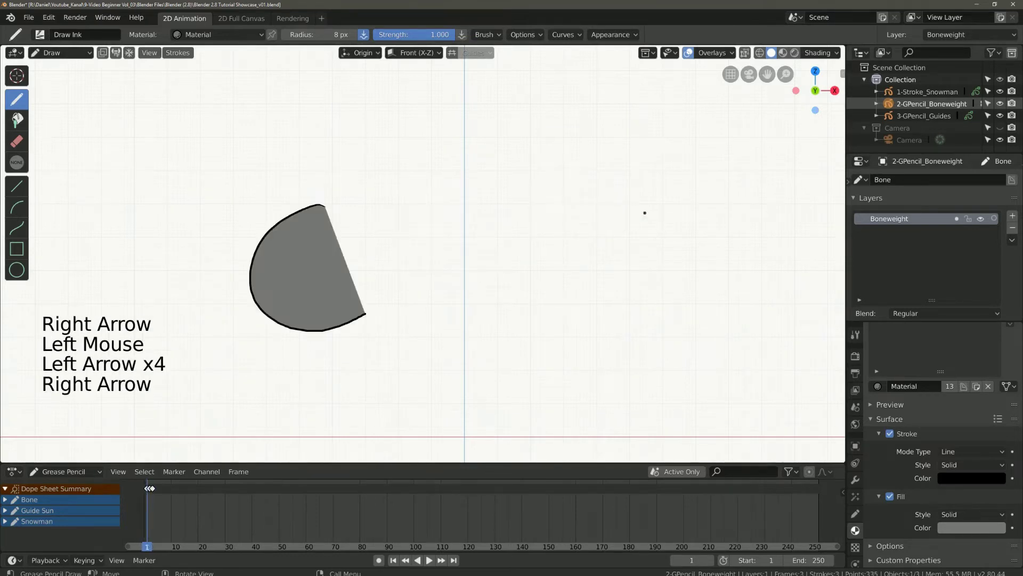
key(Right)
key(Right)
key(Right)
key(Right)
key(Right)
key(Left)
key(Left)
key(Left)
key(Left)
key(Left)
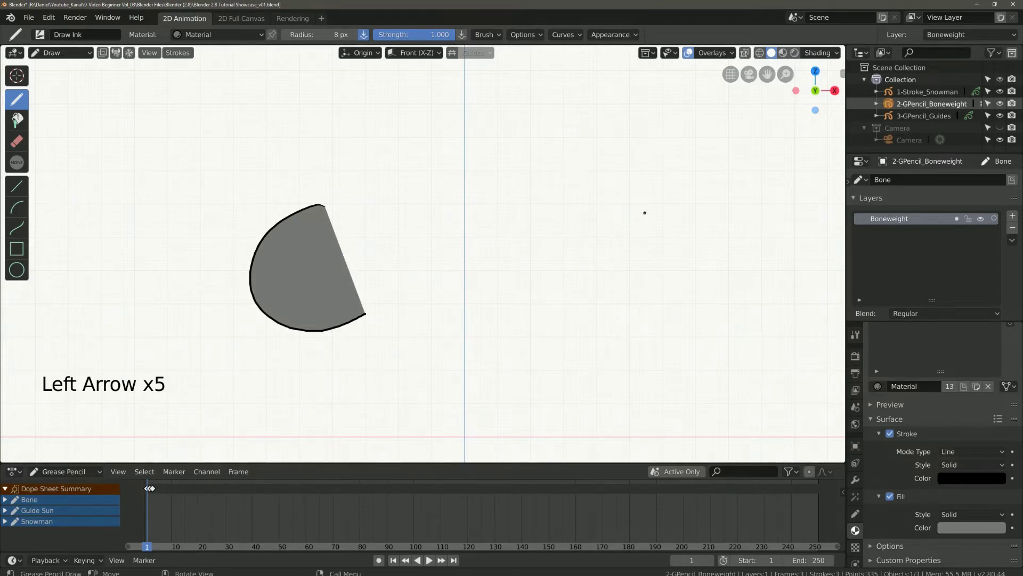
key(Right)
key(Right)
key(Right)
key(x)
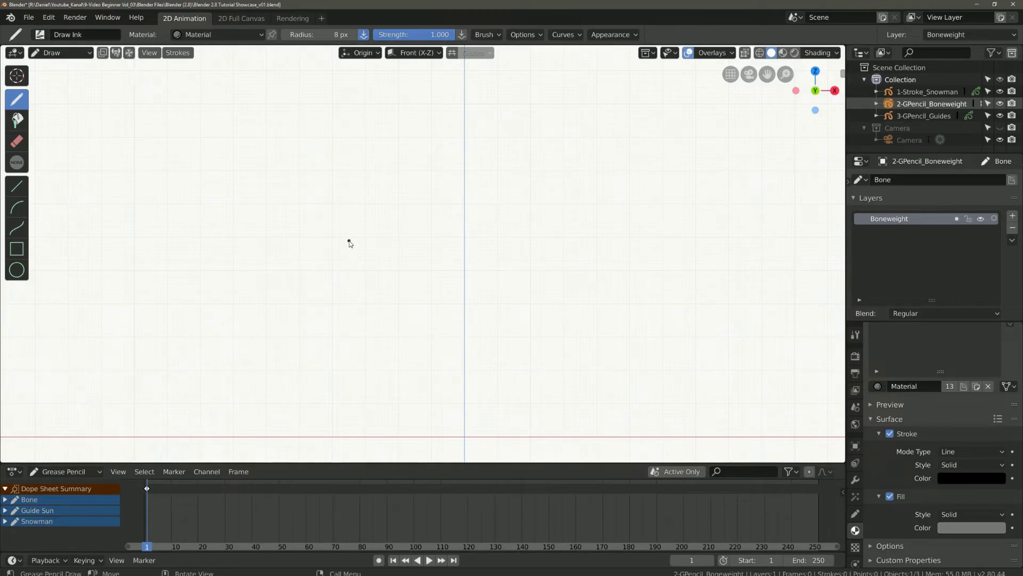
Step: With Additive Drawing on, draw four half-discs across frames 1 to 3
mouse_move(350, 241)
mouse_down()
mouse_move(283, 270)
mouse_move(354, 336)
mouse_move(367, 319)
mouse_up()
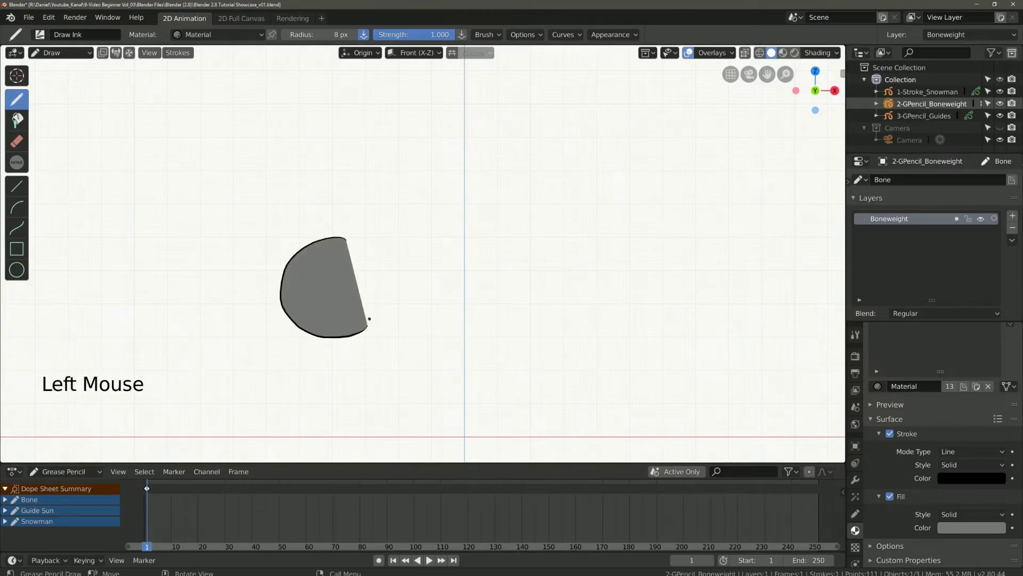
click(129, 52)
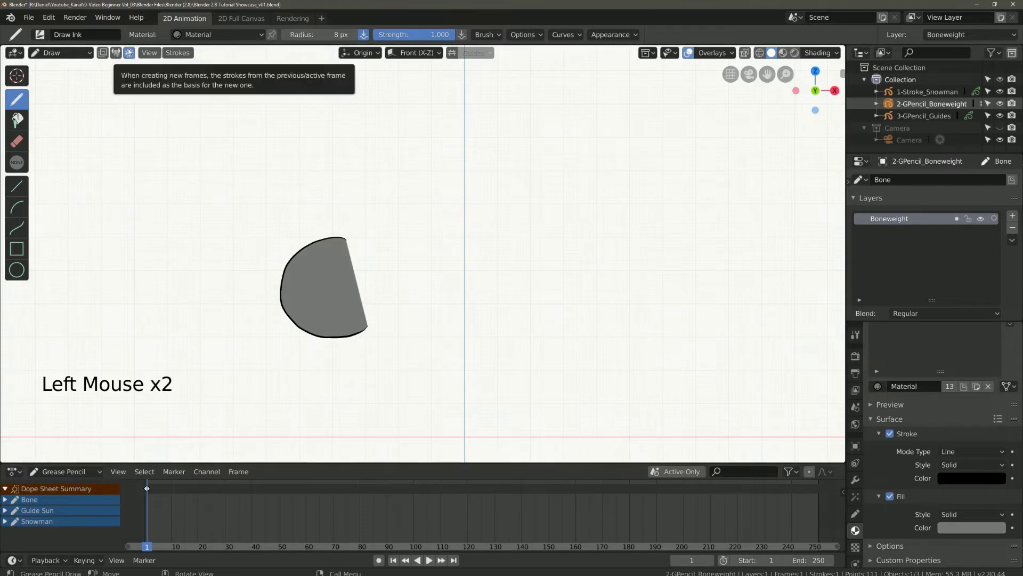
key(Right)
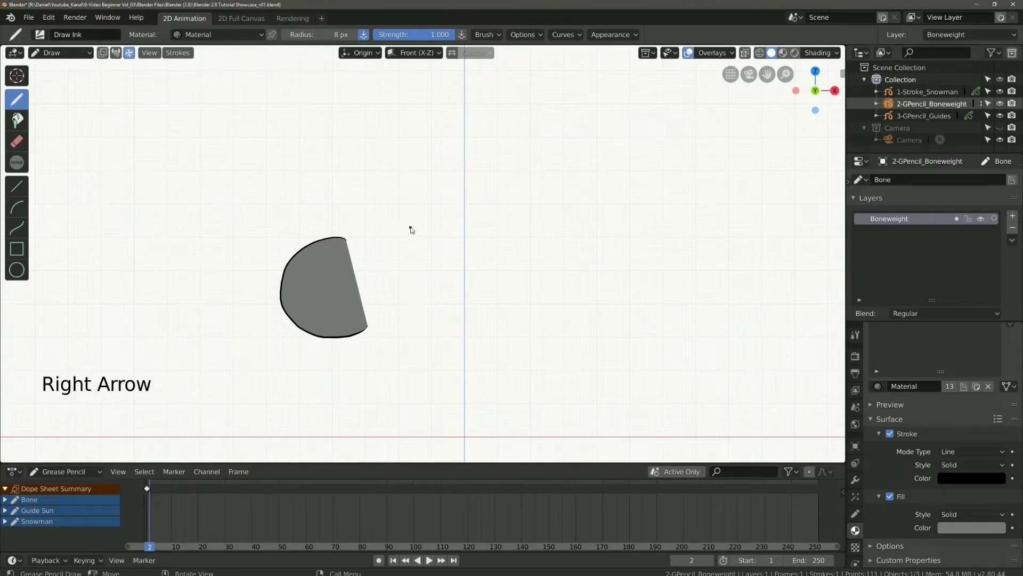
mouse_move(408, 229)
mouse_down()
mouse_move(377, 299)
mouse_move(435, 305)
mouse_up()
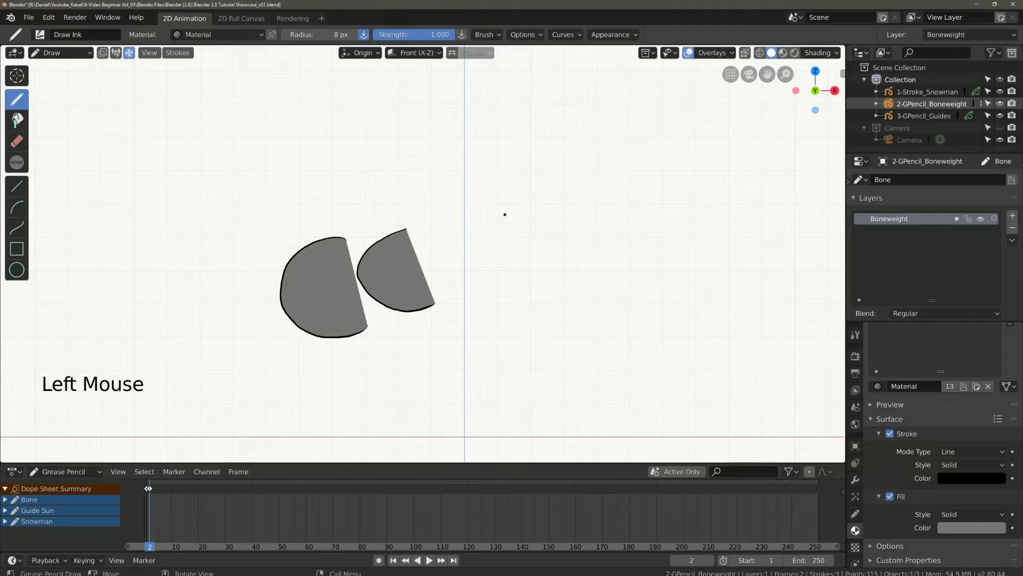
mouse_move(502, 217)
mouse_down()
mouse_move(463, 288)
mouse_move(550, 290)
mouse_up()
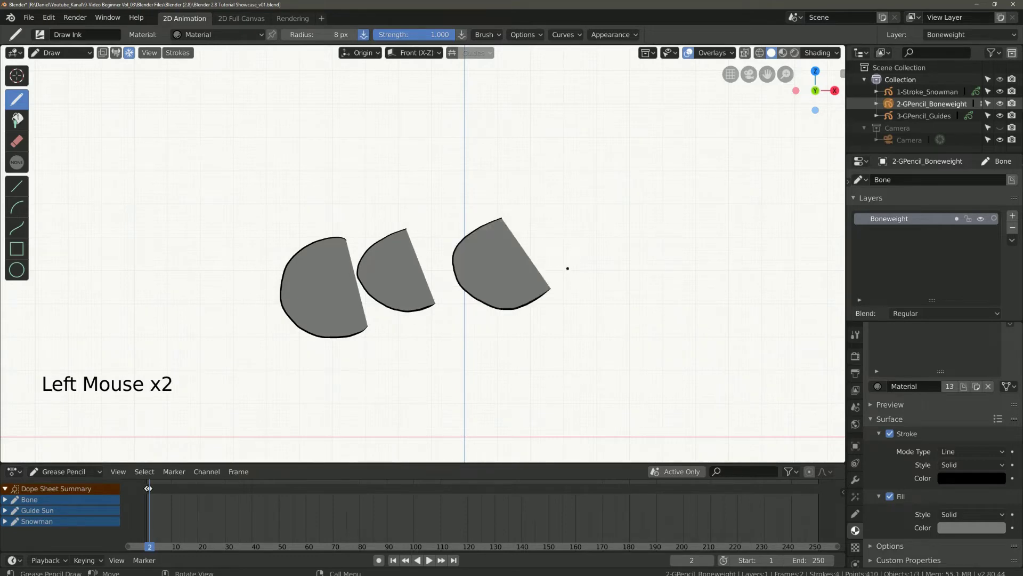
key(Right)
mouse_move(597, 192)
mouse_down()
mouse_move(666, 251)
mouse_move(685, 241)
mouse_up()
Step: Scrub through the frames with the arrow keys, then delete the drawn frames
key(Left)
key(Left)
key(Left)
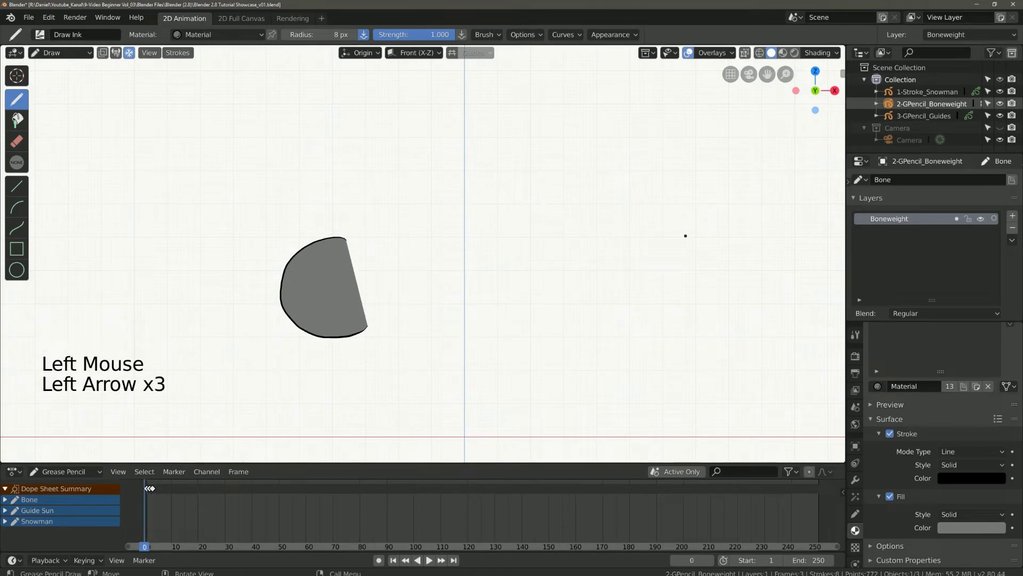
key(Right)
key(Right)
key(Right)
key(Left)
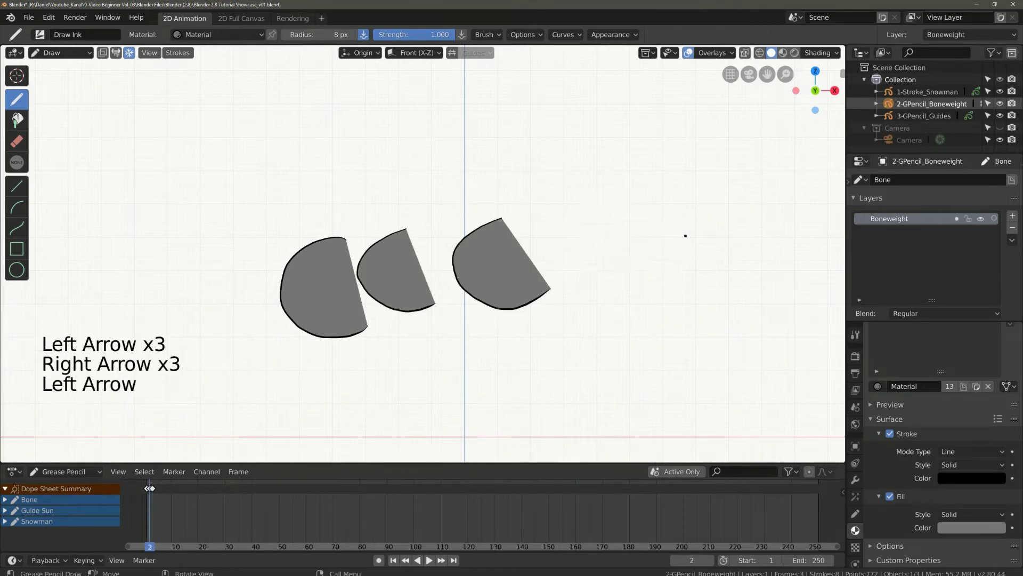
key(Left)
key(Left)
key(Left)
key(Right)
key(Right)
key(Right)
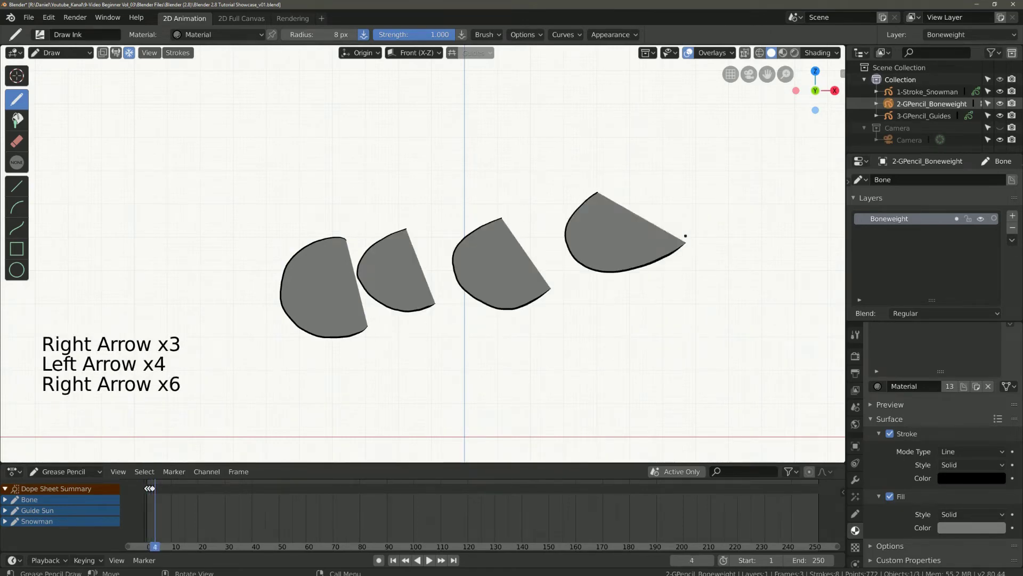
key(x)
click(413, 248)
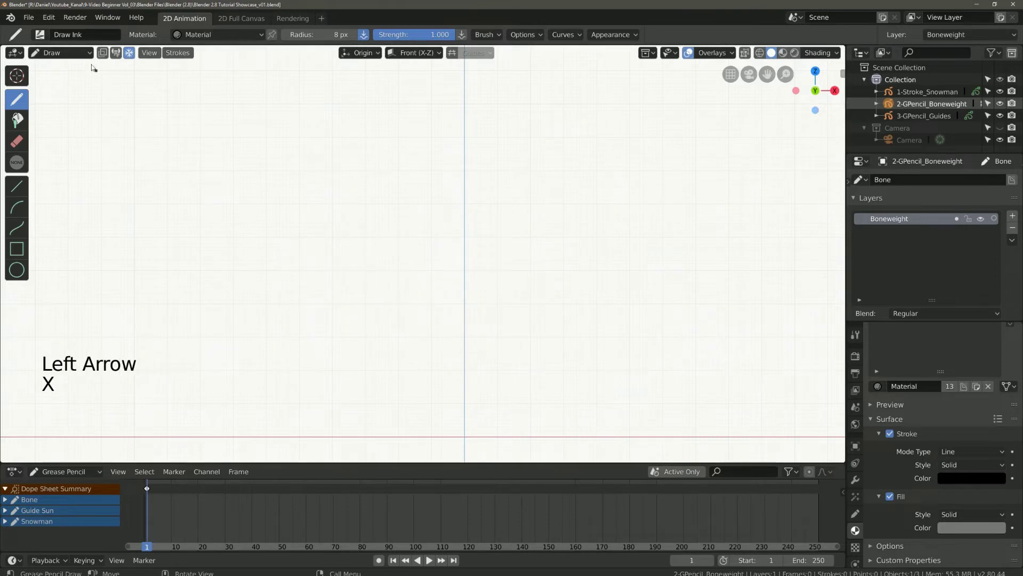
click(128, 55)
click(128, 55)
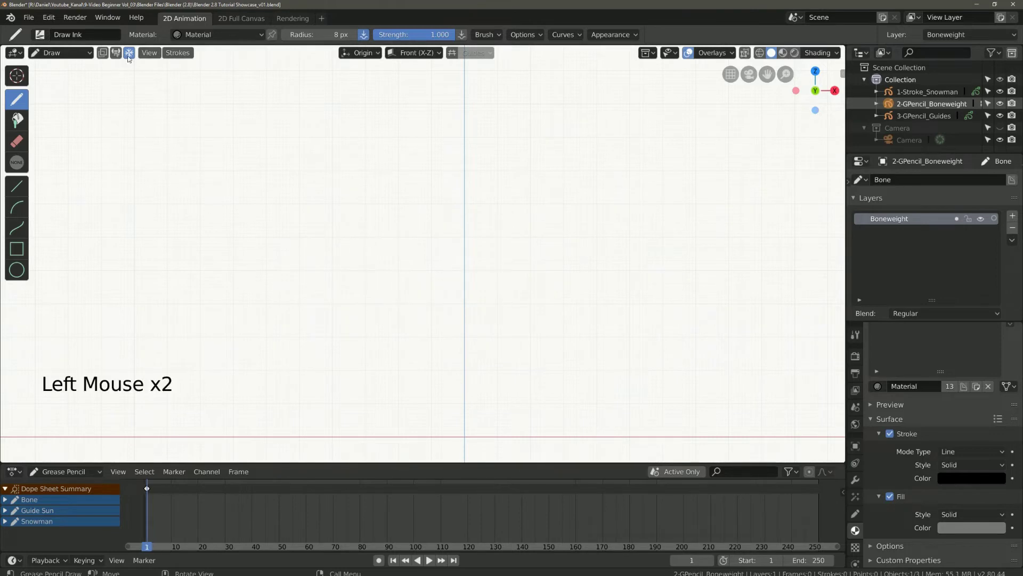
click(154, 53)
click(159, 67)
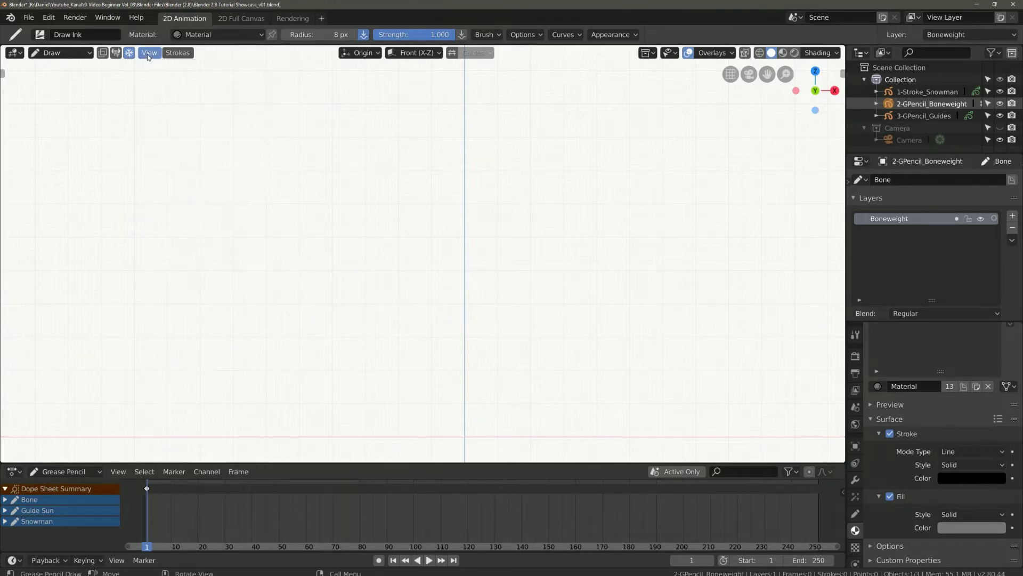
click(150, 53)
click(156, 68)
click(179, 53)
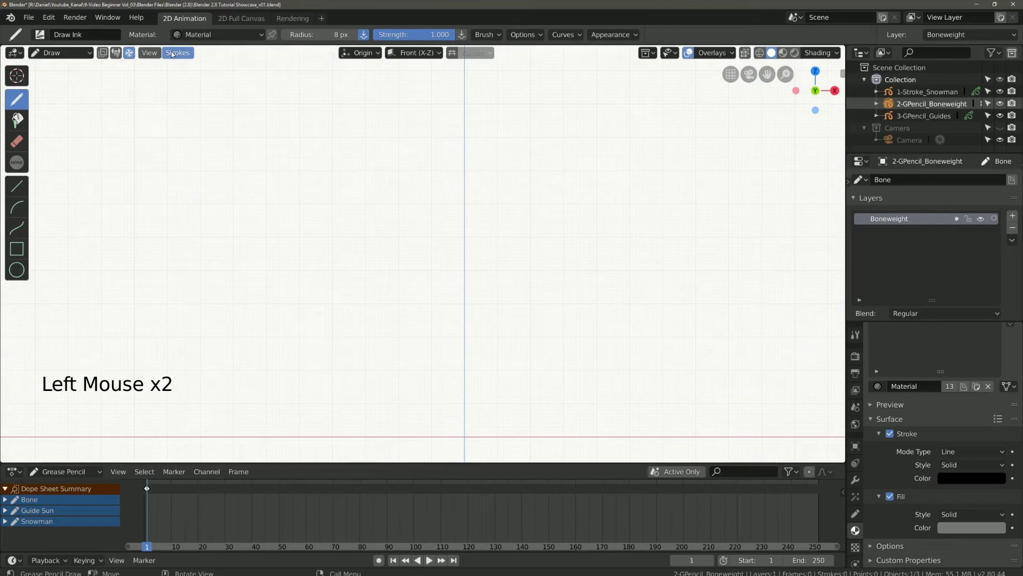
click(188, 53)
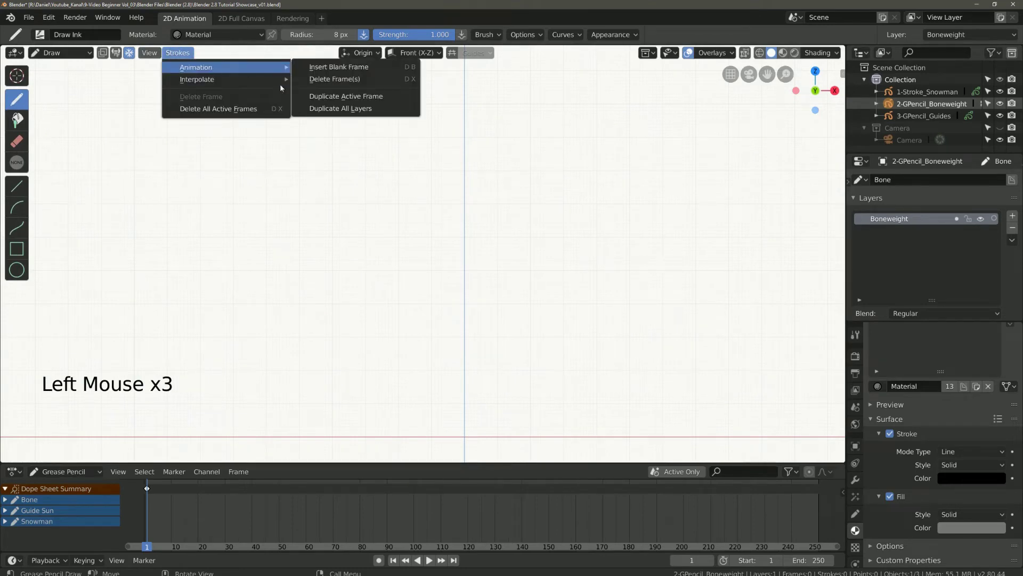
click(216, 109)
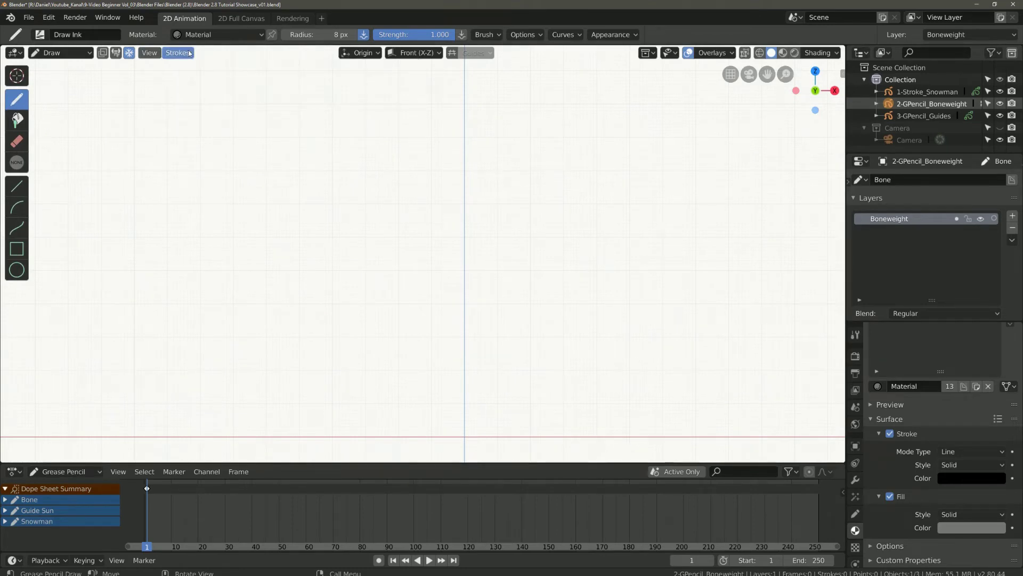
click(355, 53)
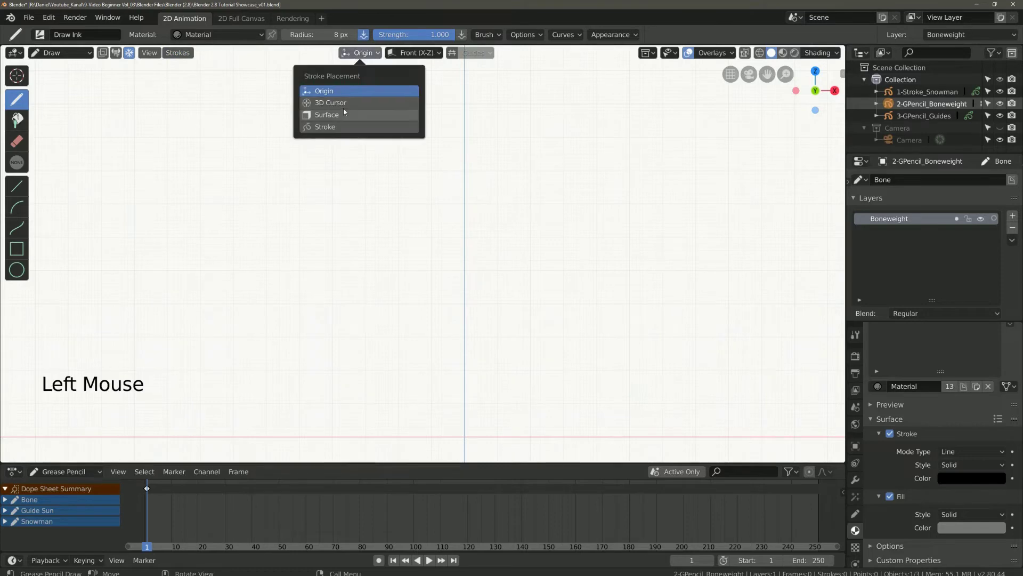
Step: Keep Front (X-Z) as the drawing plane and compare the front and right views
click(430, 56)
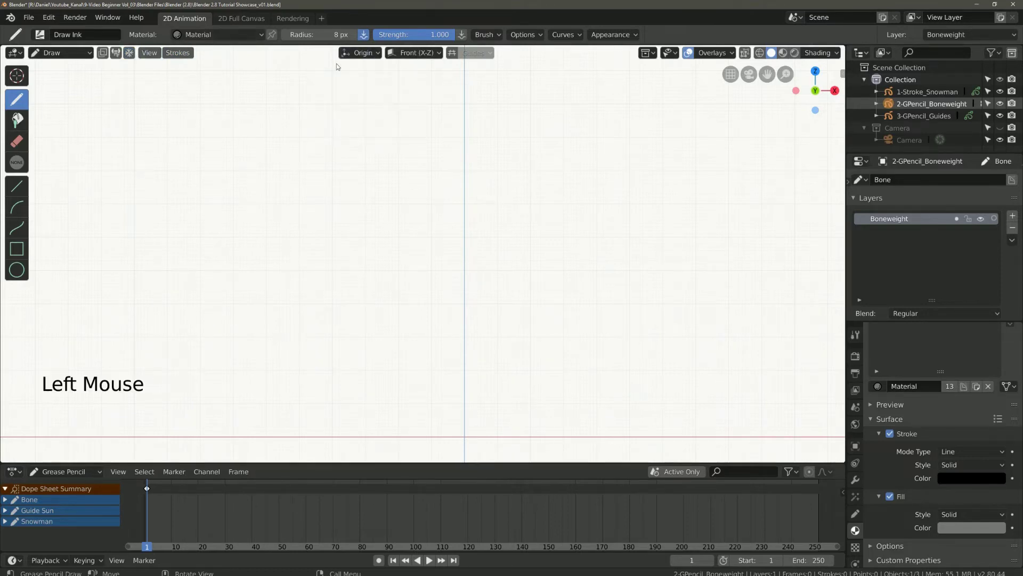
click(430, 56)
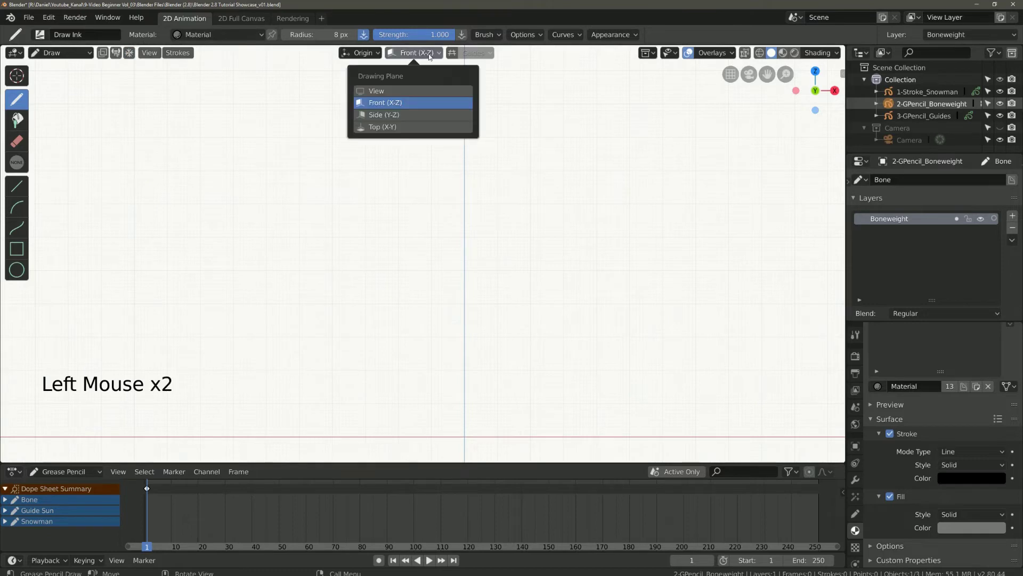
click(401, 103)
key(KP_1)
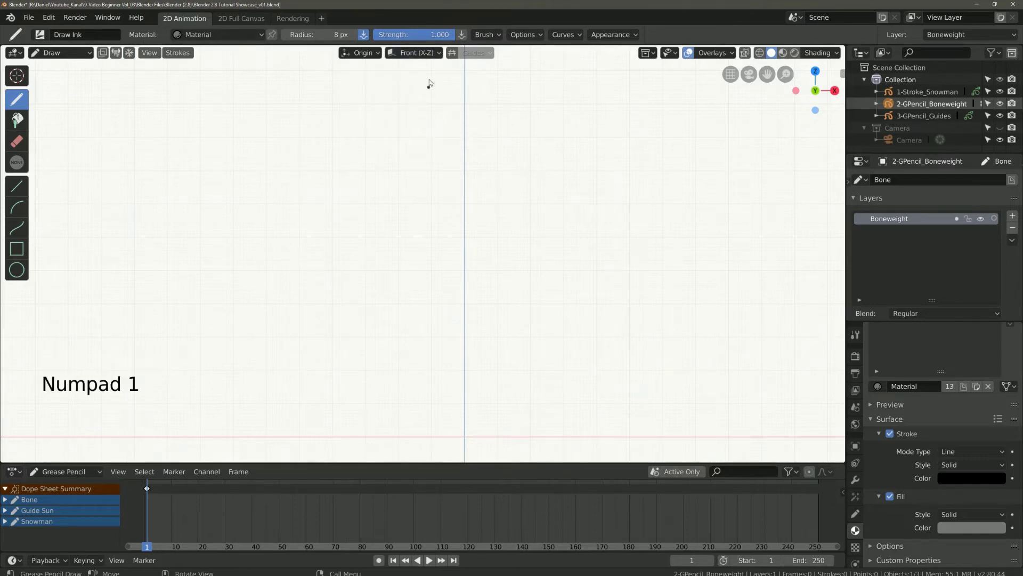
key(KP_3)
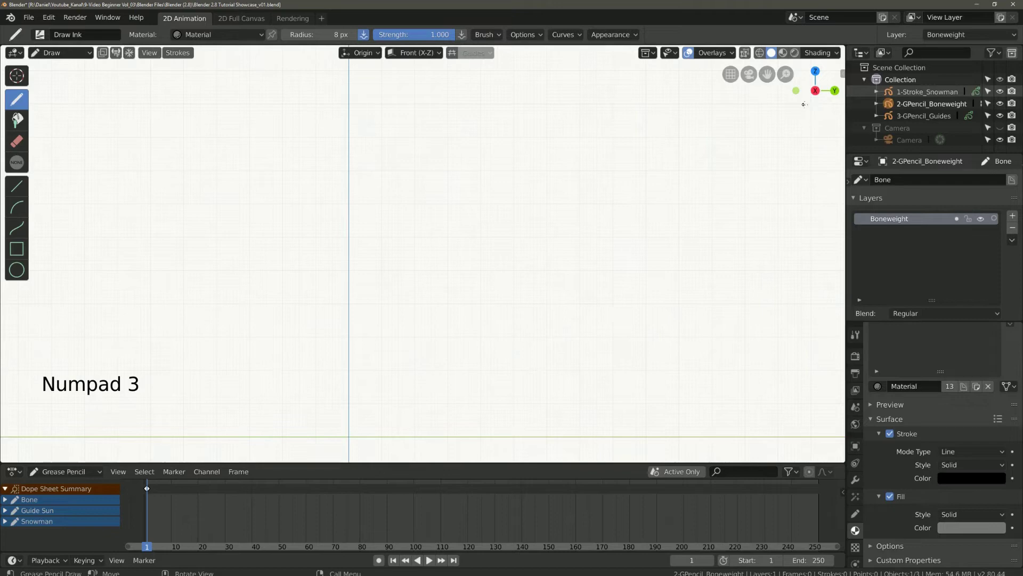
Step: Try the Side (Y-Z) and Top (X-Y) planes, then settle on Front (X-Z) in front view
click(421, 54)
click(412, 115)
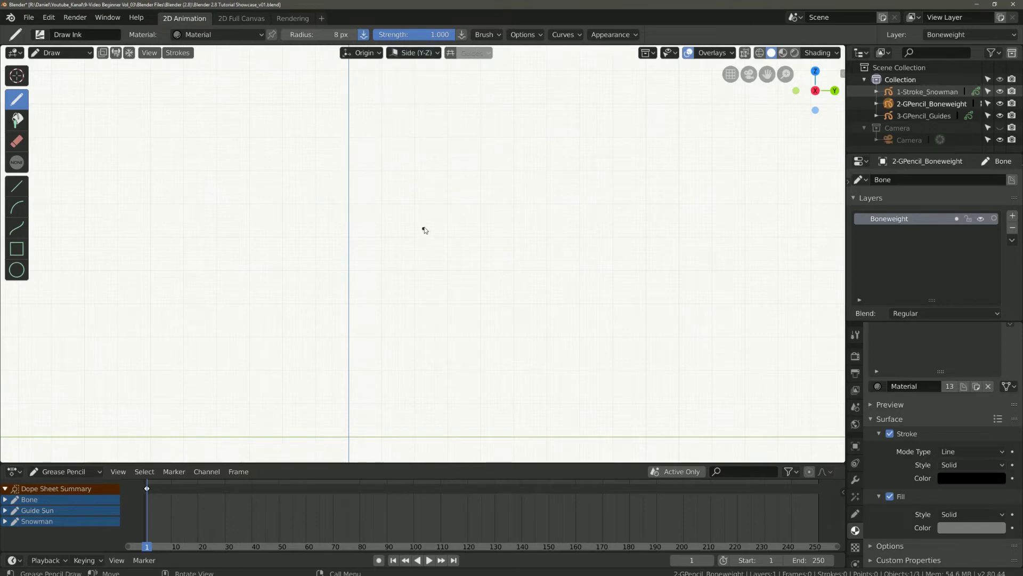
key(KP_7)
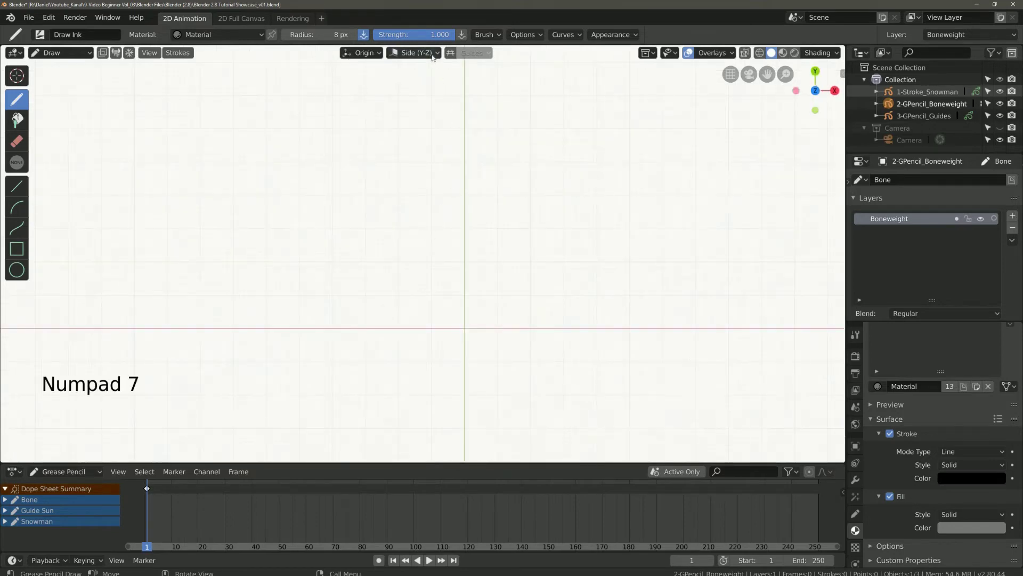
click(416, 53)
click(393, 126)
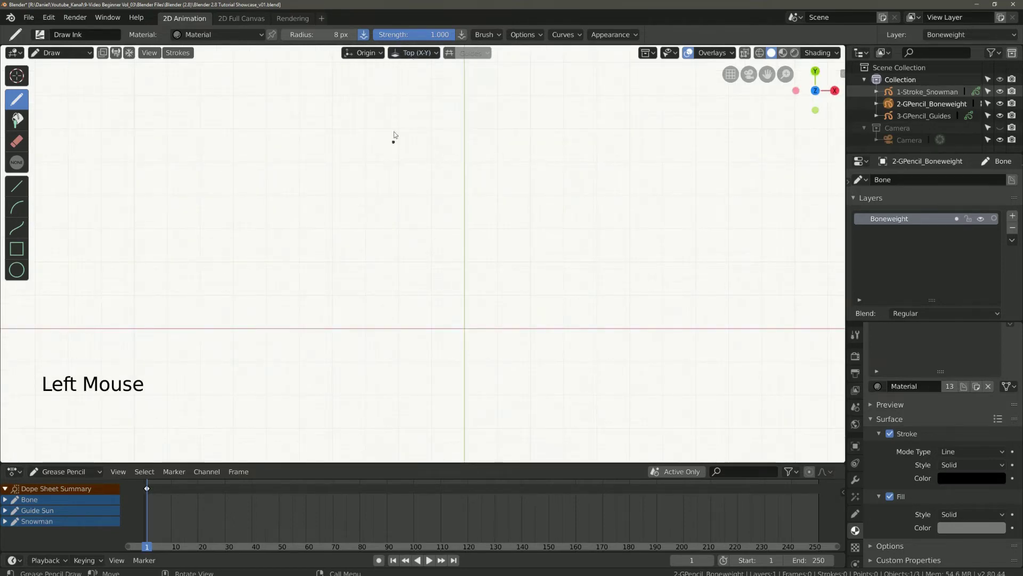
click(419, 53)
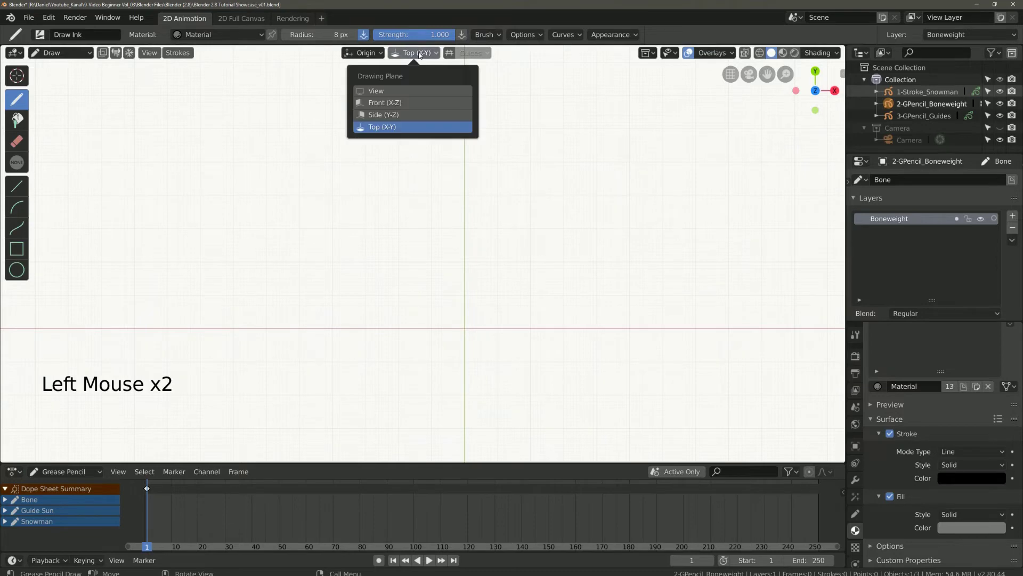
click(389, 102)
key(KP_1)
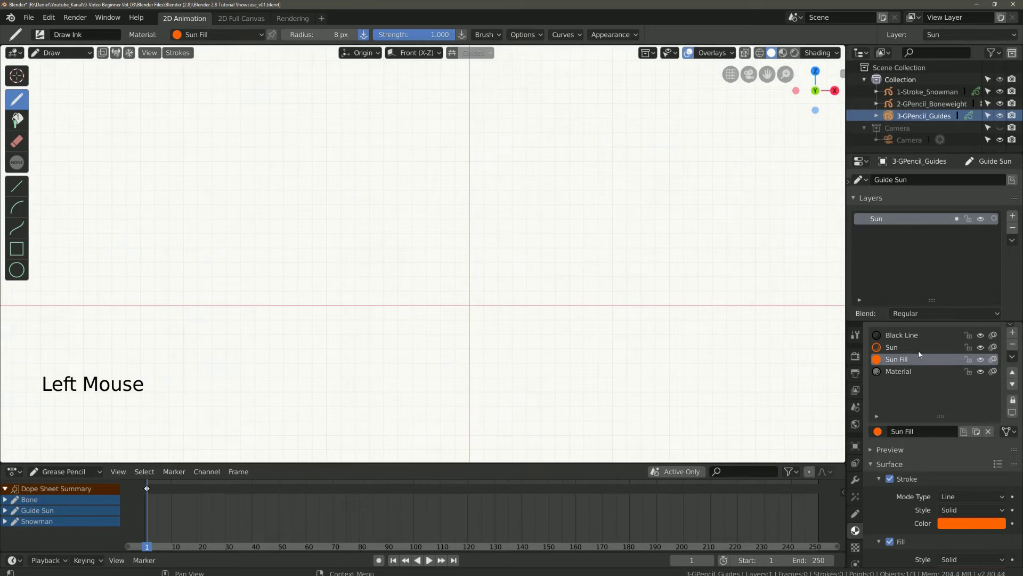
Step: Enable the Circular guide and draw the orange Sun Fill disc at the front-view centre
click(453, 52)
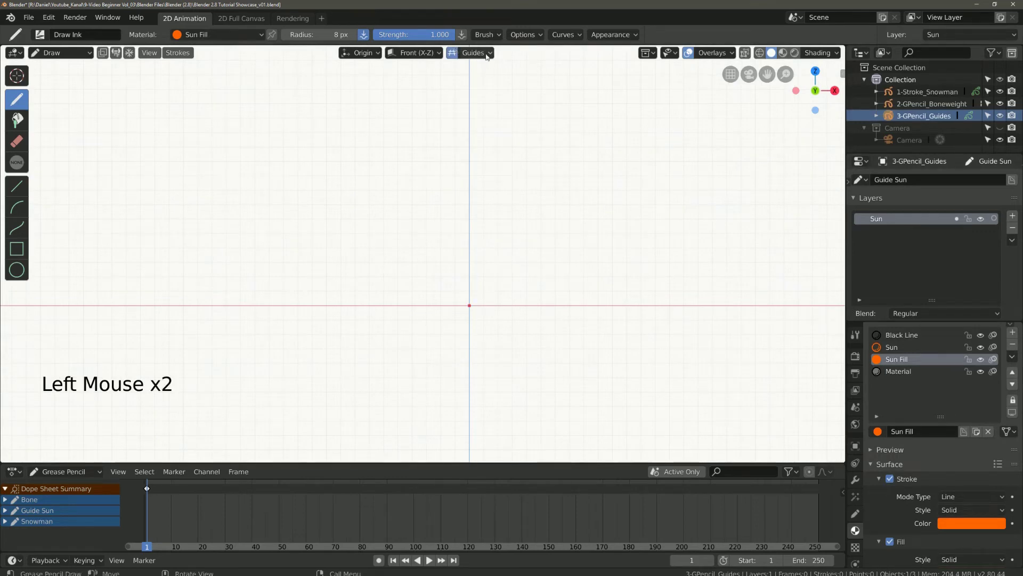
click(476, 52)
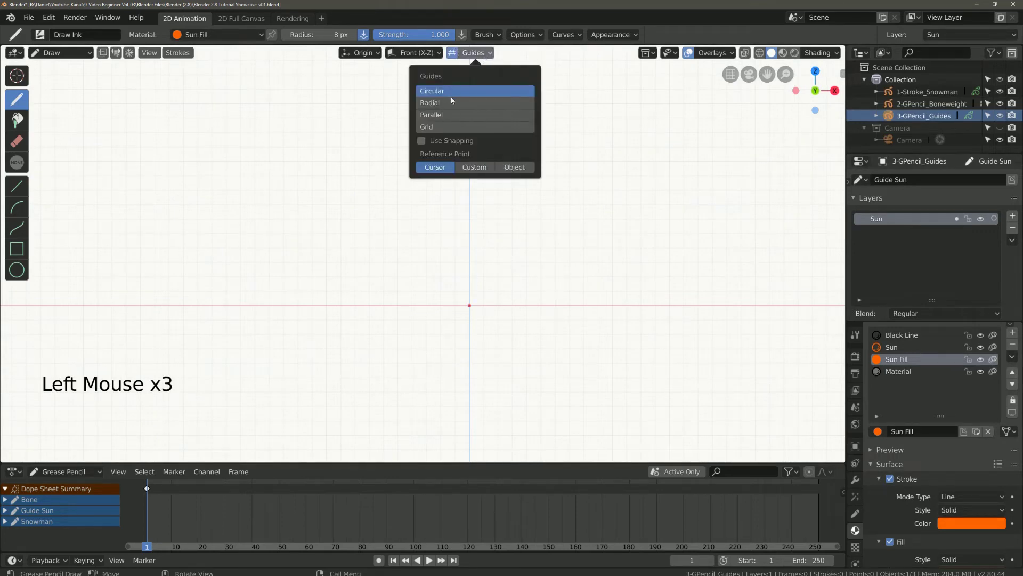
click(23, 99)
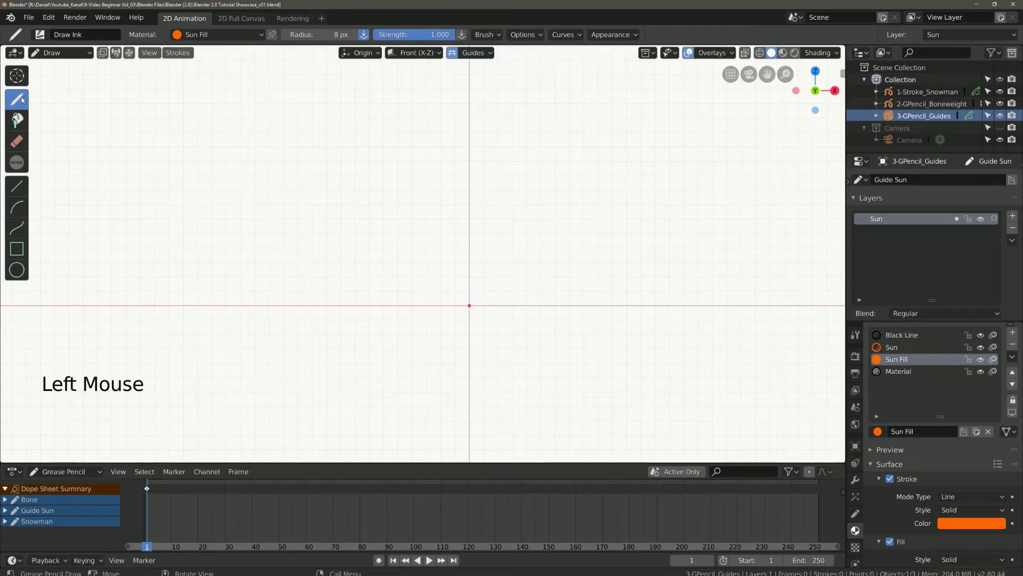
mouse_move(468, 232)
mouse_down()
mouse_move(400, 319)
mouse_move(508, 366)
mouse_move(530, 261)
mouse_move(470, 233)
mouse_up()
middle_drag(499, 306, 500, 304)
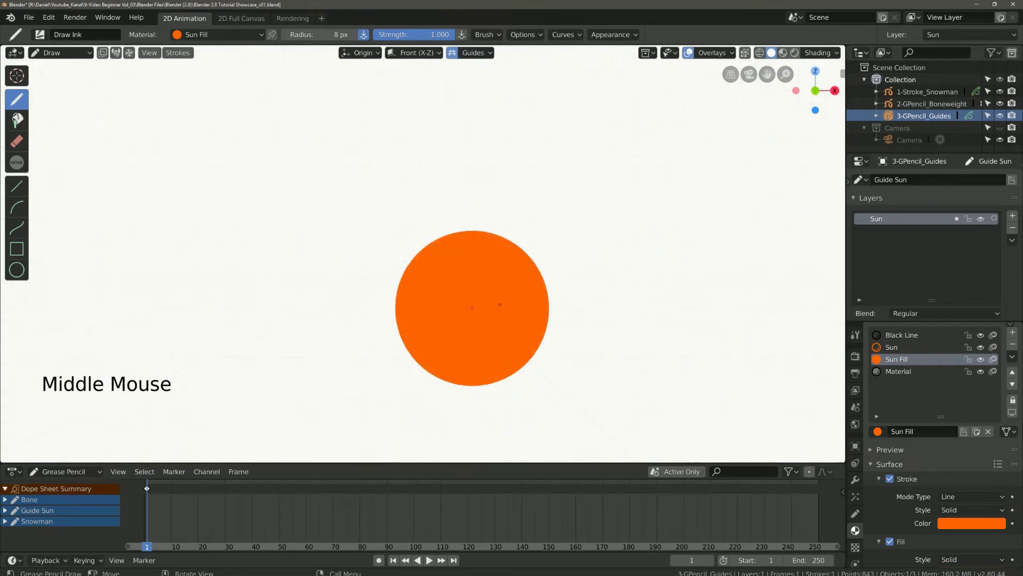
key(KP_1)
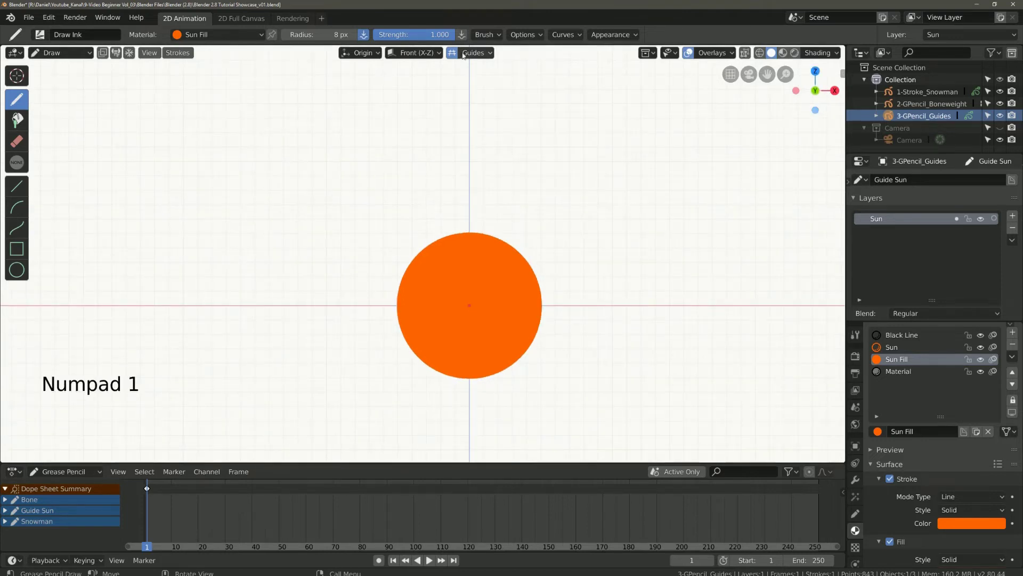
Step: With the Radial guide and Sun material, draw five orange rays above, right of and below the sun
click(474, 53)
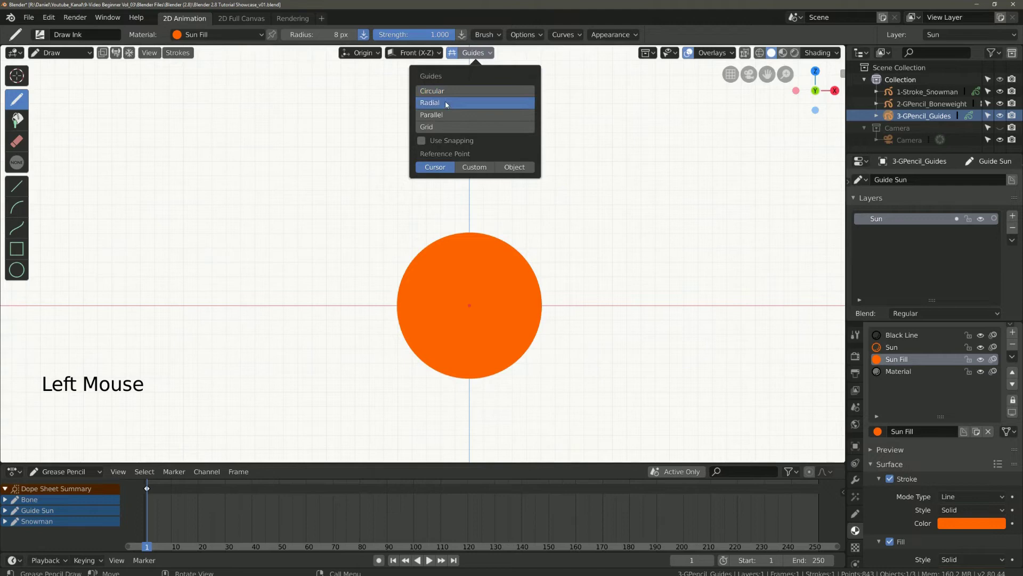
click(902, 349)
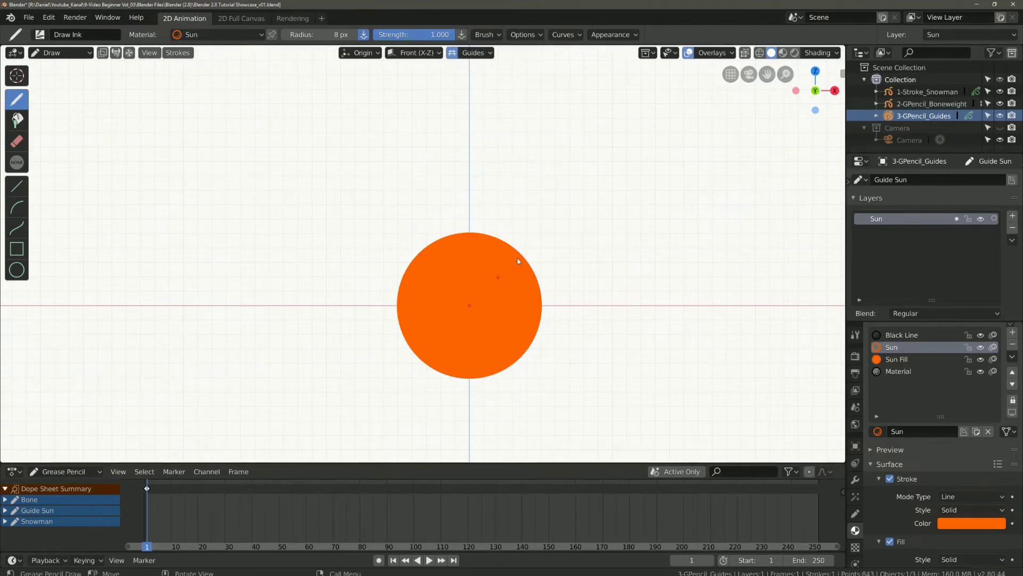
drag(521, 222, 568, 145)
drag(564, 260, 676, 206)
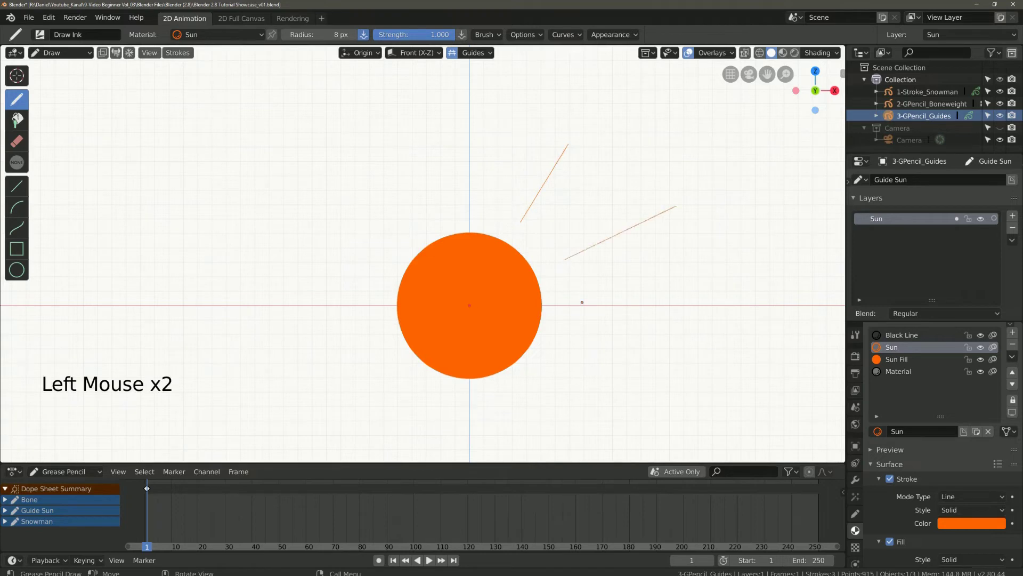
drag(566, 305, 665, 304)
drag(564, 341, 679, 383)
drag(539, 381, 596, 441)
Step: Draw six more orange rays below, left of and above-left of the sun, completing eleven
drag(456, 399, 448, 459)
drag(426, 379, 383, 452)
drag(373, 340, 291, 369)
drag(380, 271, 304, 245)
drag(460, 213, 453, 154)
drag(419, 229, 384, 177)
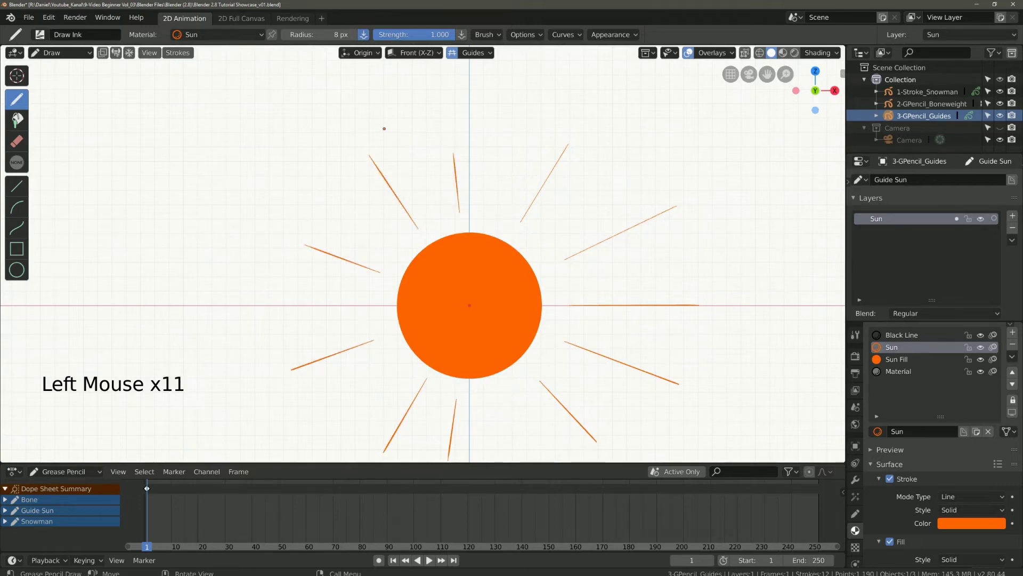
Step: Draw five parallel black horizontal lines at upper left using the Parallel guide and Black Line material
click(473, 52)
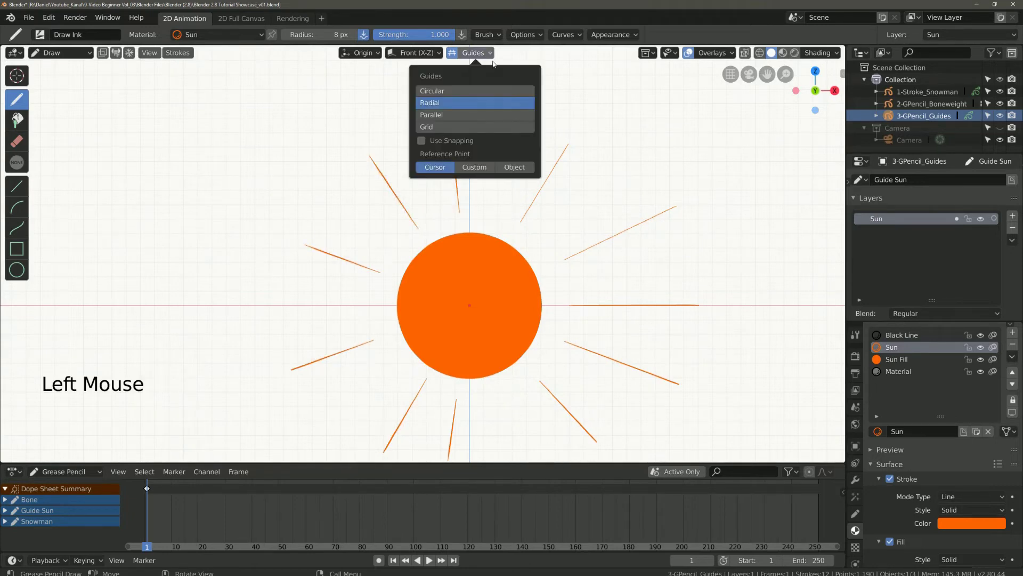
click(450, 114)
click(667, 130)
click(915, 336)
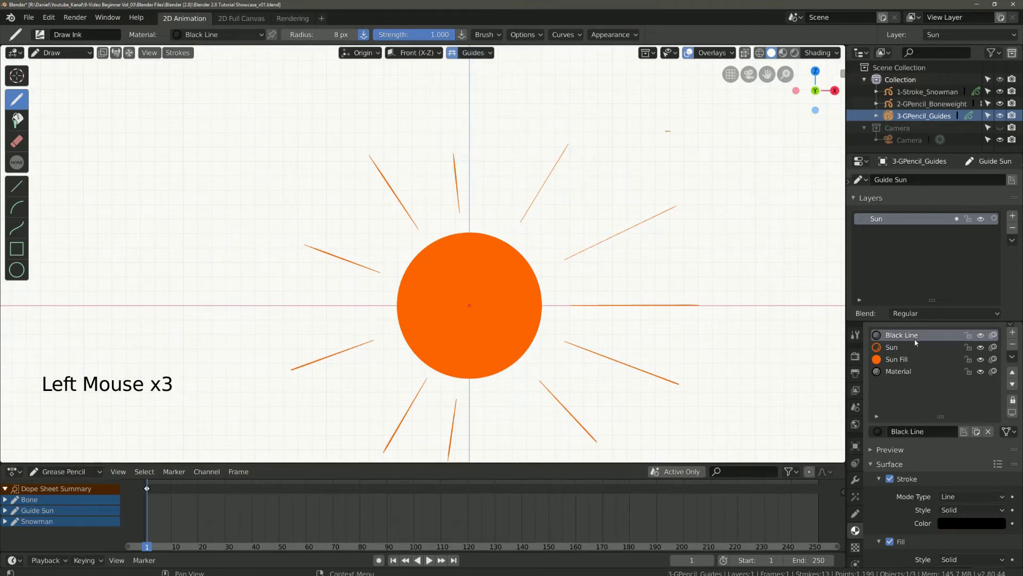
click(893, 334)
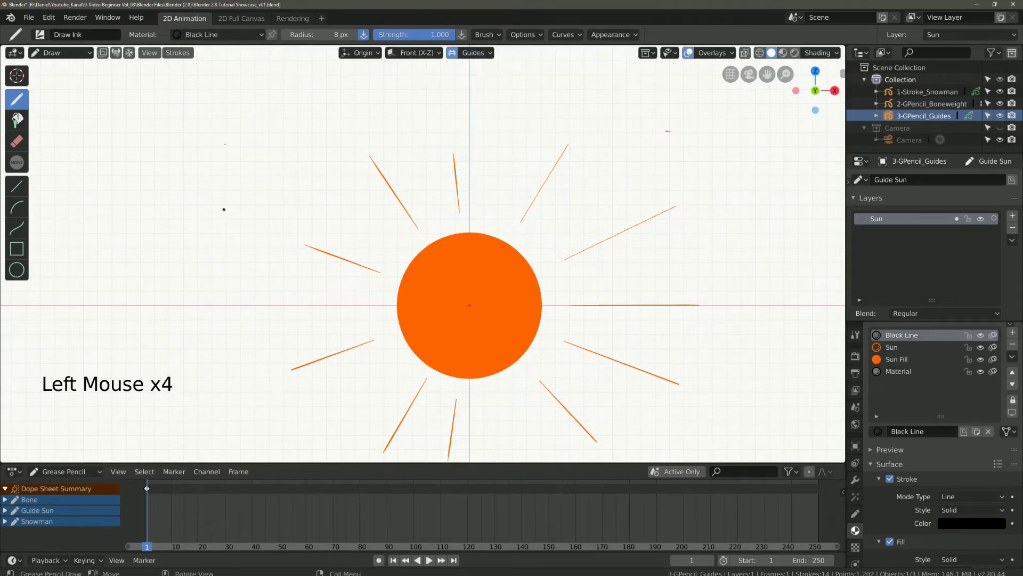
drag(275, 128, 182, 128)
drag(263, 153, 160, 153)
drag(274, 190, 158, 189)
drag(271, 237, 149, 236)
drag(267, 263, 148, 263)
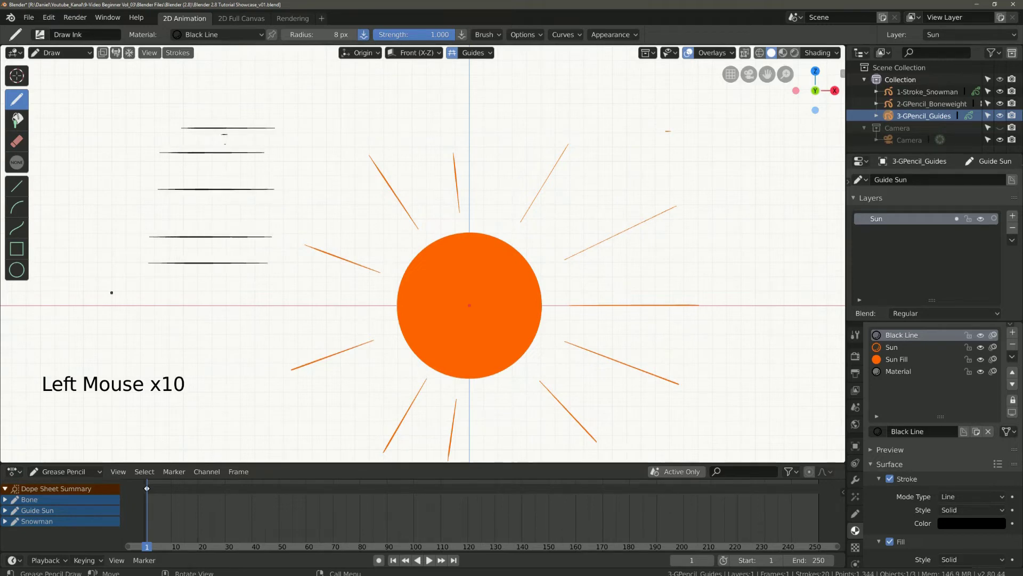
Step: Turn off radius pressure and draw a grid of crossing black lines above the sun
click(365, 35)
click(476, 53)
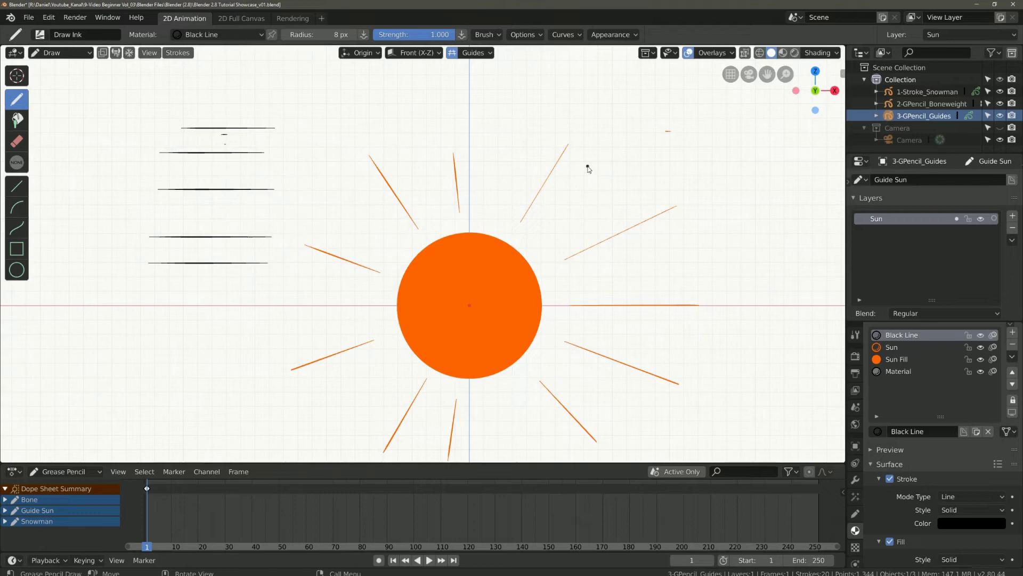
drag(514, 97, 514, 208)
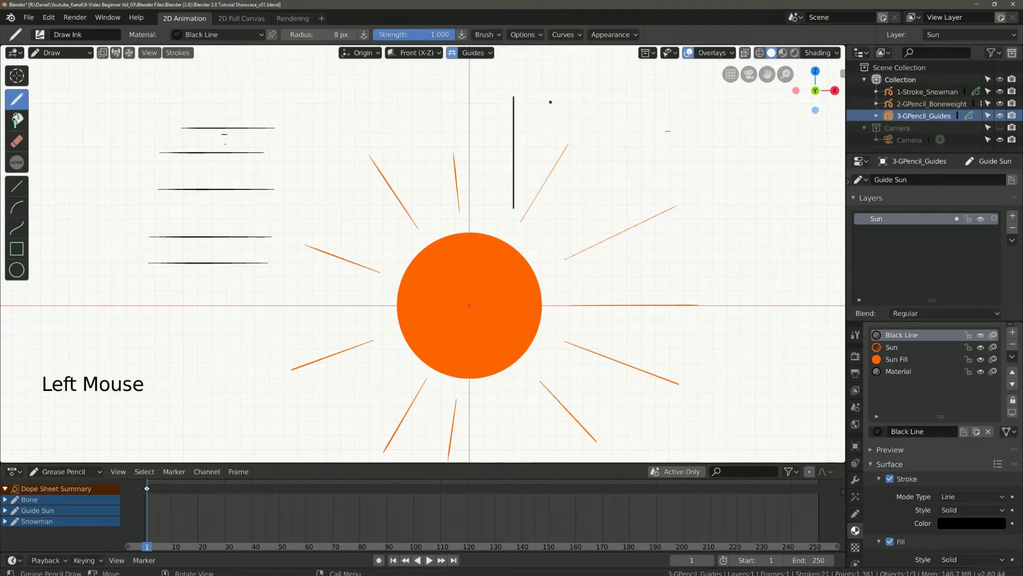
drag(550, 92, 550, 182)
drag(478, 111, 613, 112)
drag(489, 138, 621, 137)
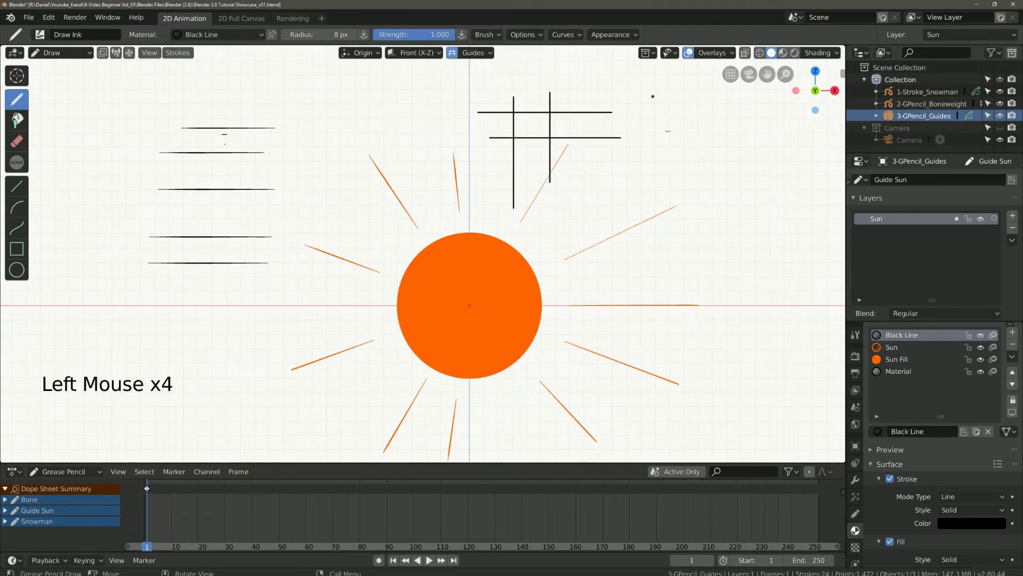
Step: Draw a second black grid of crossing lines further to the right
mouse_move(657, 100)
mouse_down()
mouse_move(657, 177)
mouse_move(709, 170)
mouse_up()
mouse_move(631, 119)
mouse_down()
mouse_move(705, 120)
mouse_move(683, 171)
mouse_up()
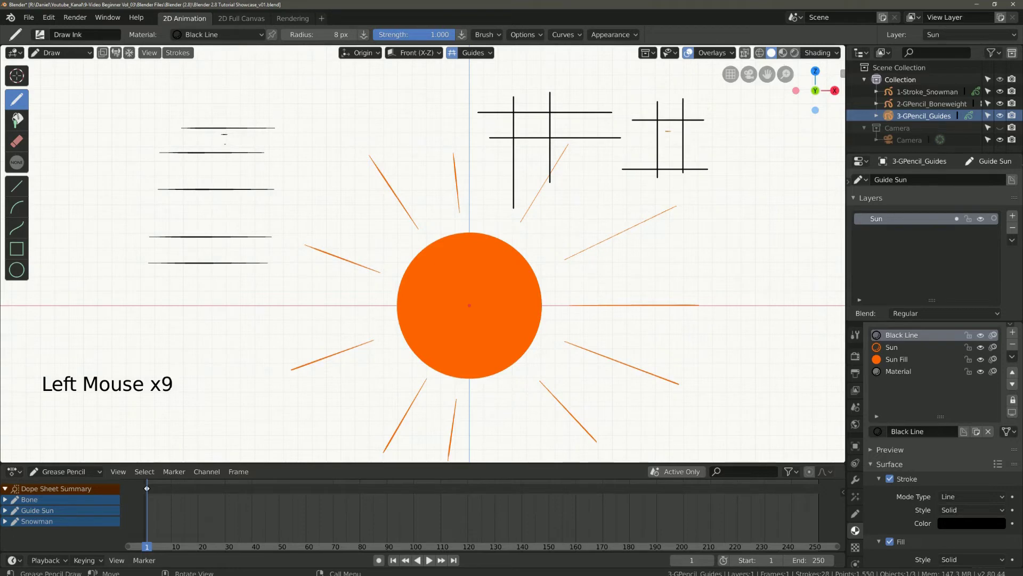
drag(639, 138, 718, 138)
drag(634, 154, 713, 154)
Step: Enable guide snapping, then disable guides and draw a freehand S-shaped black line into the sun
click(482, 52)
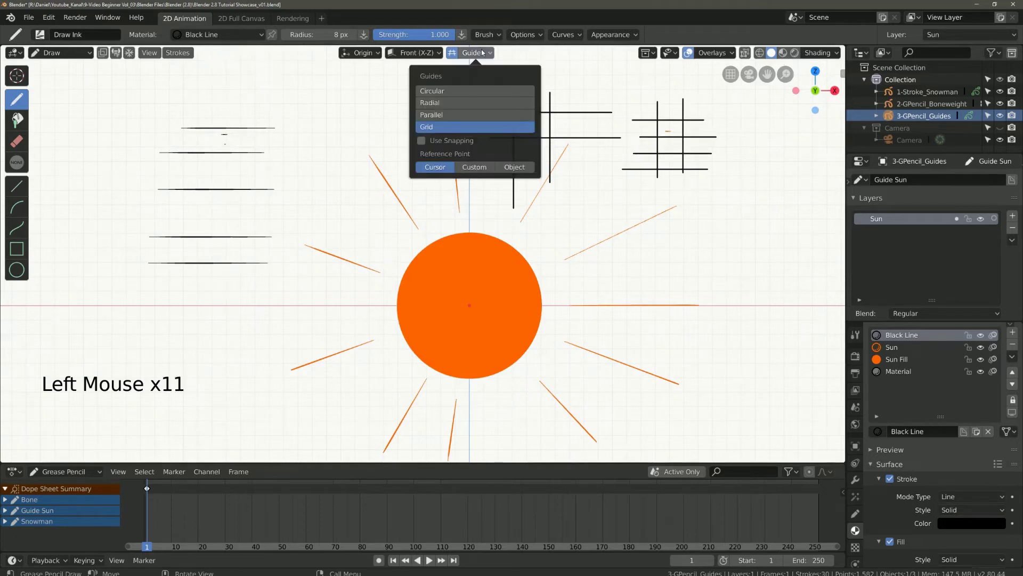
click(436, 142)
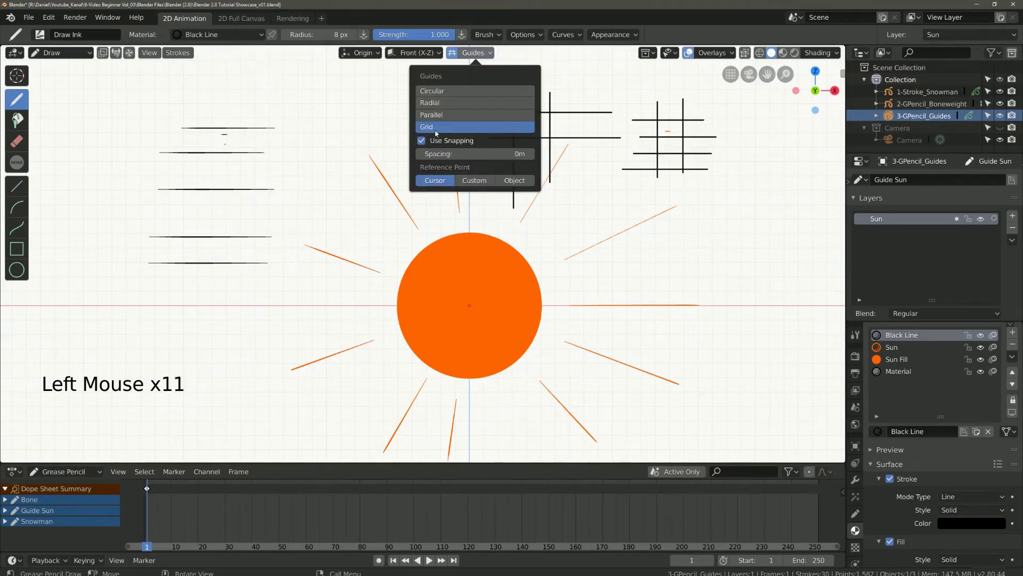
click(479, 53)
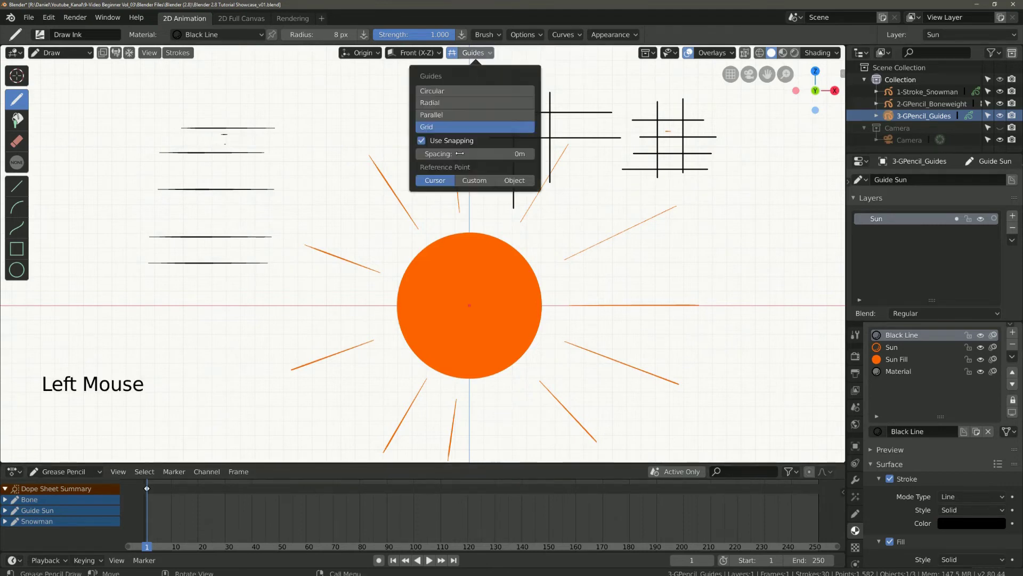
click(453, 53)
drag(437, 139, 417, 243)
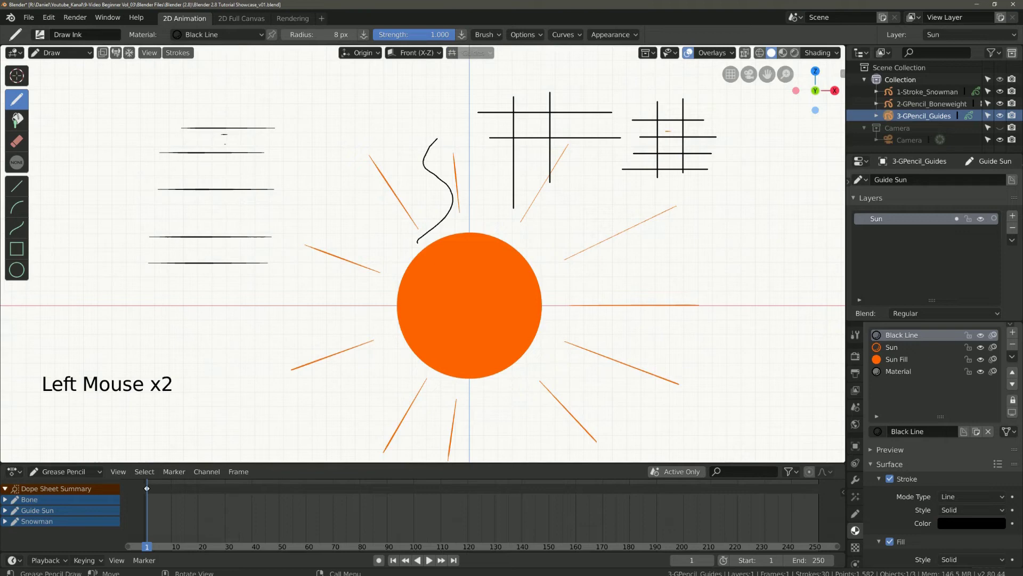
drag(434, 316, 423, 349)
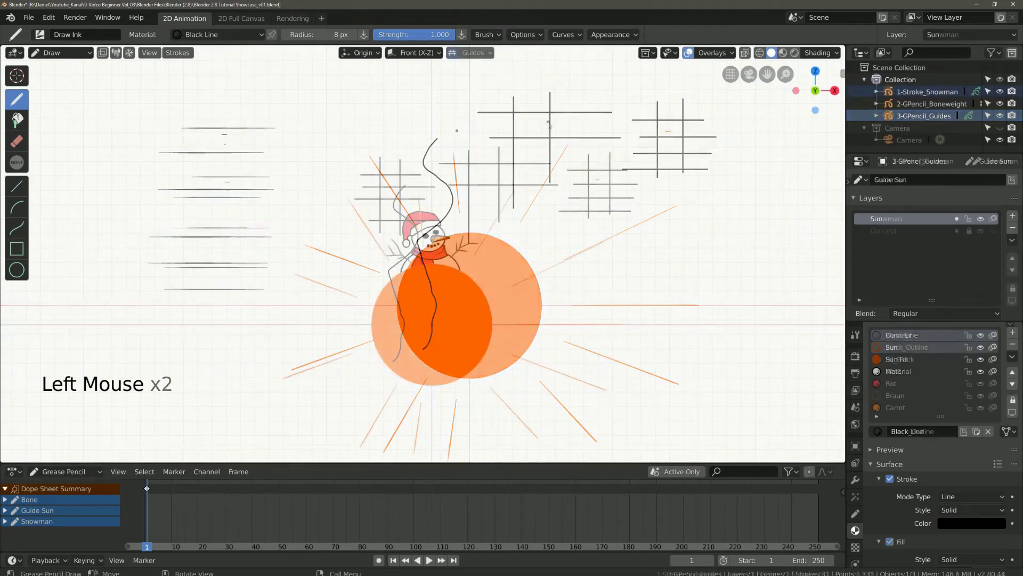
click(653, 55)
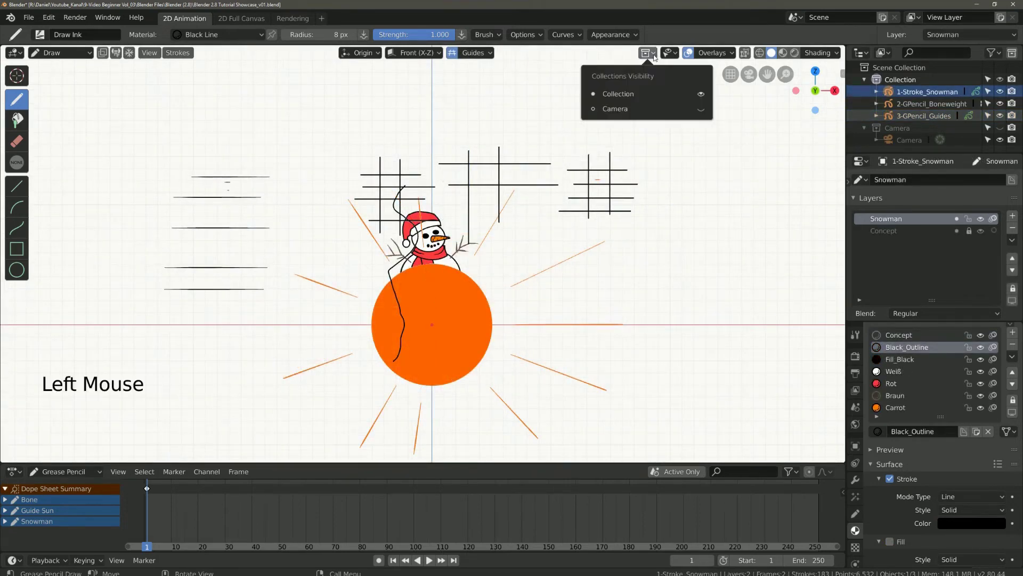
click(701, 109)
click(702, 109)
click(701, 94)
click(702, 95)
click(702, 95)
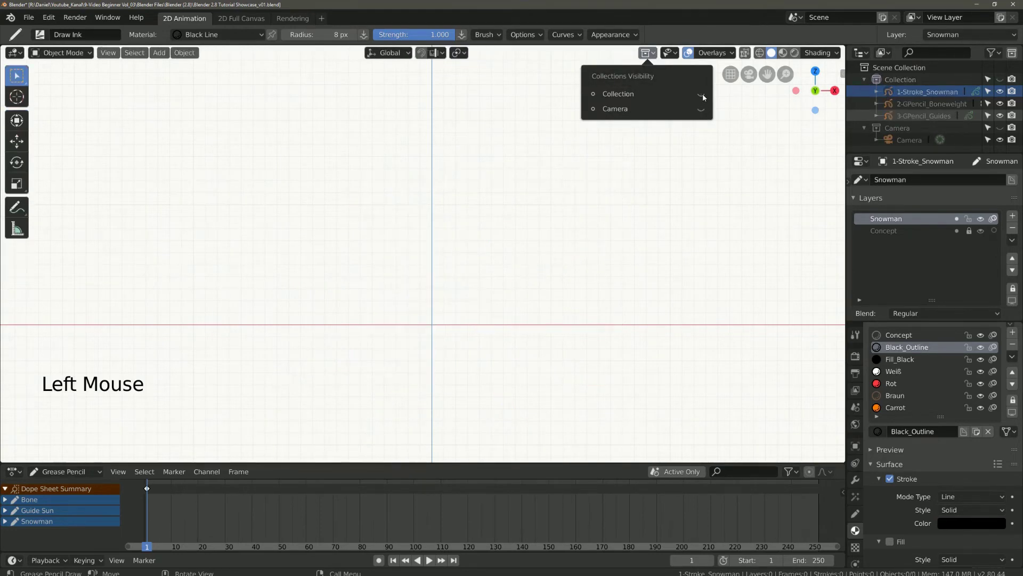
click(701, 94)
click(672, 53)
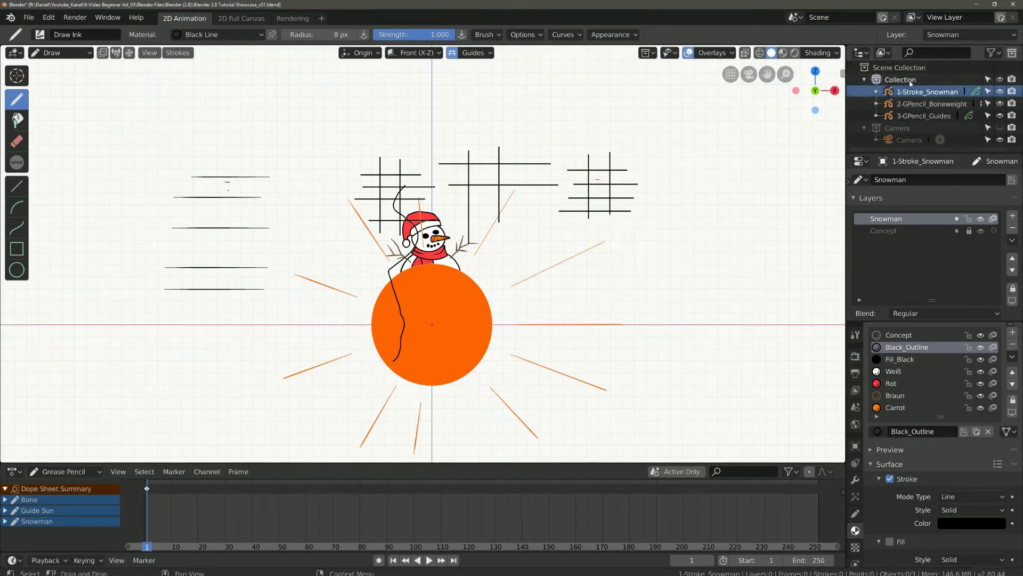
click(691, 53)
click(691, 54)
click(690, 53)
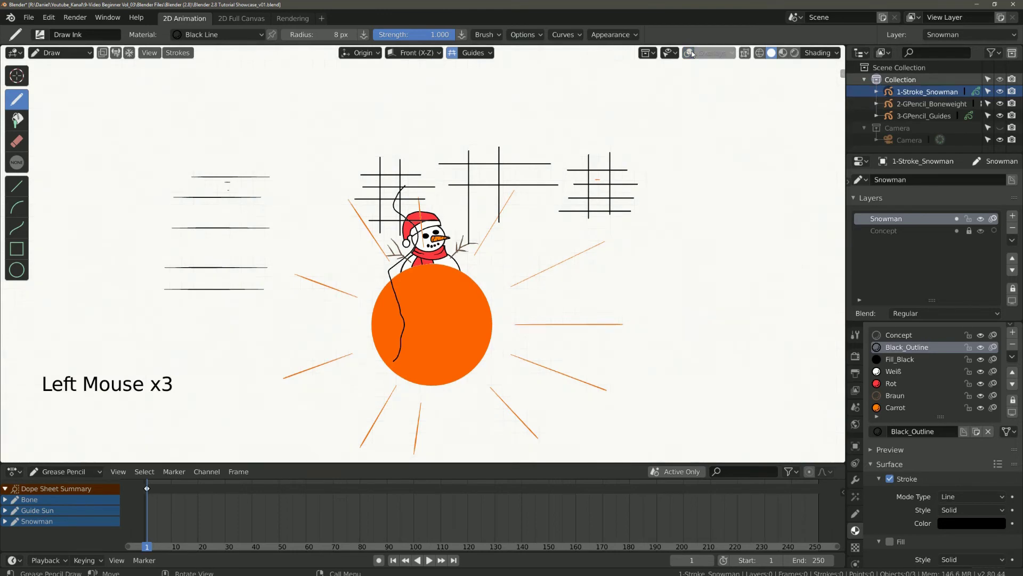
Step: Show viewport overlays again, toggling the 3D cursor and X-ray on and back off
click(690, 53)
click(731, 53)
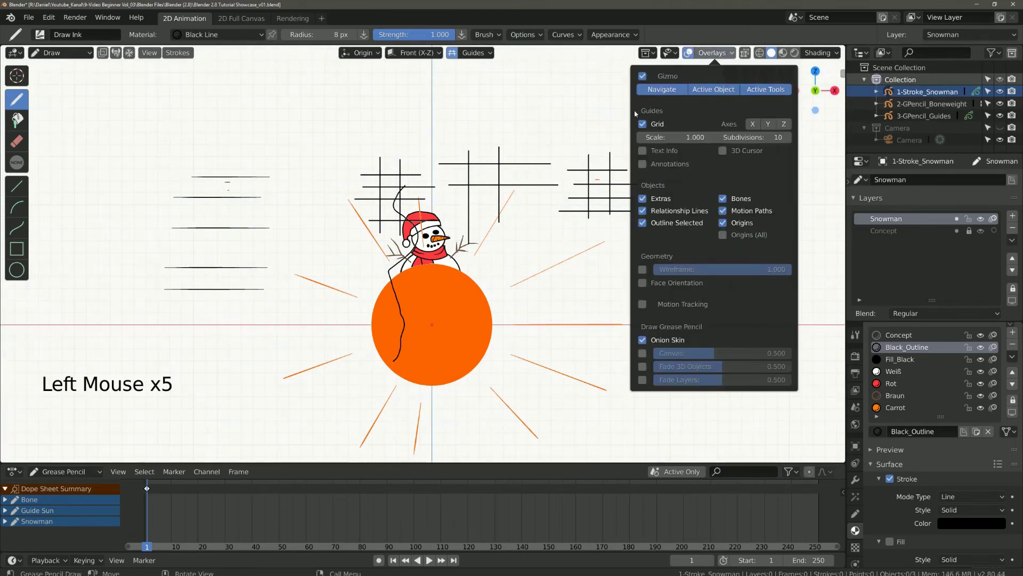
click(717, 53)
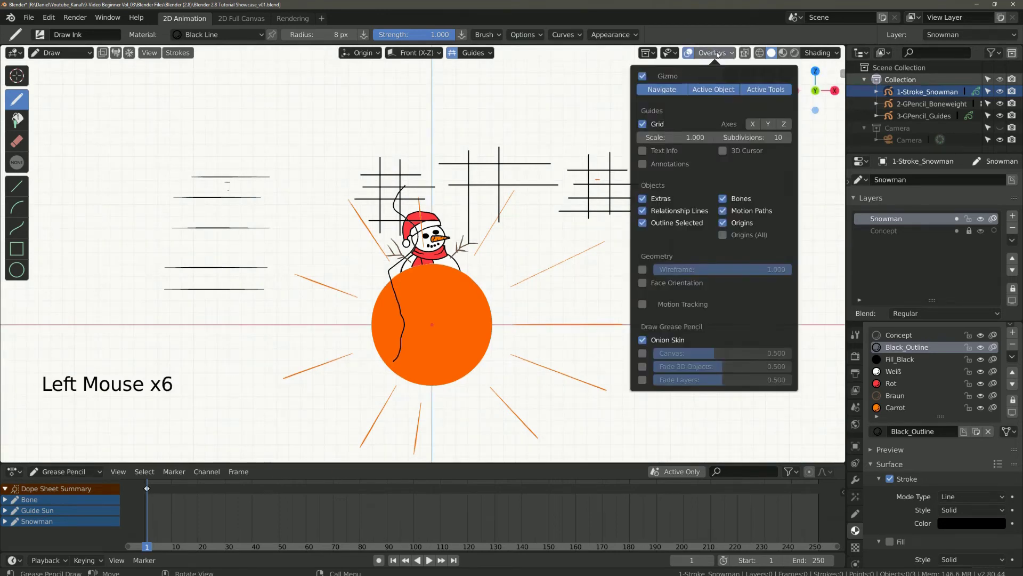
click(727, 152)
click(726, 154)
click(745, 54)
click(745, 54)
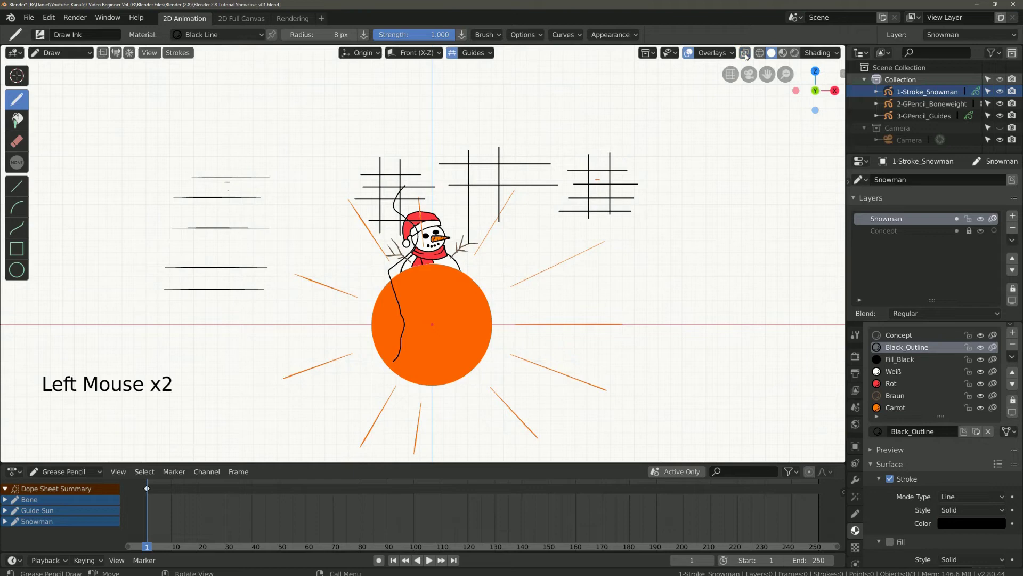
Step: Return to the front view (Numpad 1) and switch the viewport to wireframe shading
middle_drag(505, 231, 470, 254)
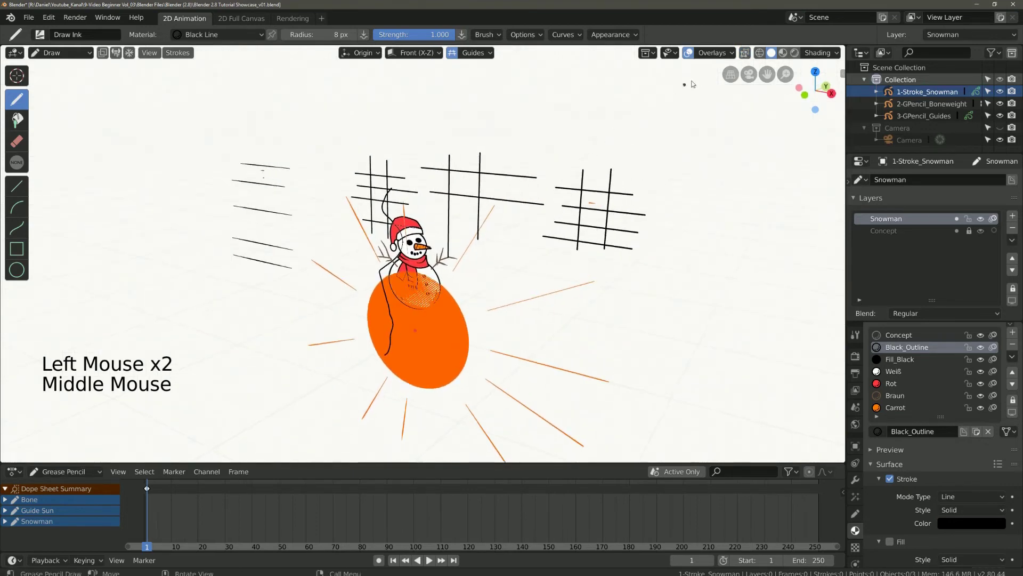
key(KP_1)
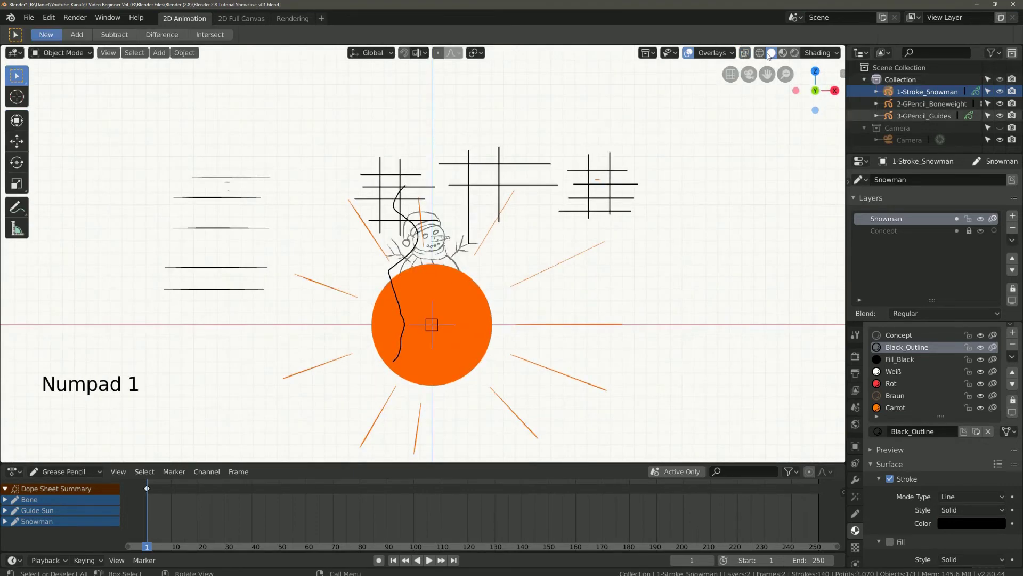
click(760, 54)
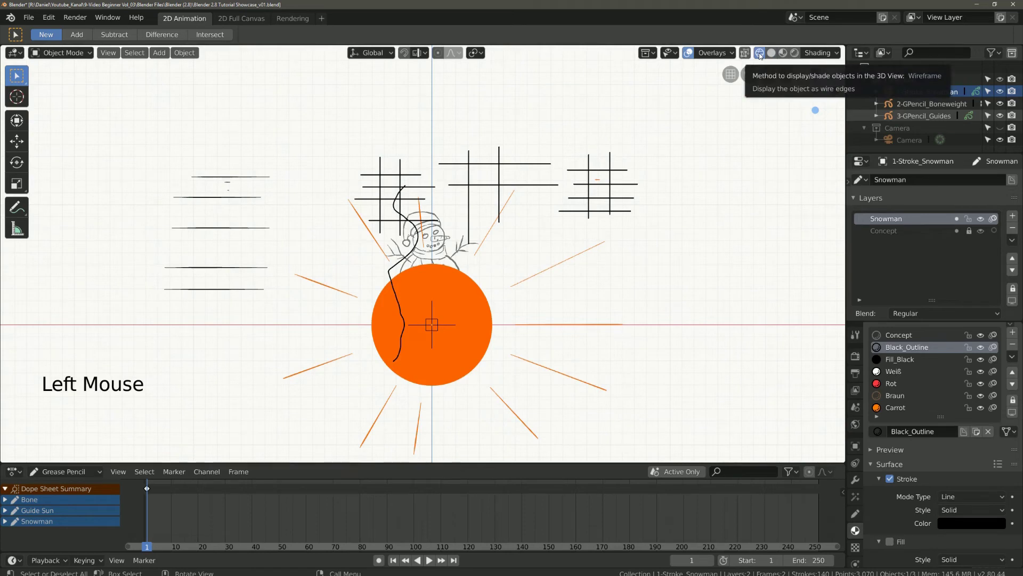
Step: Preview the snowman in Solid, Material Preview and Rendered shading, finishing on Solid
scroll(447, 236, up, 2)
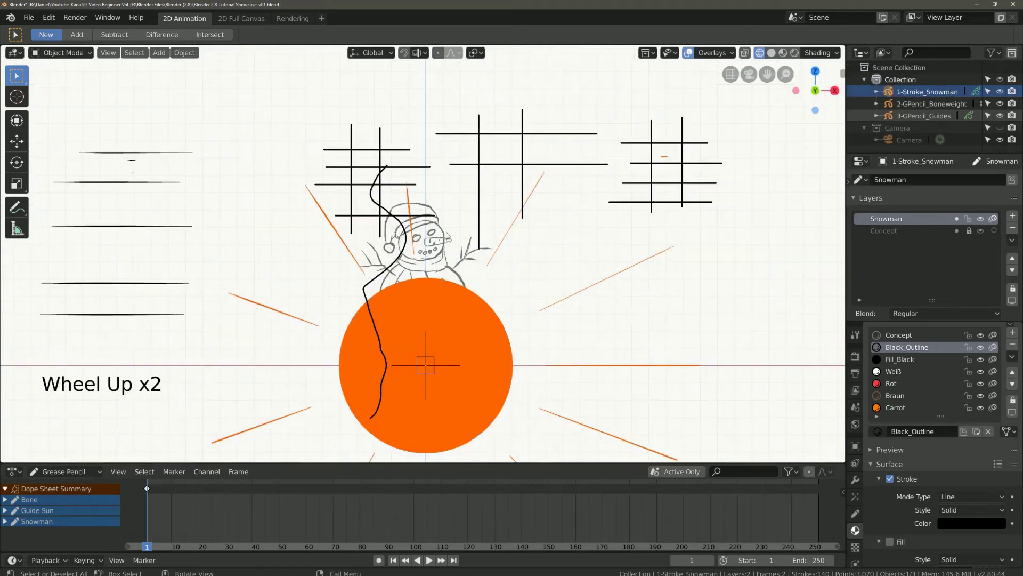
click(774, 54)
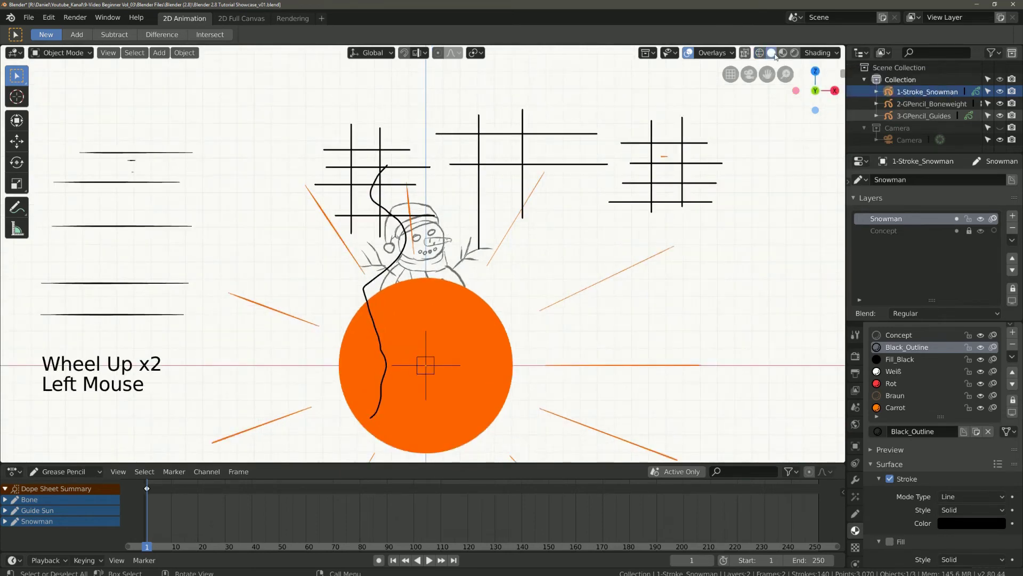
click(783, 53)
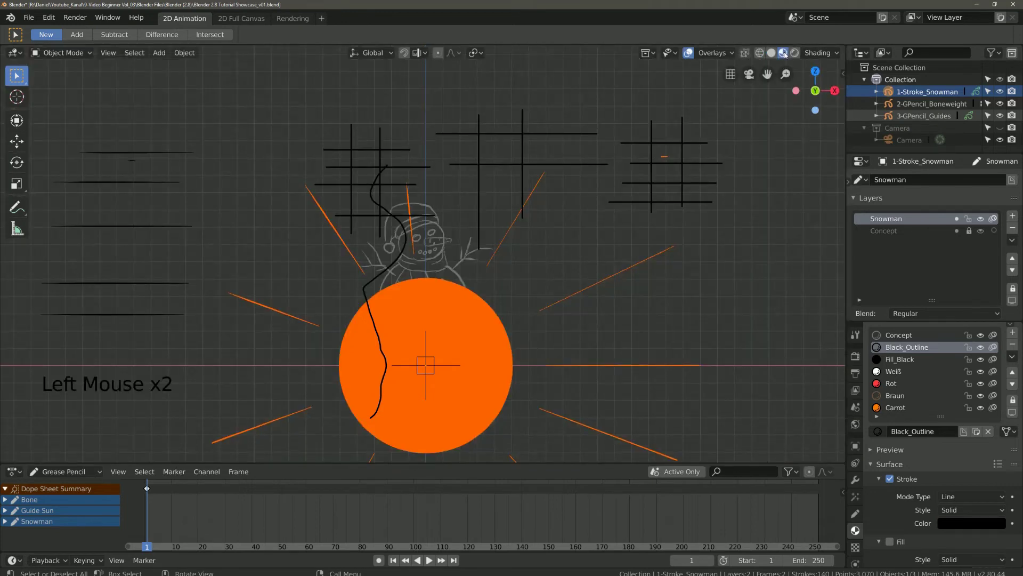
click(785, 55)
click(793, 53)
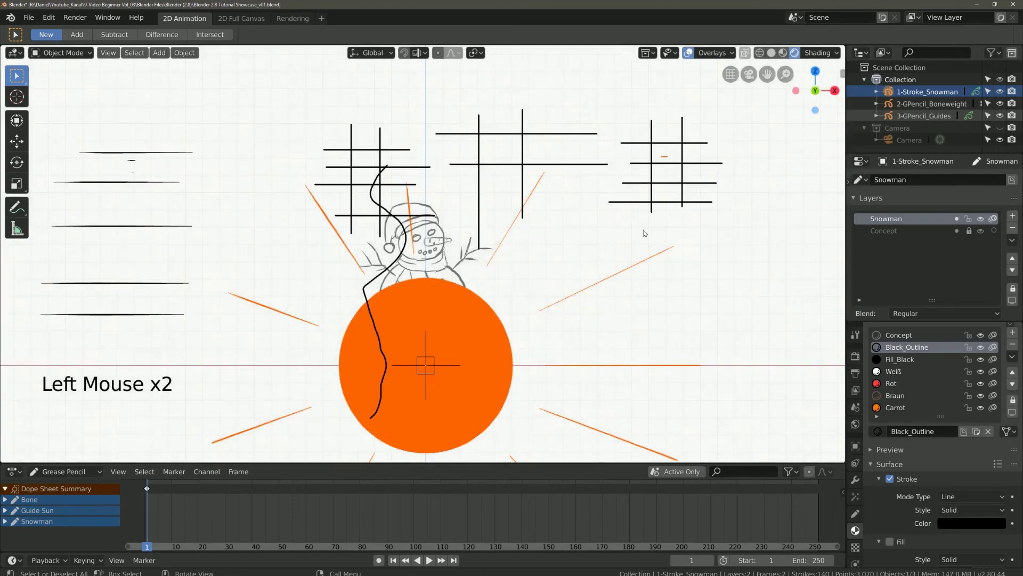
click(796, 54)
click(795, 54)
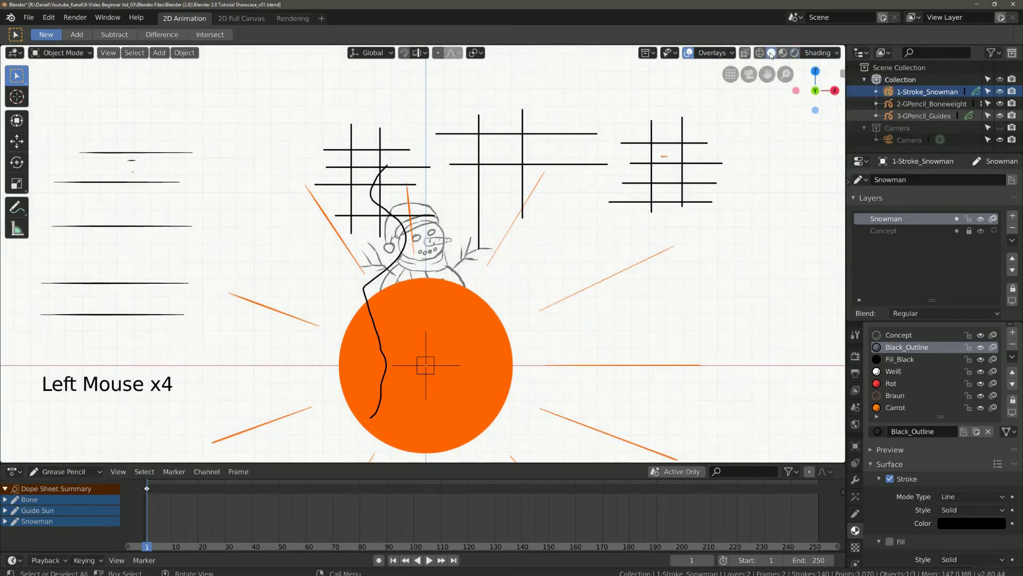
click(784, 54)
click(770, 54)
click(783, 53)
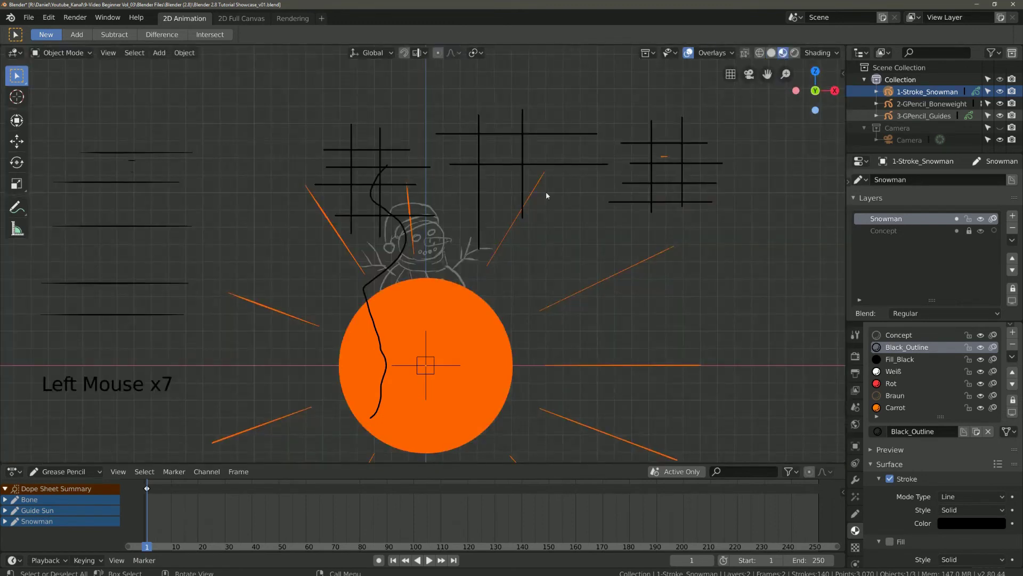
click(771, 53)
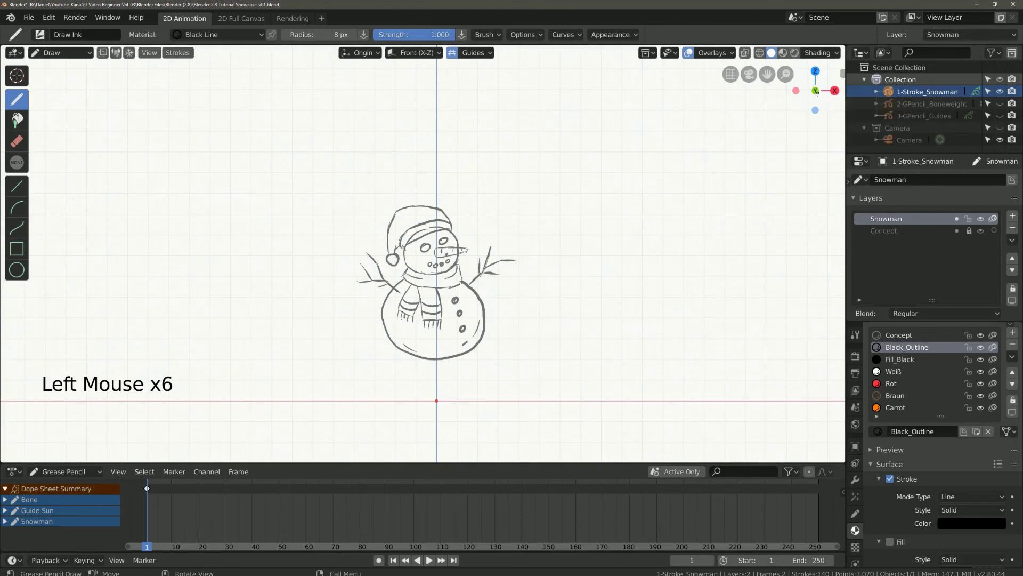
key(KP_1)
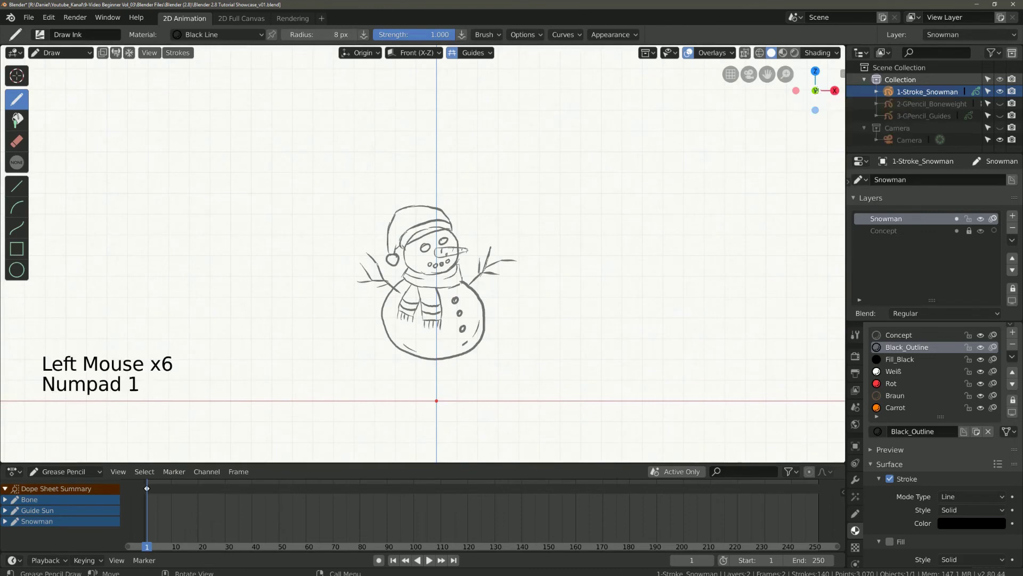
key(KP_3)
key(KP_1)
key(KP_3)
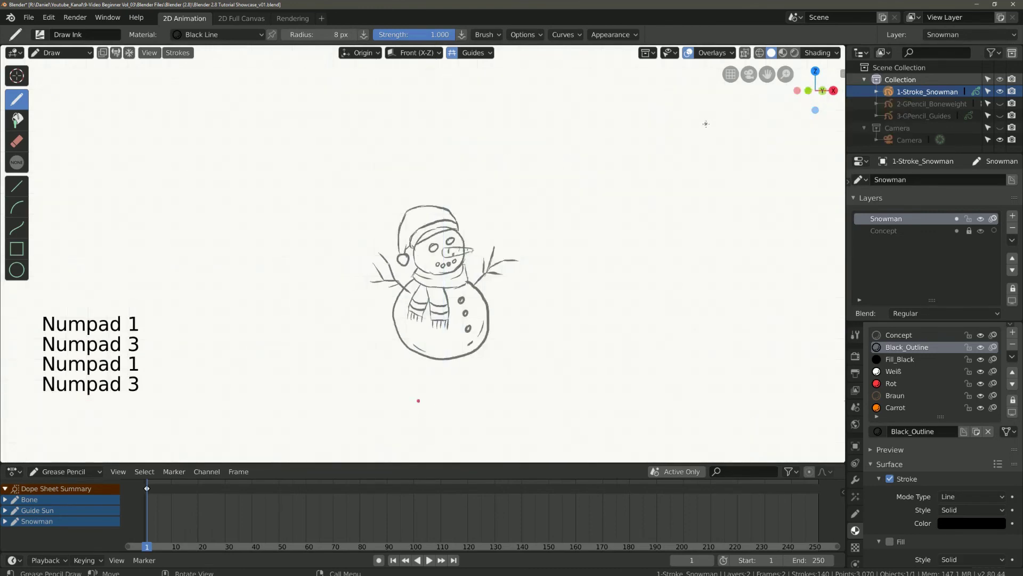
key(KP_1)
key(KP_7)
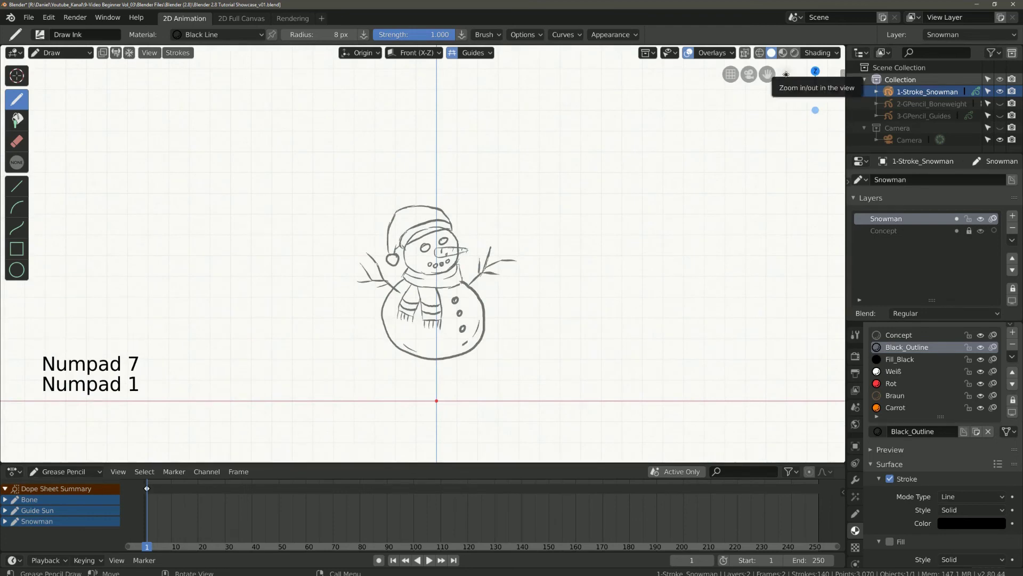
scroll(551, 257, down, 3)
scroll(551, 257, up, 5)
scroll(551, 258, down, 1)
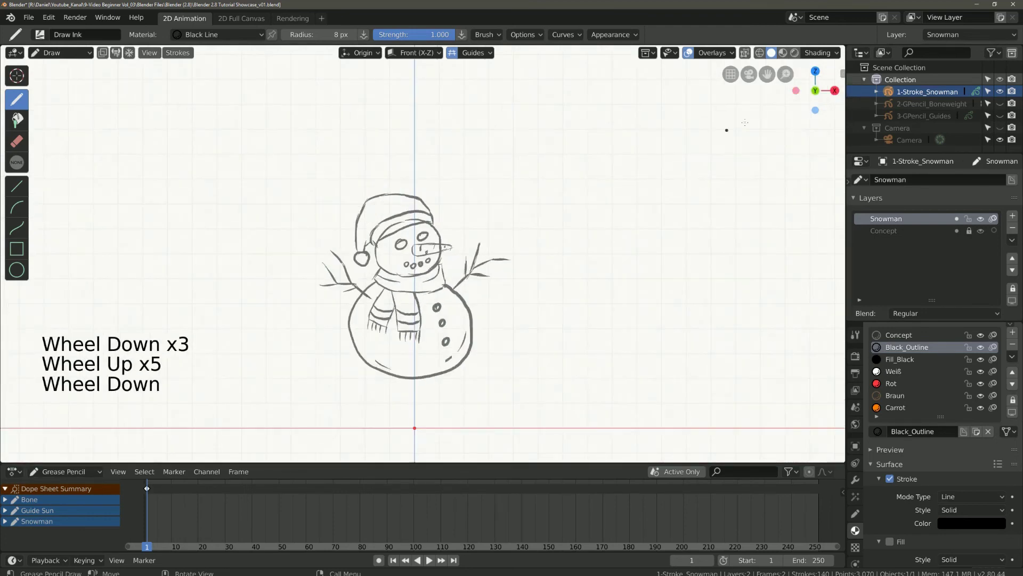
click(770, 76)
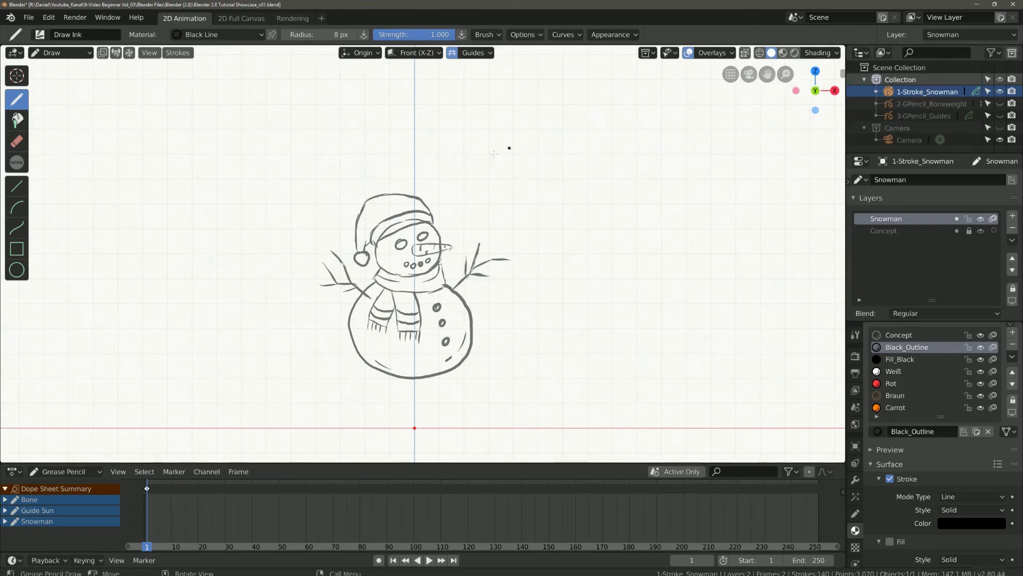
shift+middle_drag(491, 217, 516, 209)
click(752, 78)
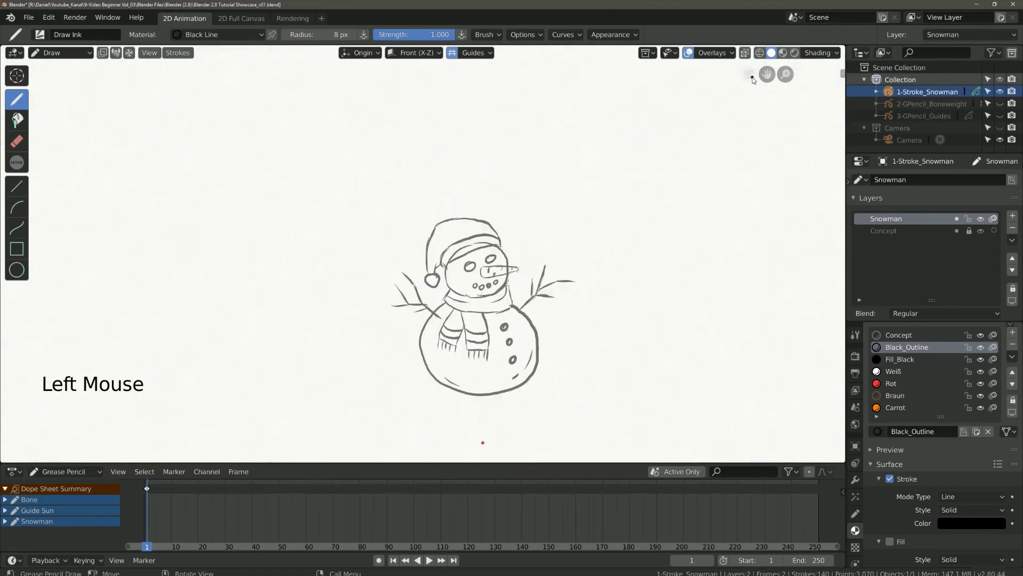
click(751, 78)
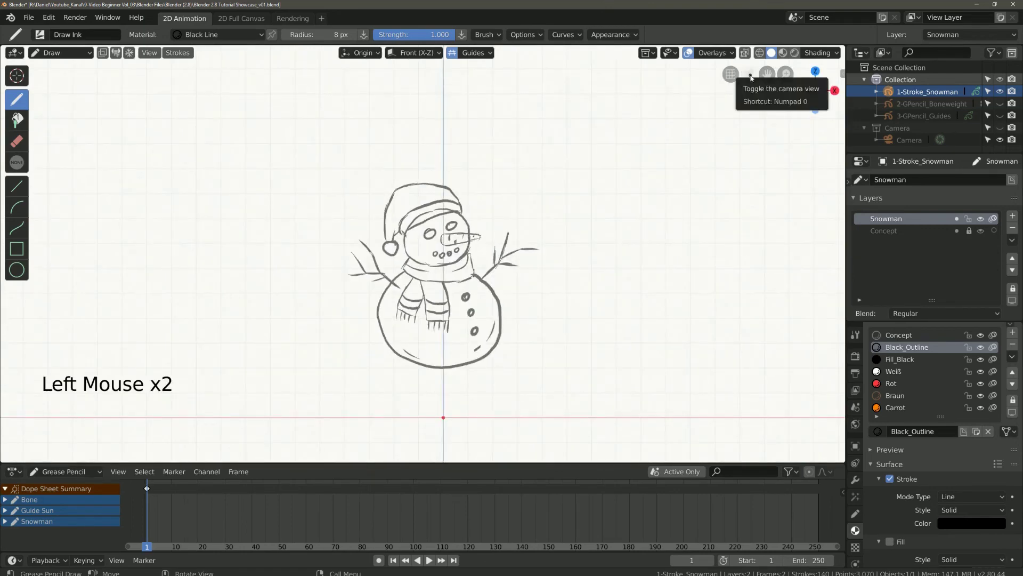
key(KP_0)
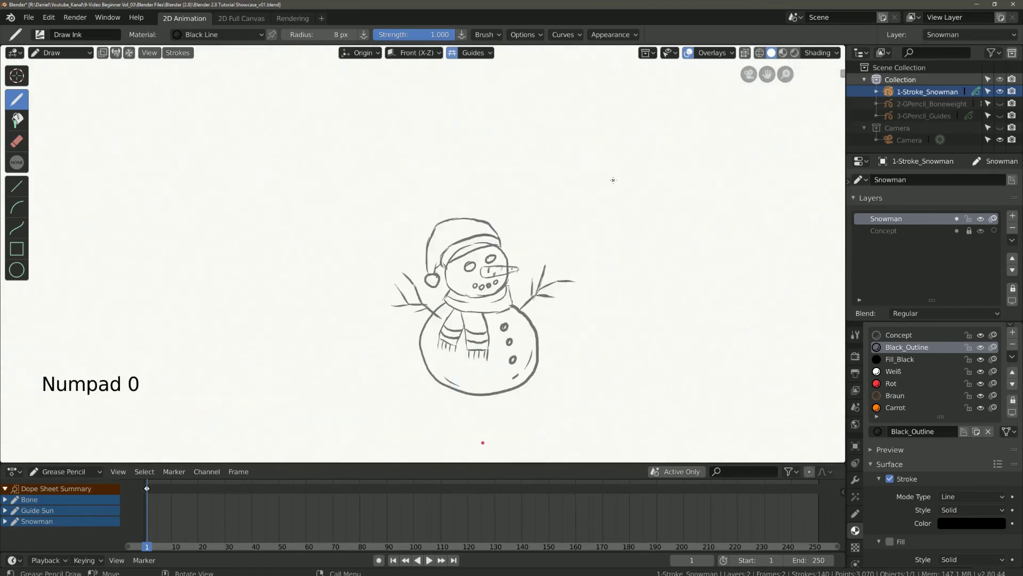
key(KP_0)
key(KP_1)
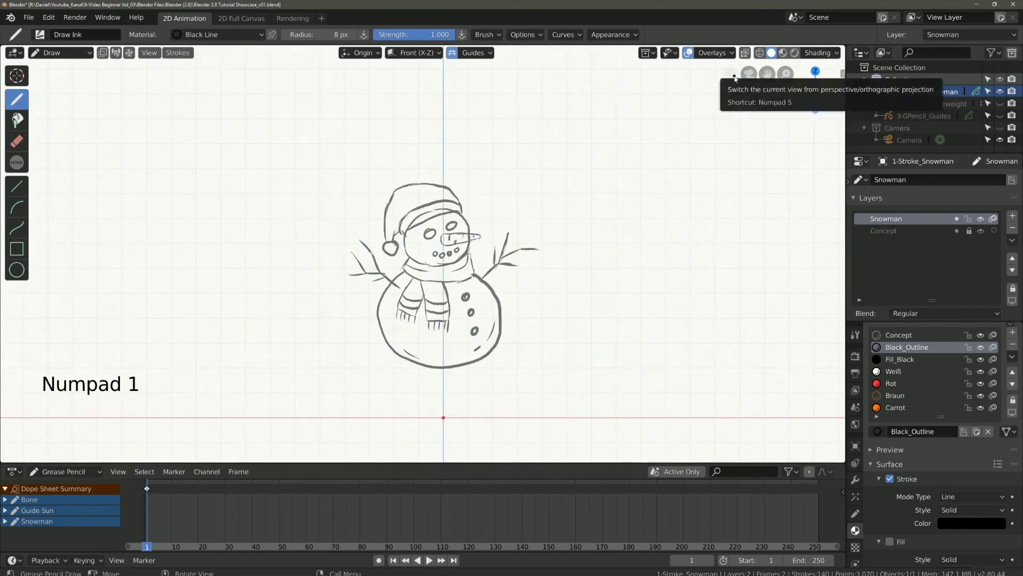
middle_drag(734, 79, 555, 230)
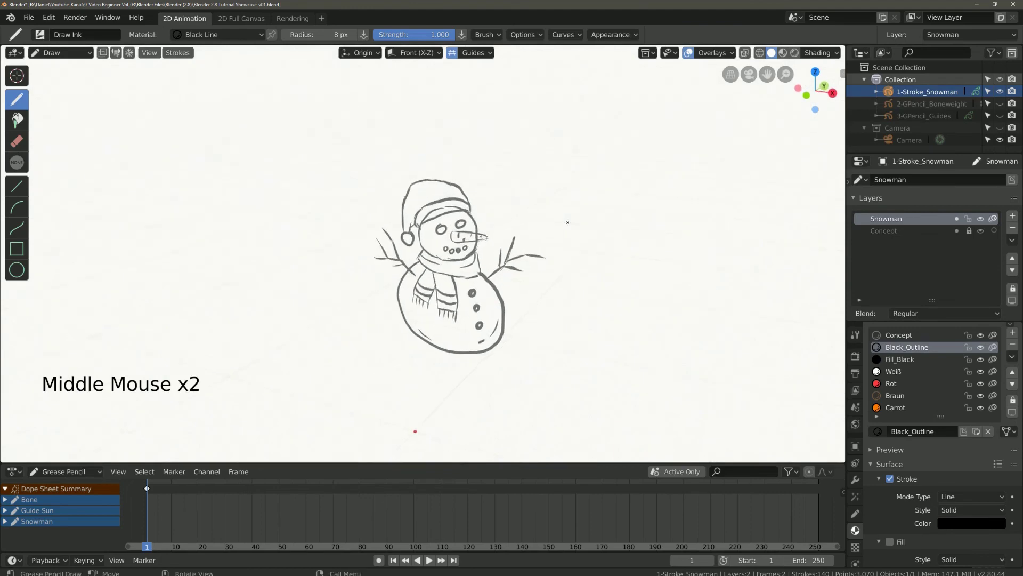
scroll(558, 229, down, 3)
scroll(559, 229, up, 1)
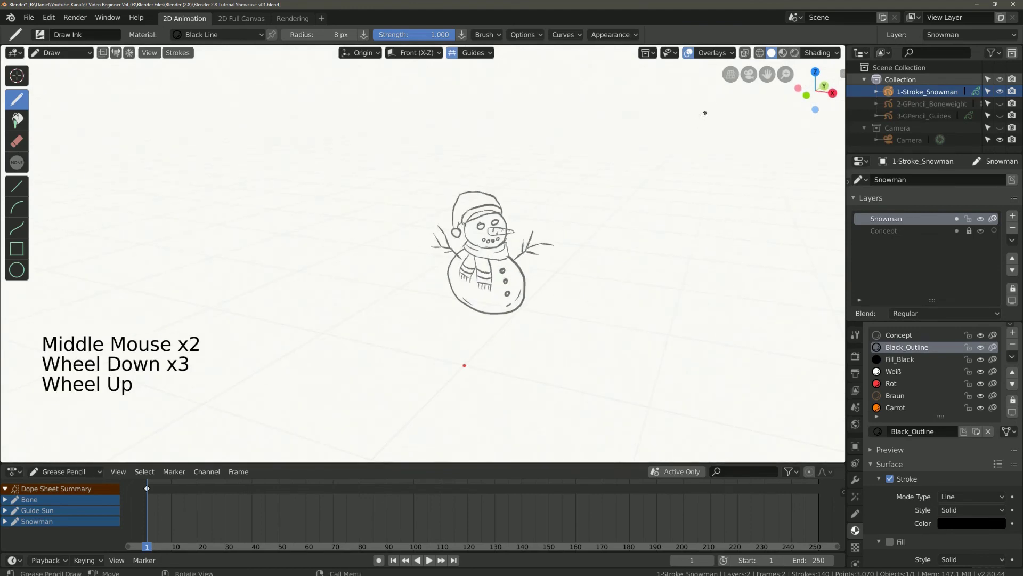
key(KP_5)
key(KP_5)
key(KP_5)
key(KP_1)
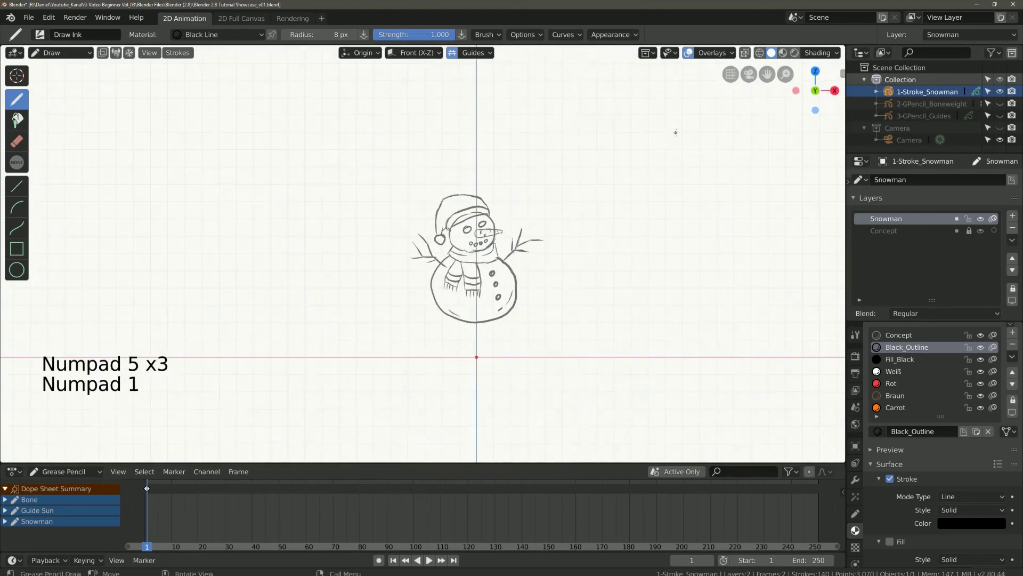
key(KP_5)
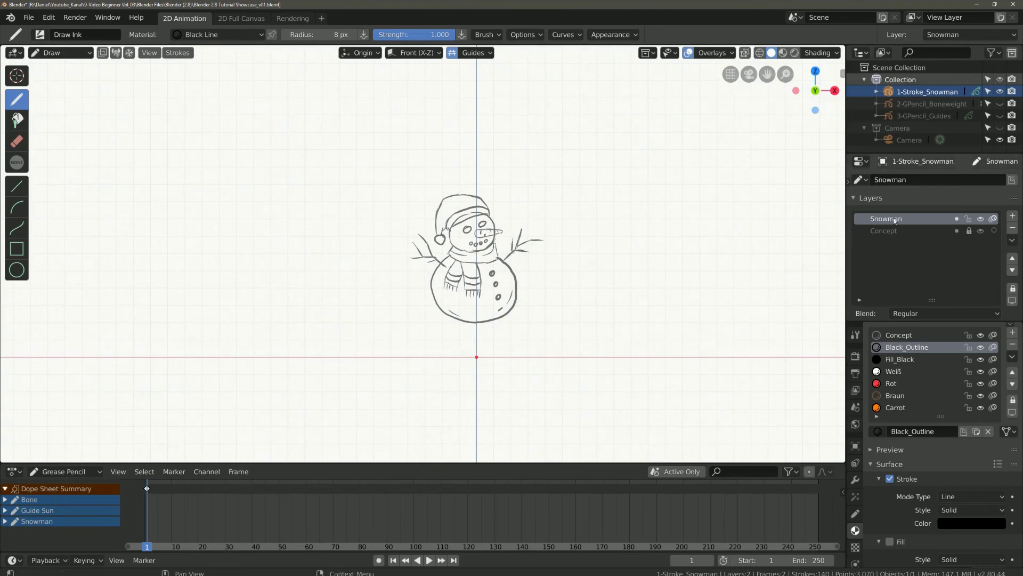
Step: On the Snowman layer, select the Black_Outline material and glance at the brush list without changing it
click(895, 219)
click(905, 349)
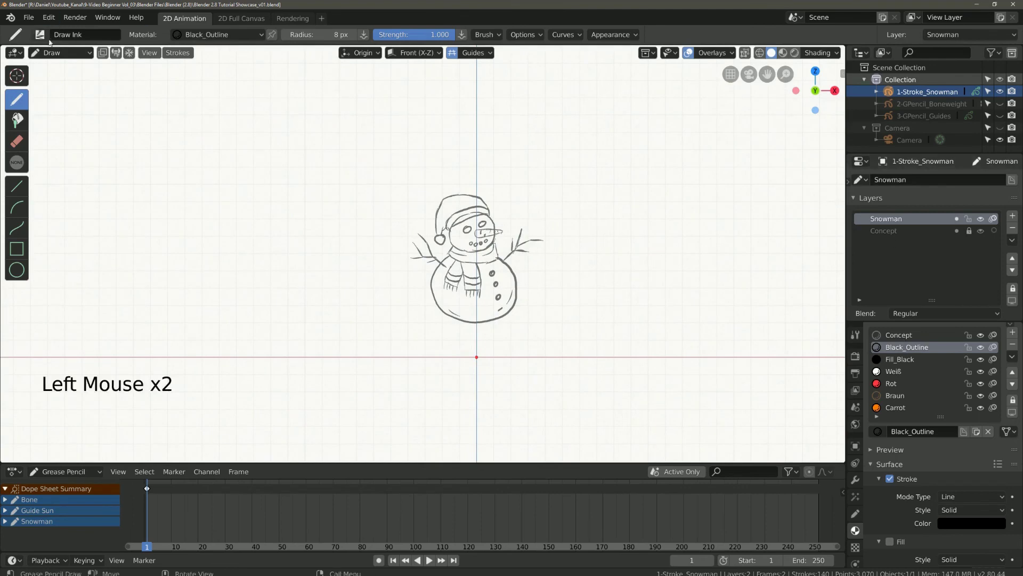
click(40, 34)
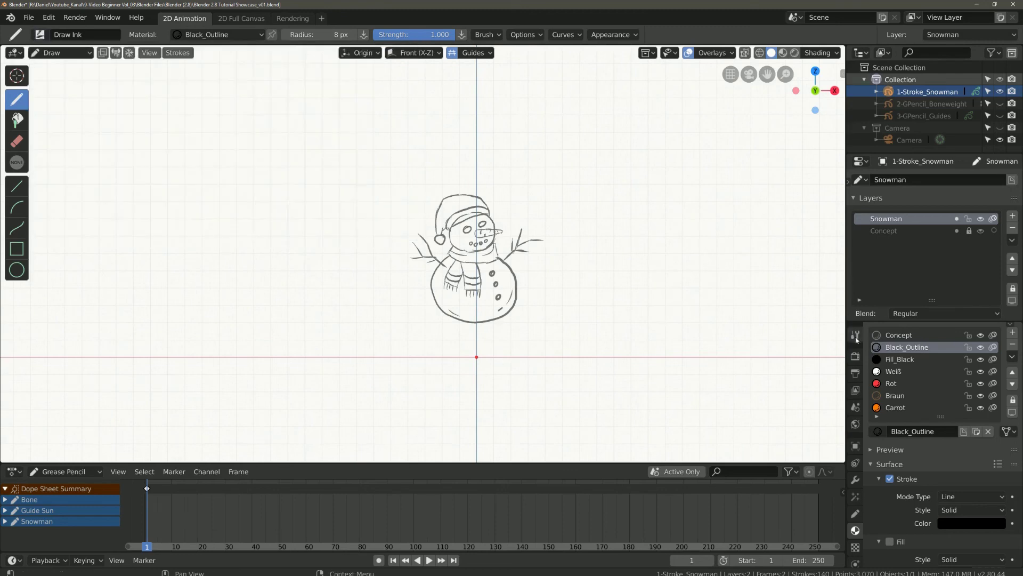
click(855, 335)
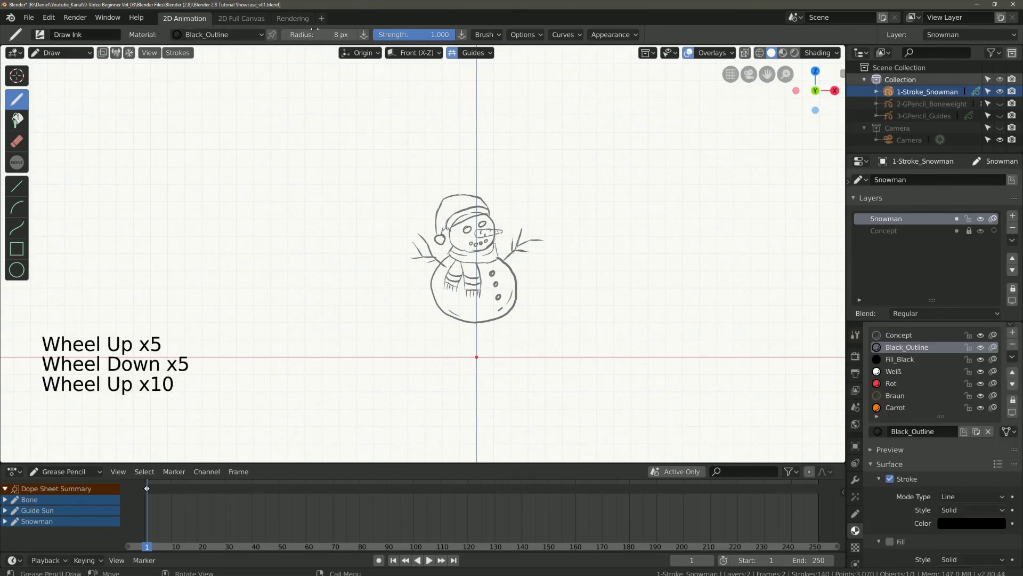
Step: Show the Draw Ink brush settings, keeping strength 1.000, and browse the Brush, Options, Curves and Appearance popovers
click(855, 334)
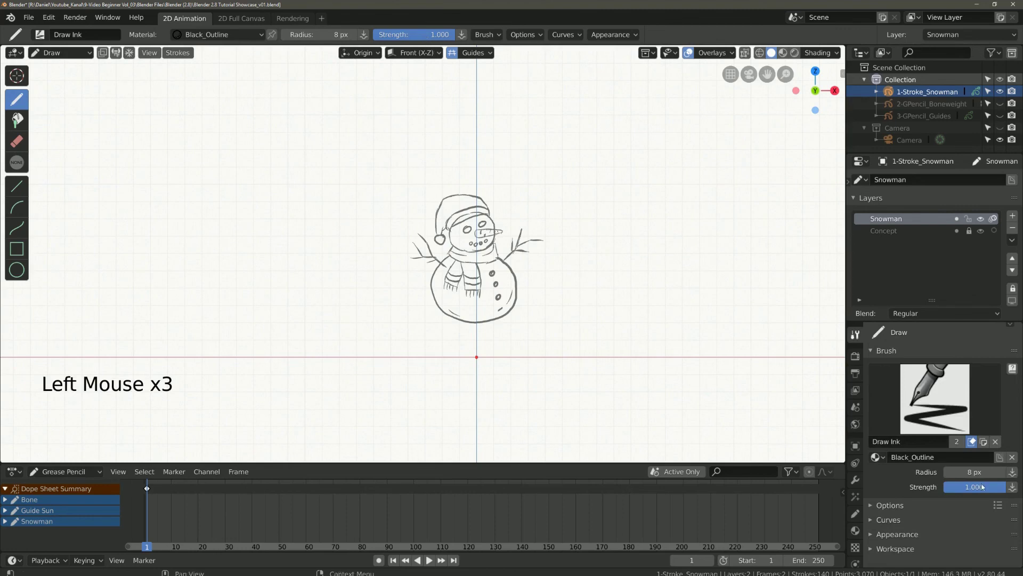
mouse_move(982, 487)
mouse_down()
mouse_move(959, 486)
mouse_move(986, 487)
mouse_up()
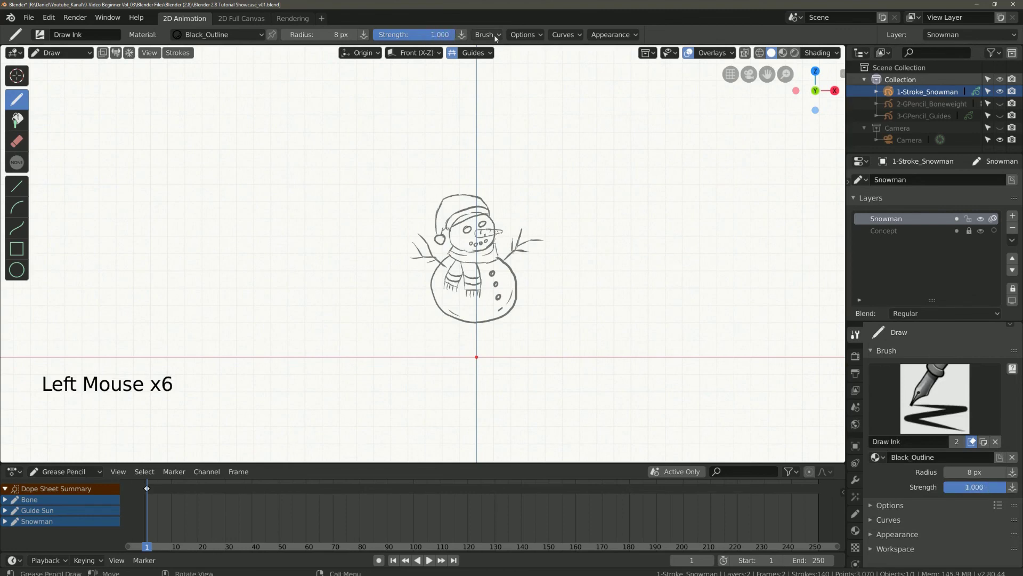
click(485, 35)
click(522, 35)
click(563, 35)
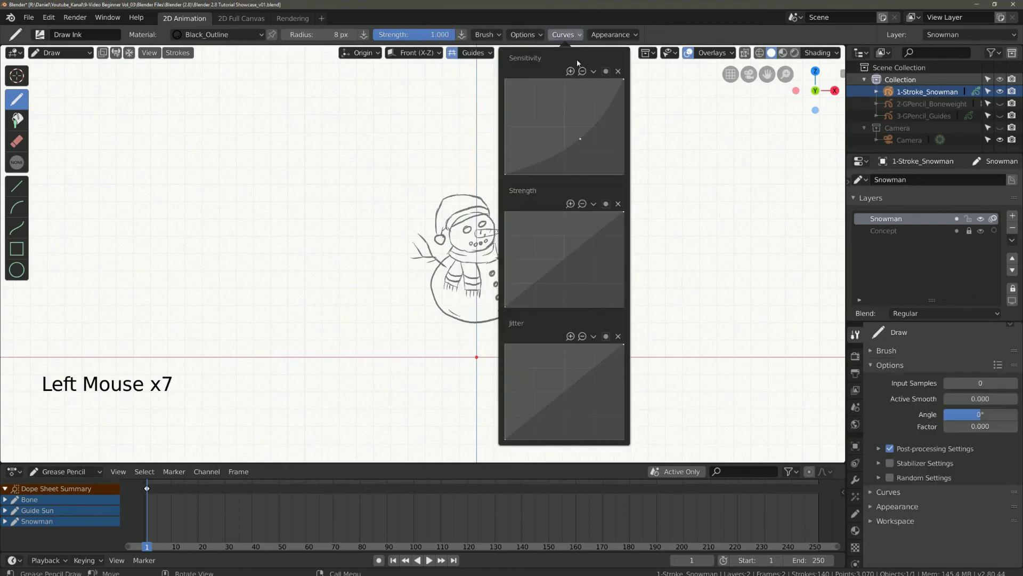
click(611, 36)
click(881, 392)
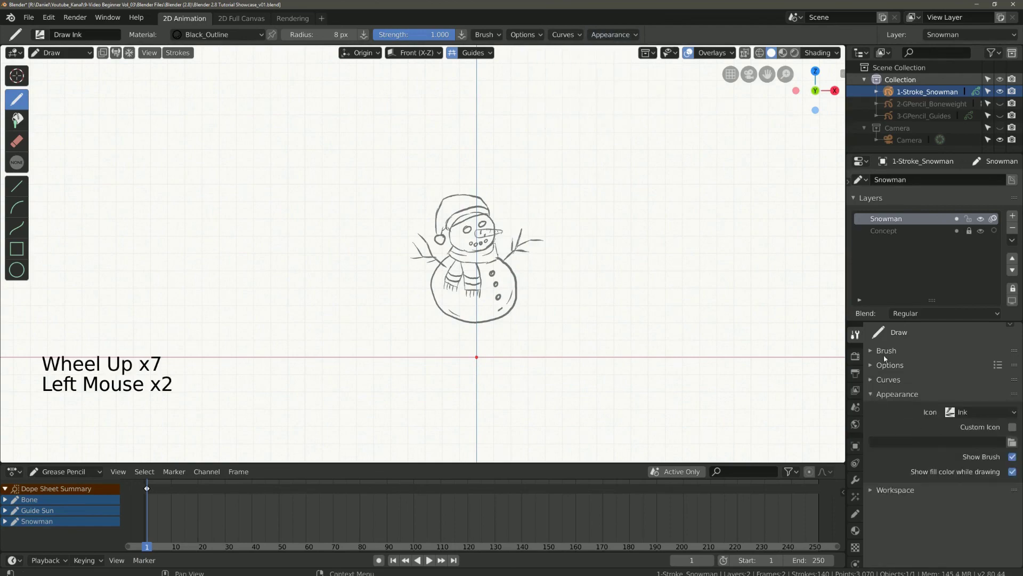
Step: Collapse the Appearance settings and expand the Brush panel showing 8 px radius and 1.000 strength
click(495, 35)
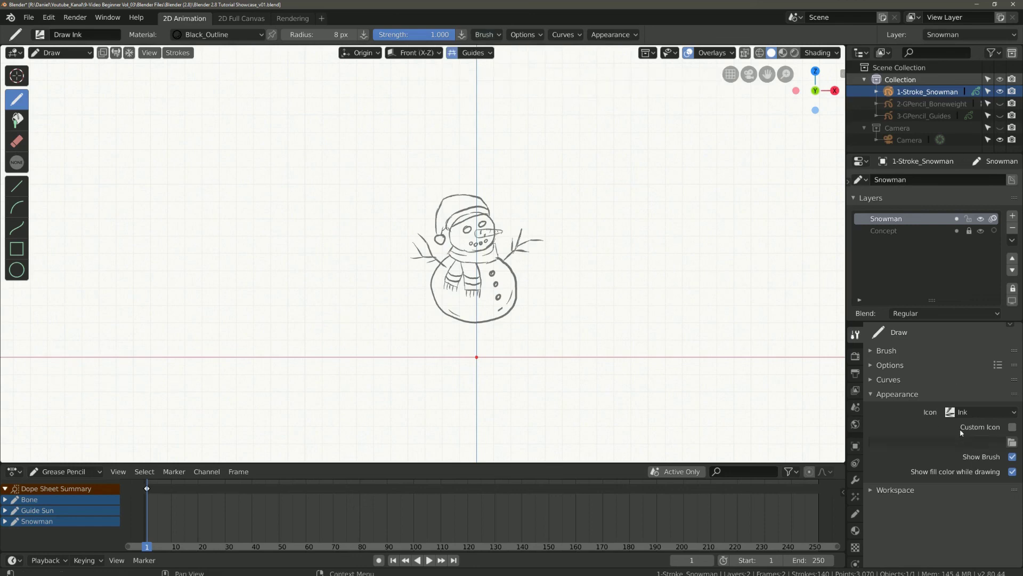
click(872, 394)
scroll(893, 382, up, 5)
click(884, 351)
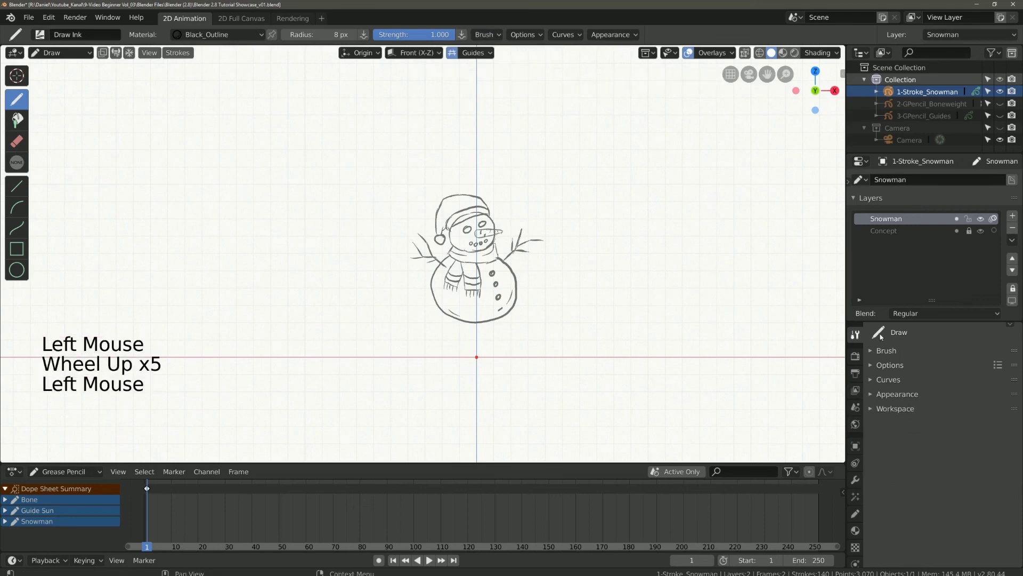
click(884, 352)
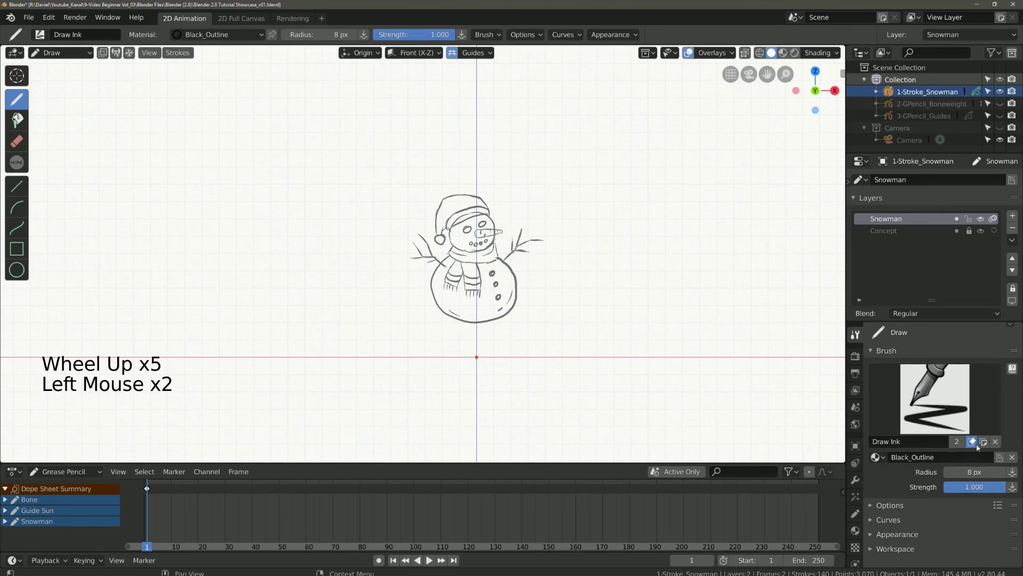